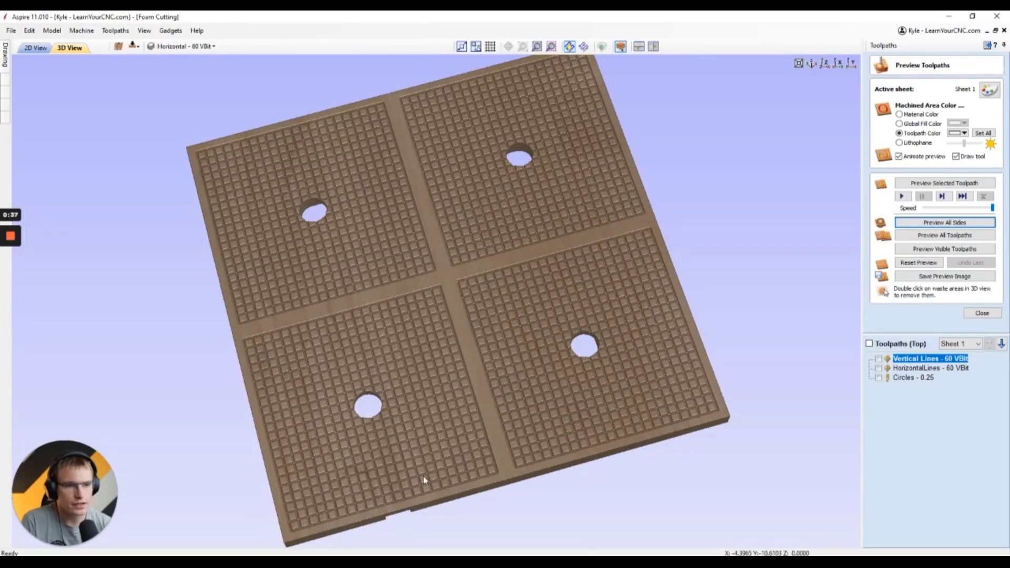
Step: Reset the preview and compare the paths of the Vertical Lines and HorizontalLines toolpaths, displayed together and individually
left_click_drag(408, 338, 421, 332)
left_click(908, 265)
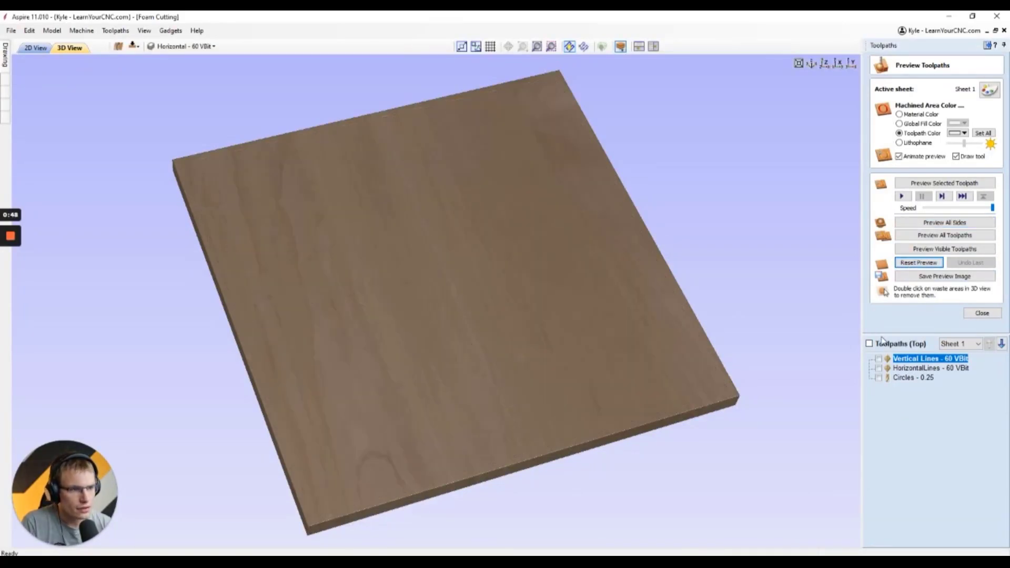
left_click(878, 360)
left_click(878, 368)
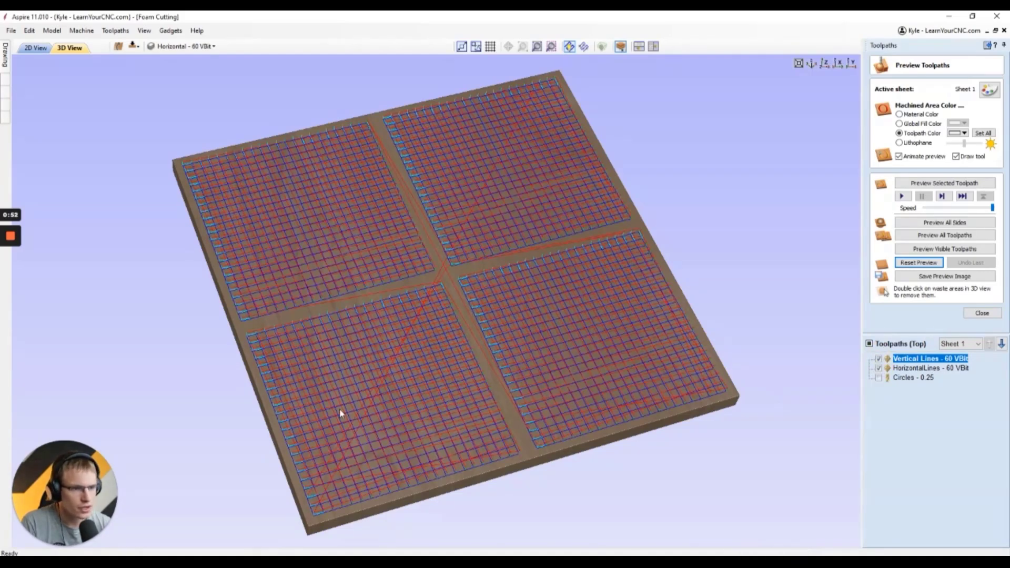
left_click(878, 359)
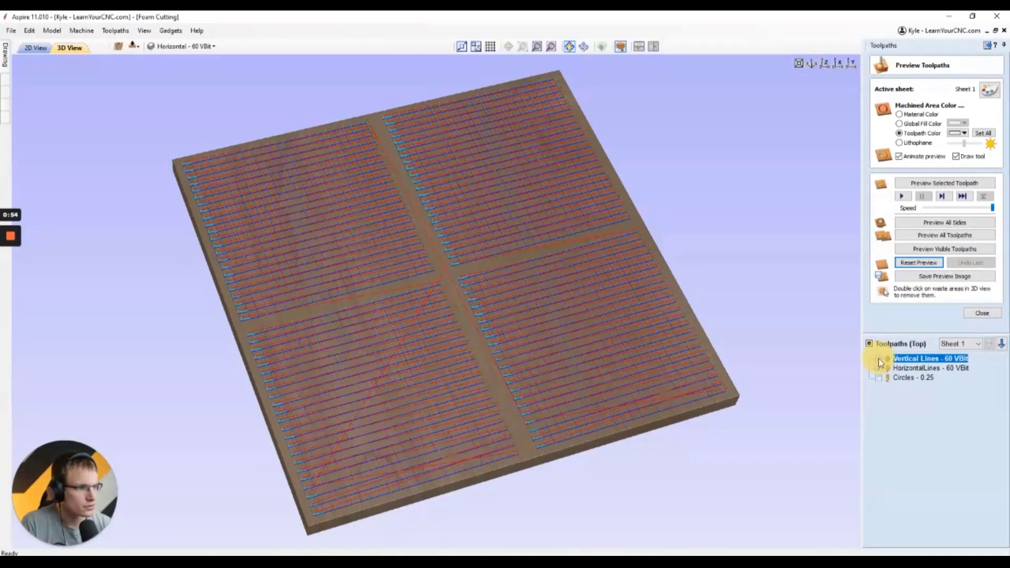
left_click(878, 368)
left_click(878, 359)
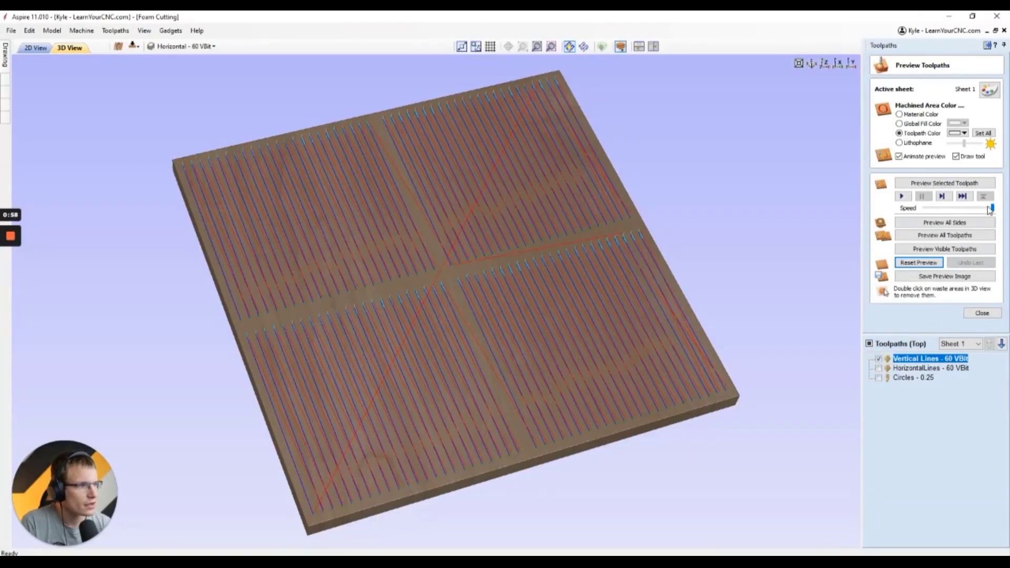
Step: Simulate the Vertical Lines - 60 VBit toolpath at reduced speed, finishing the animation at maximum speed
left_click_drag(993, 209, 963, 213)
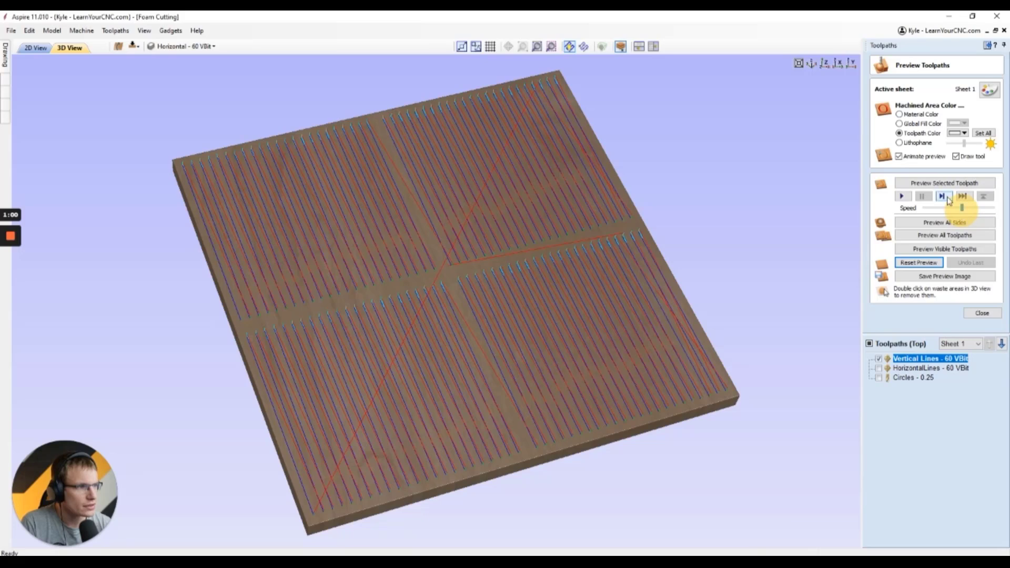
left_click(936, 183)
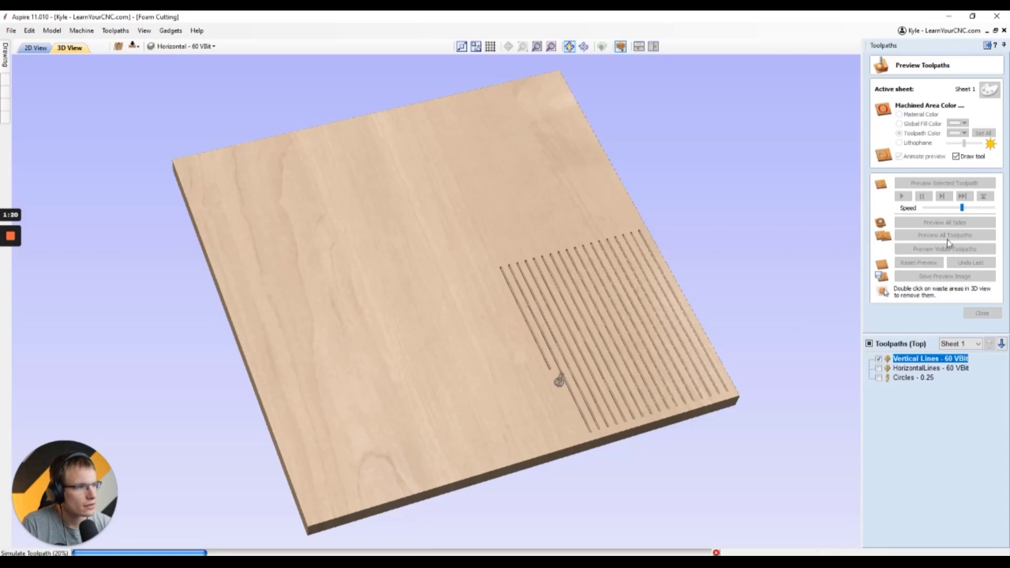
left_click_drag(962, 208, 991, 208)
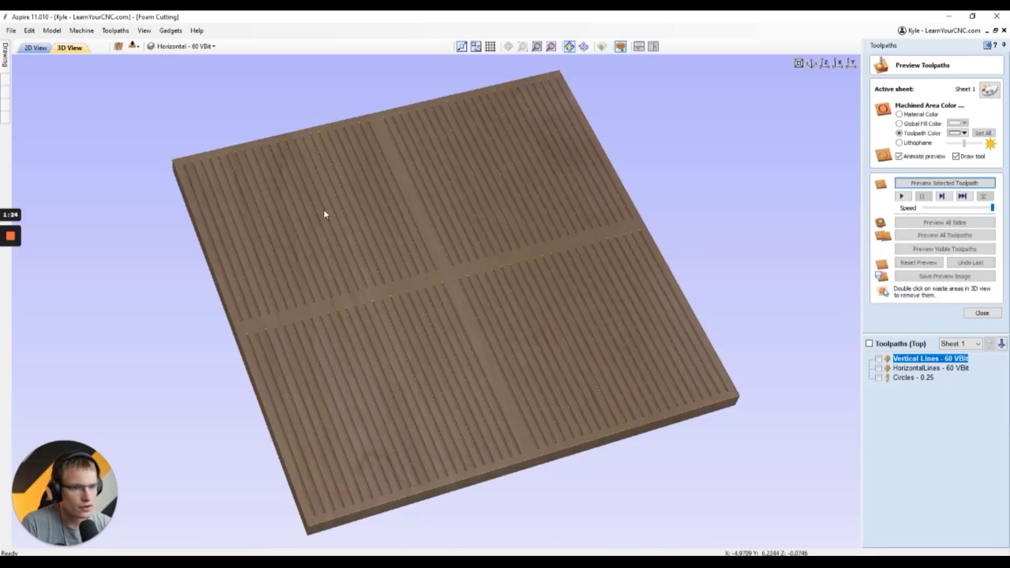
Step: Simulate the HorizontalLines - 60 VBit toolpath over the vertical cuts, slowed at first and finished at maximum speed, and leave the preview
left_click(878, 368)
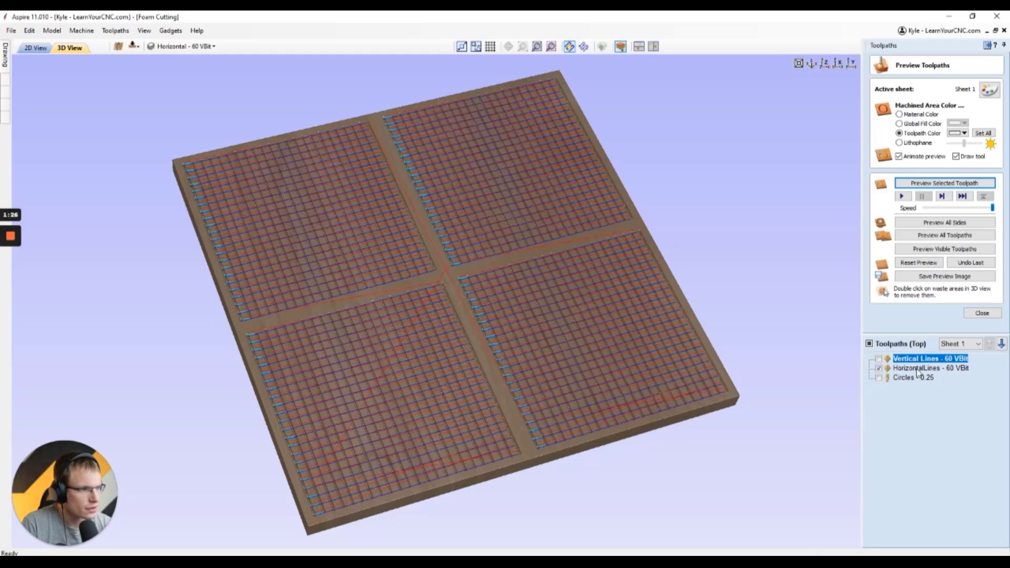
left_click(917, 368)
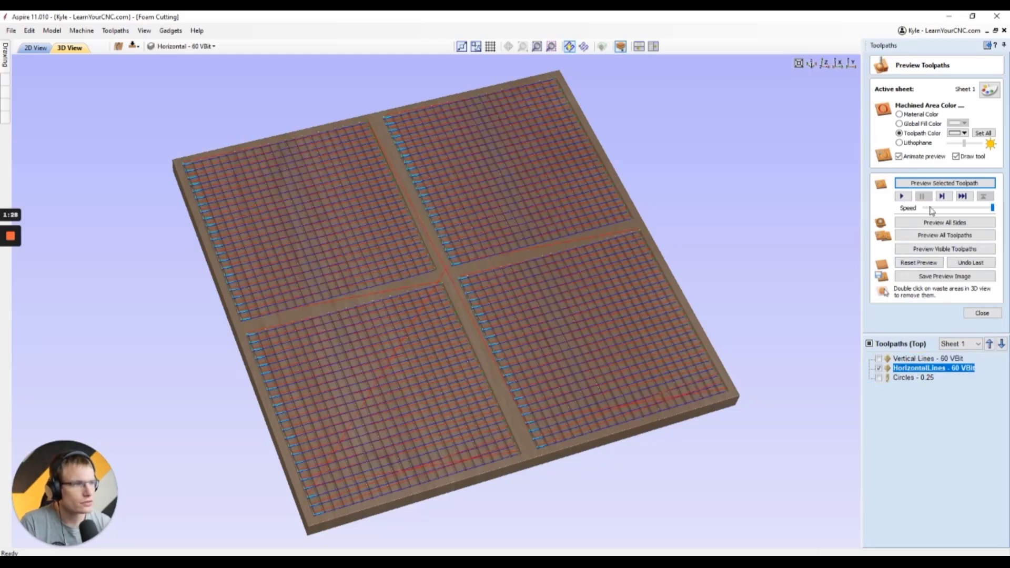
left_click_drag(994, 210, 980, 211)
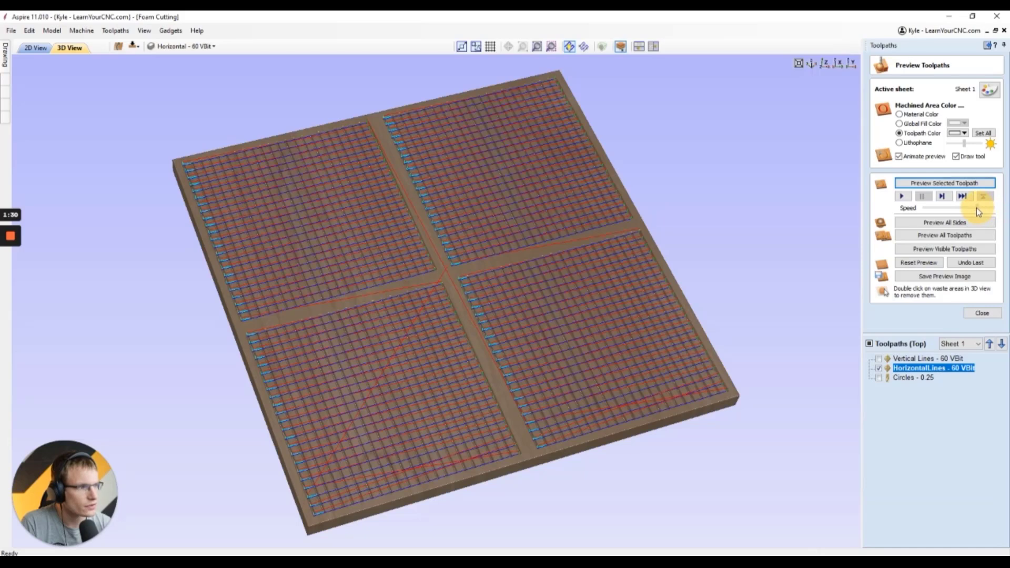
left_click(944, 184)
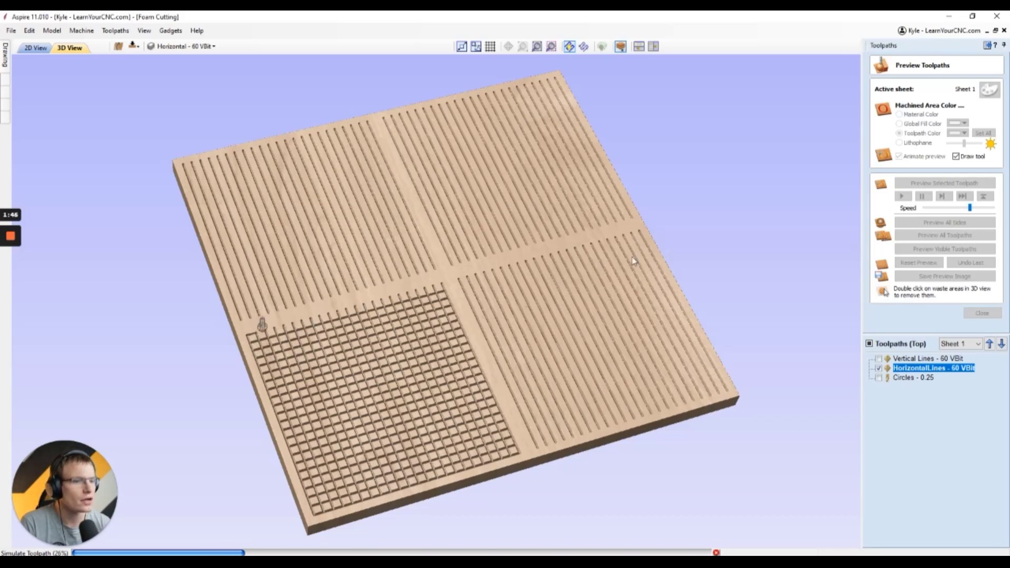
left_click_drag(969, 207, 1006, 209)
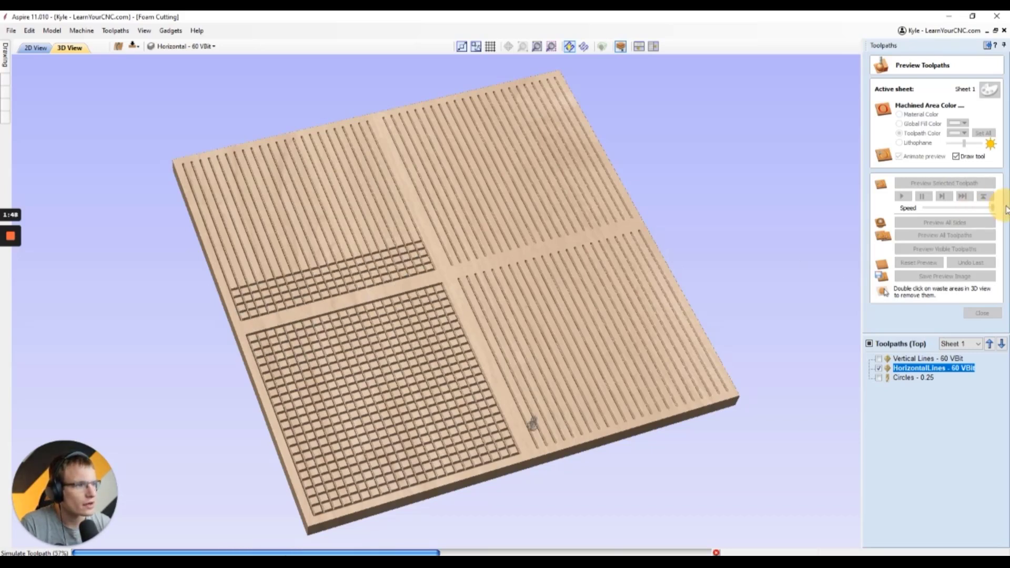
left_click_drag(606, 343, 547, 370)
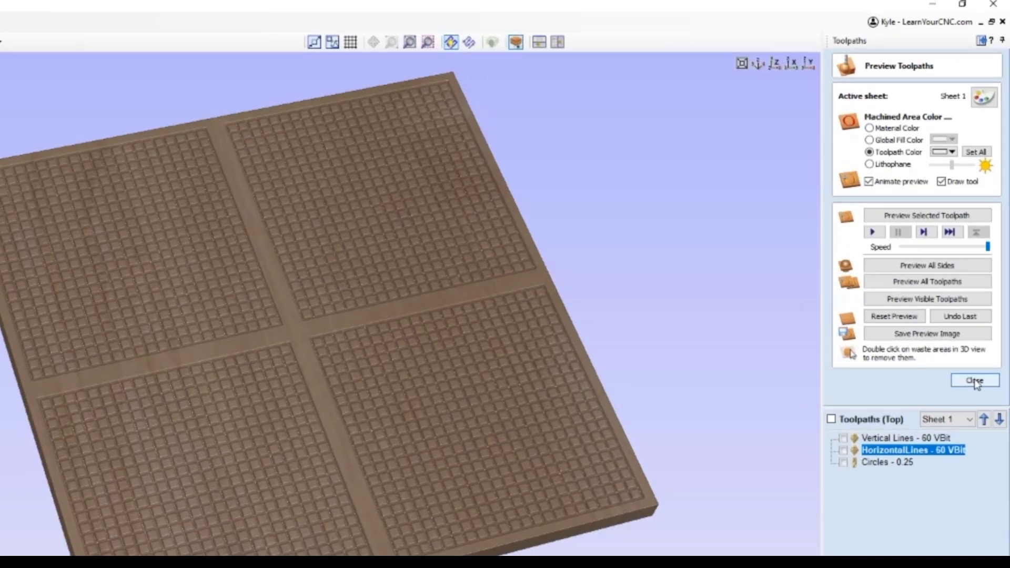
left_click(981, 314)
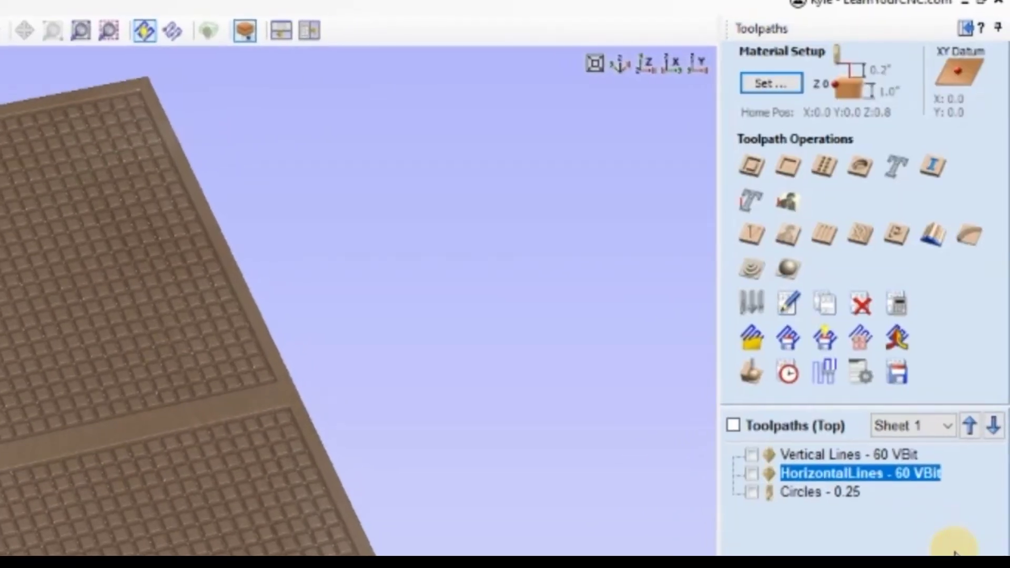
Step: Review the estimated machining times of all toolpaths in the toolpaths summary and hide every toolpath in the 3D view
left_click(783, 380)
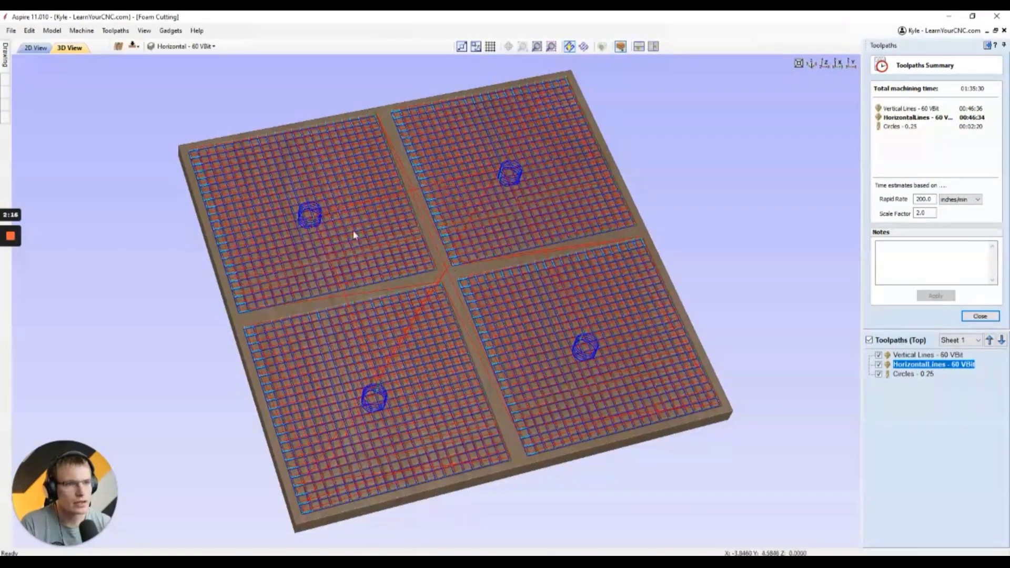
left_click(980, 317)
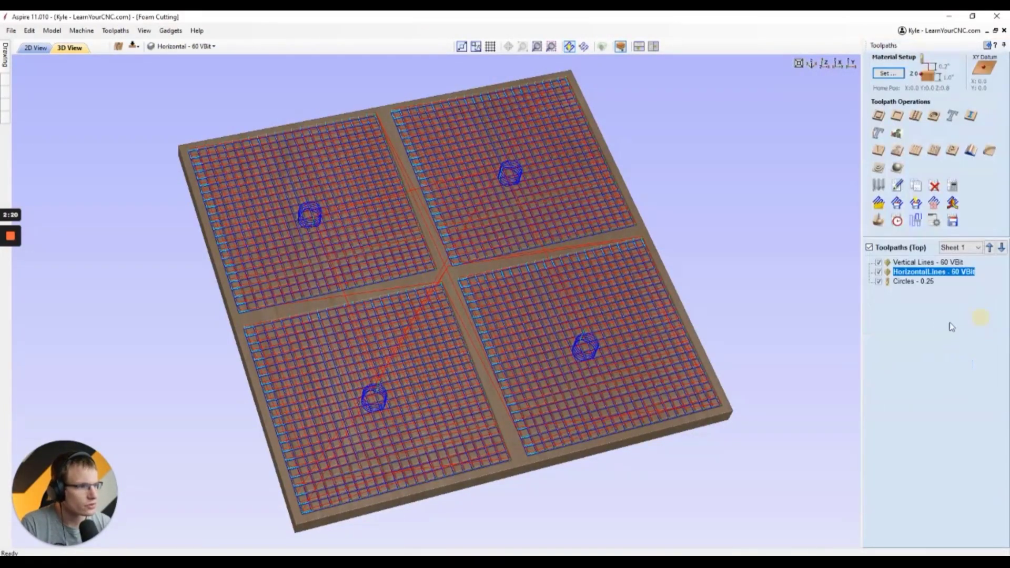
left_click(869, 248)
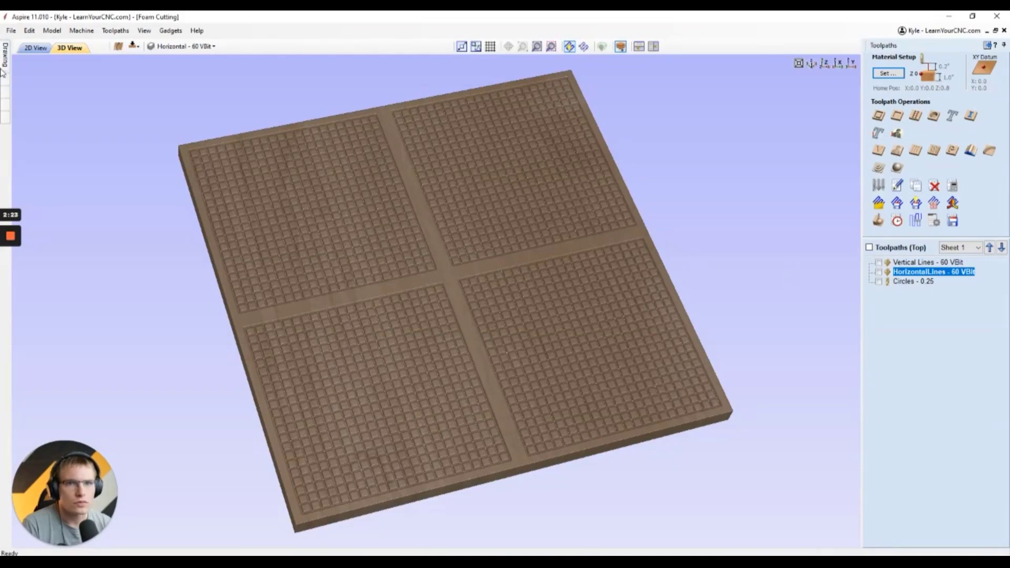
Step: Examine the line vectors in the 2D view by showing the Vertical - 60 VBit layer and hiding it again
left_click(36, 48)
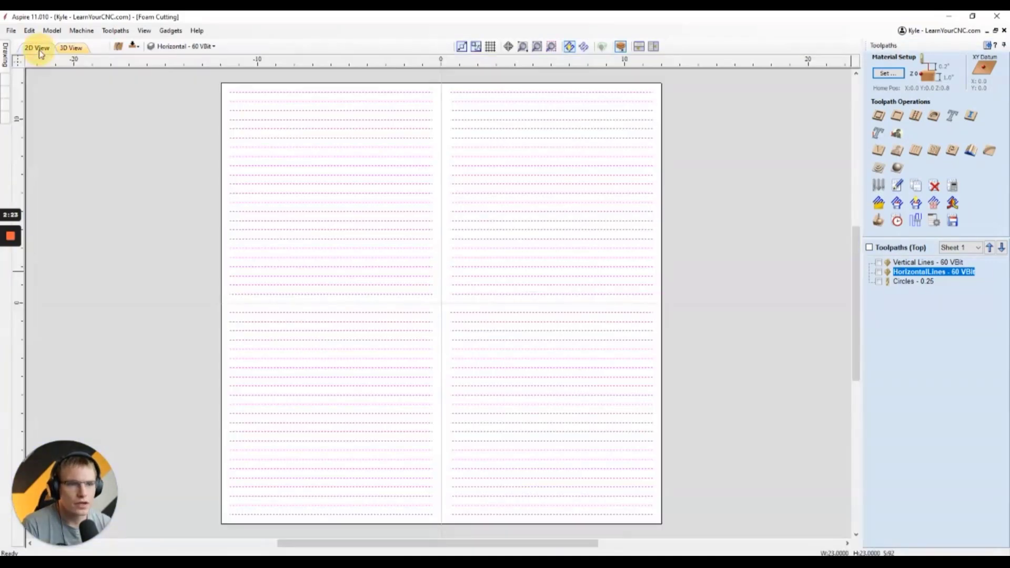
left_click(708, 278)
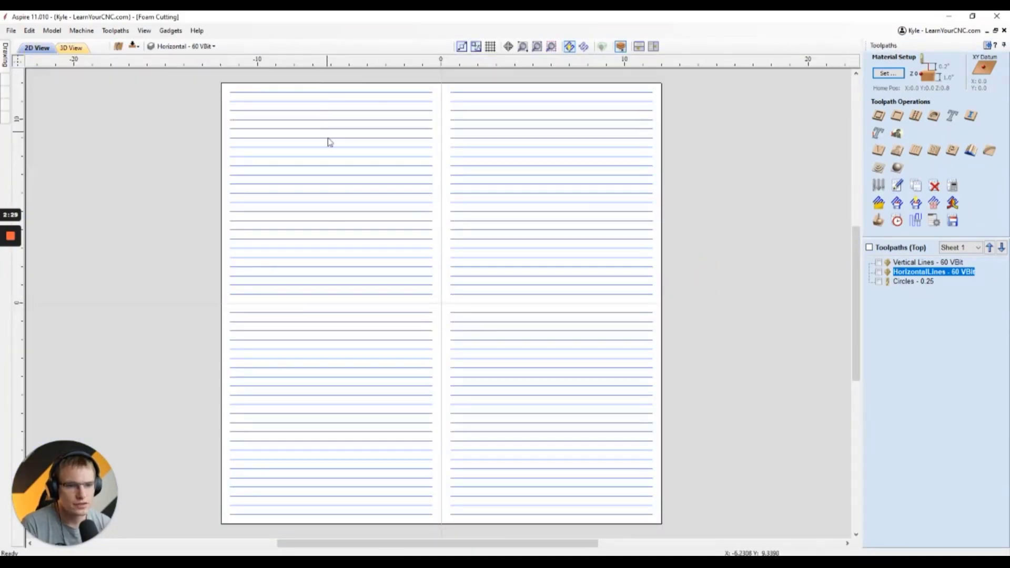
left_click(175, 46)
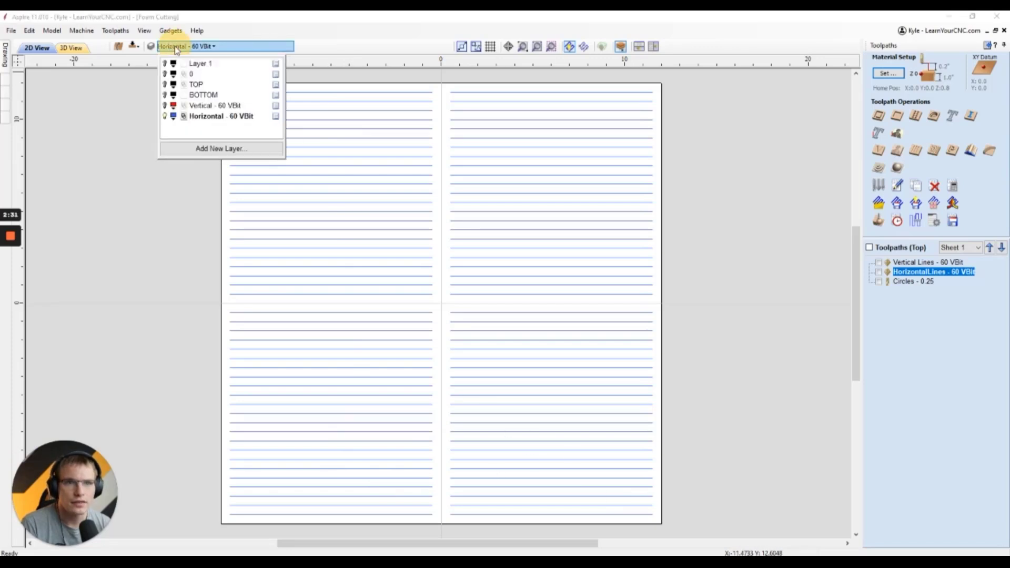
left_click(164, 106)
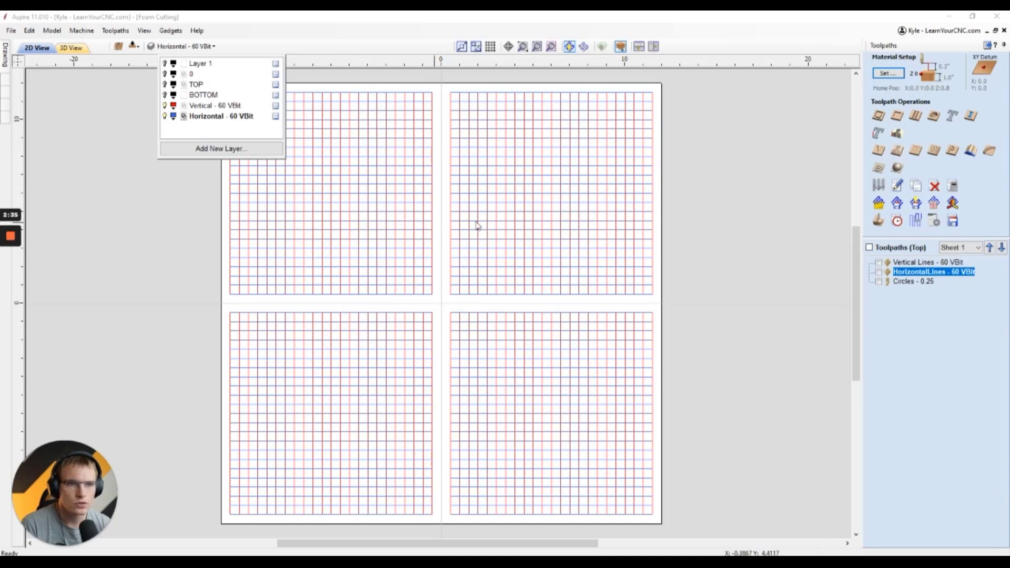
left_click(164, 106)
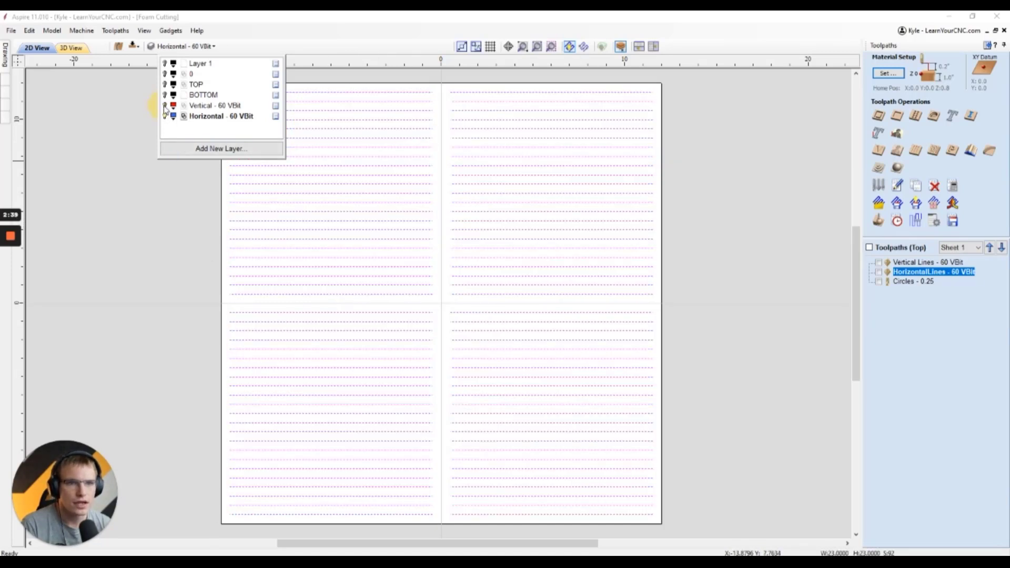
left_click(438, 165)
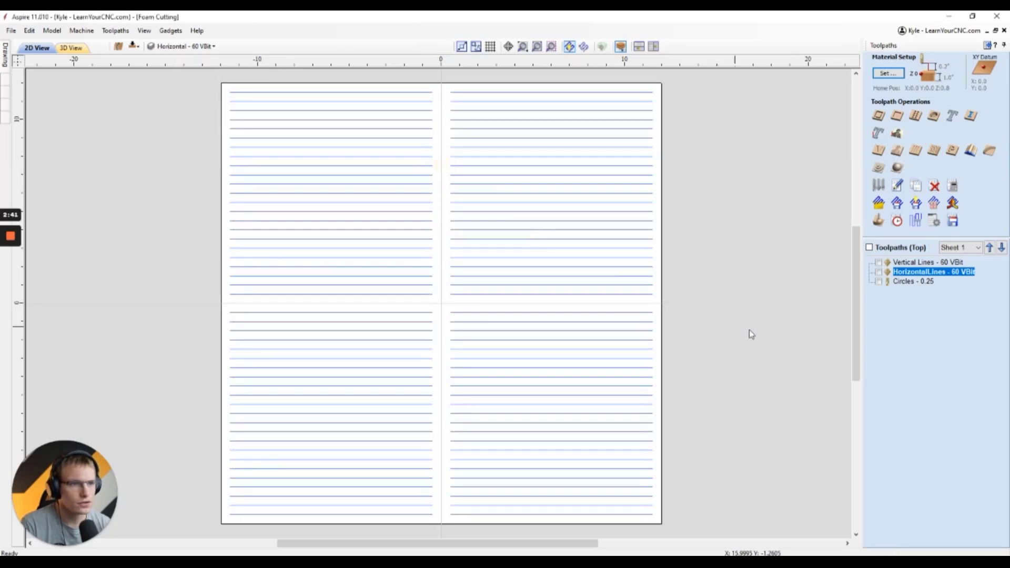
Step: Edit the HorizontalLines - 60 VBit toolpath, review its ramp and order settings, and set its start points to Optimize Start Points
mouse_move(919, 278)
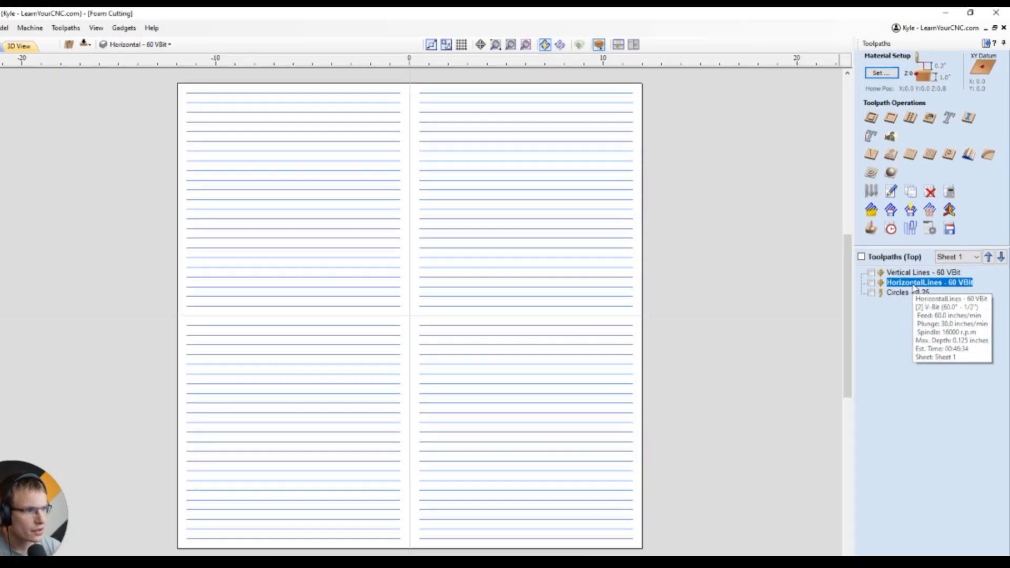
double_click(919, 277)
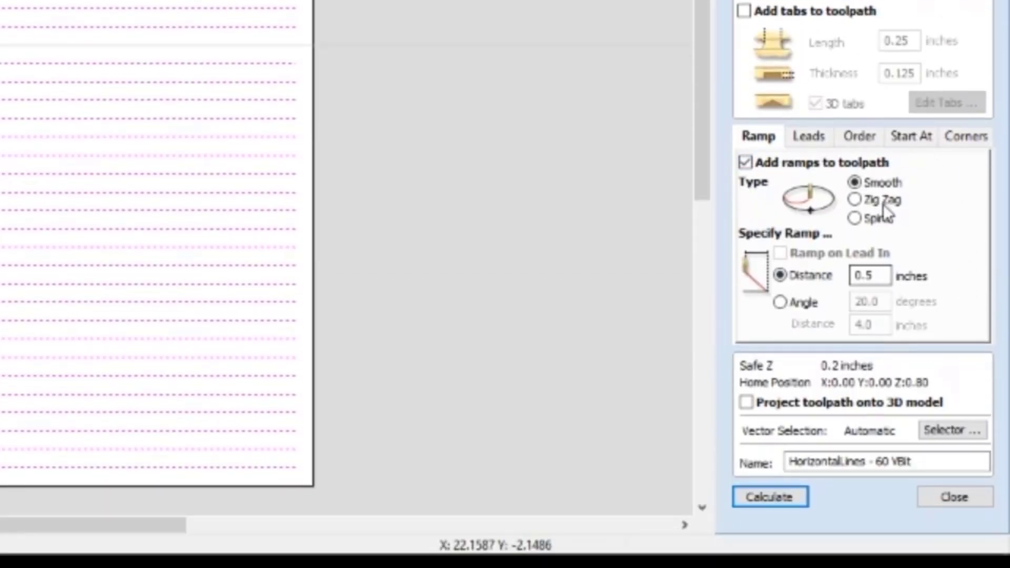
left_click(861, 137)
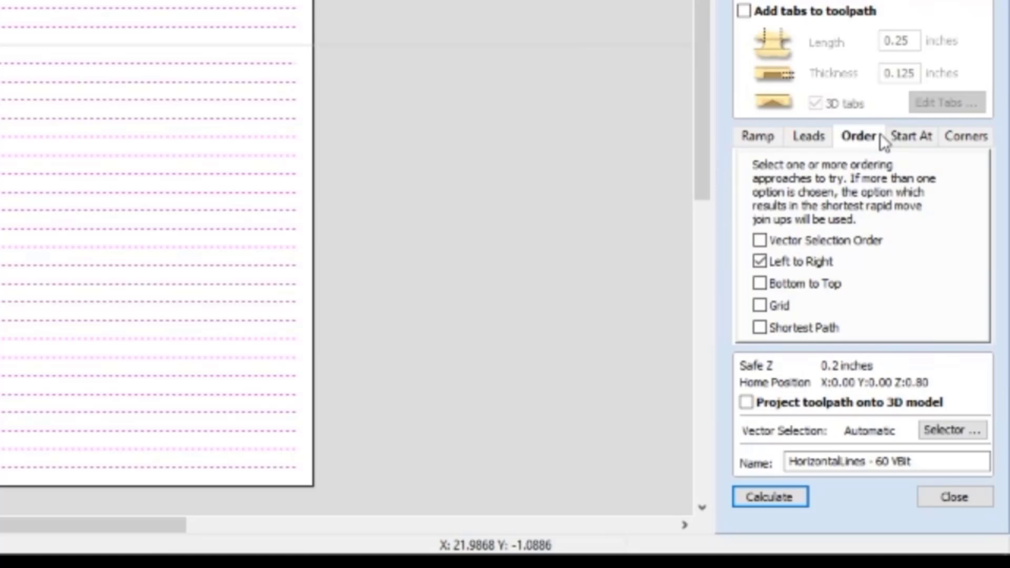
left_click(907, 138)
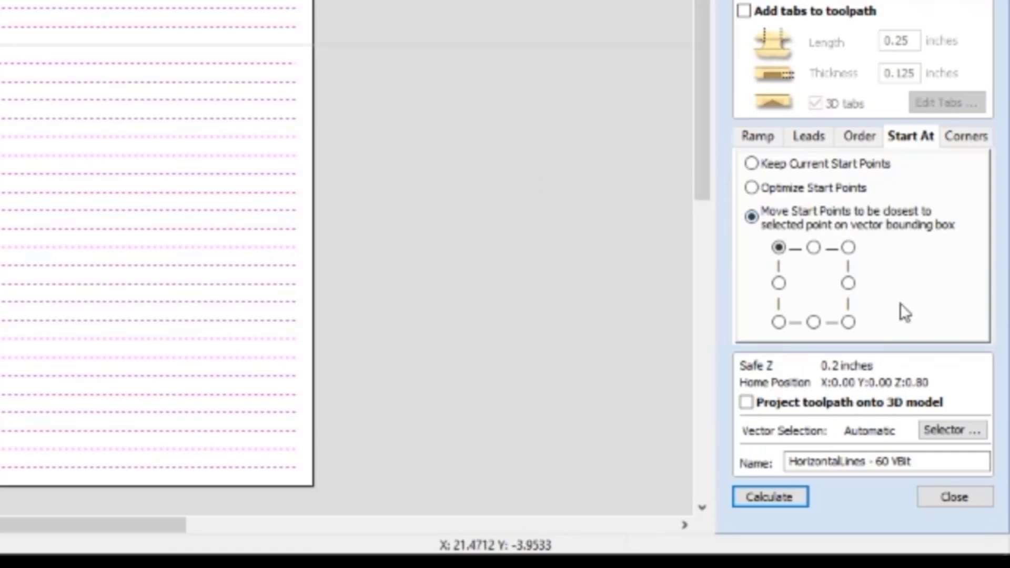
left_click(800, 189)
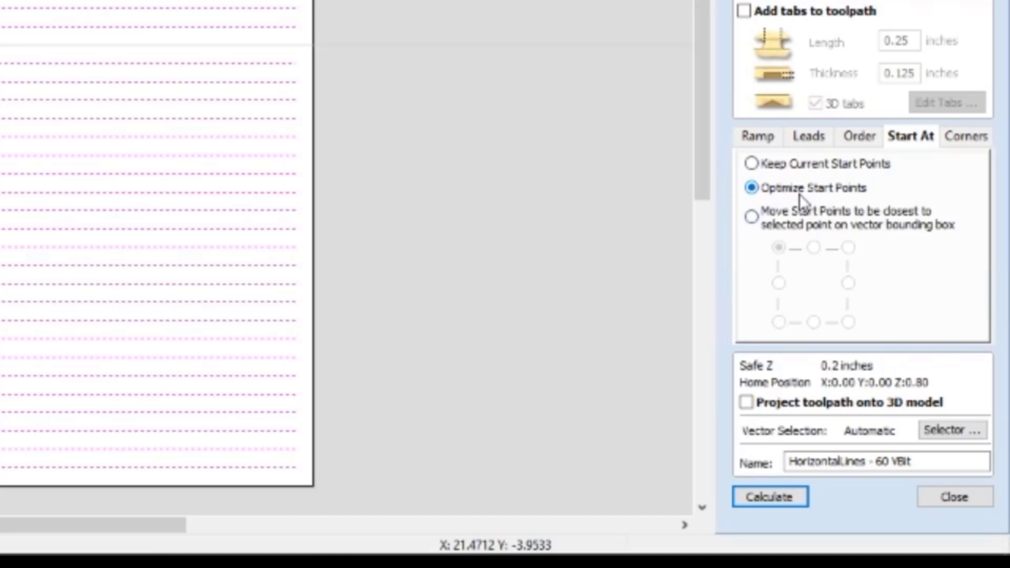
Step: Add Bottom to Top, Grid and Shortest Path to the HorizontalLines toolpath's ordering options and recalculate it
left_click(859, 138)
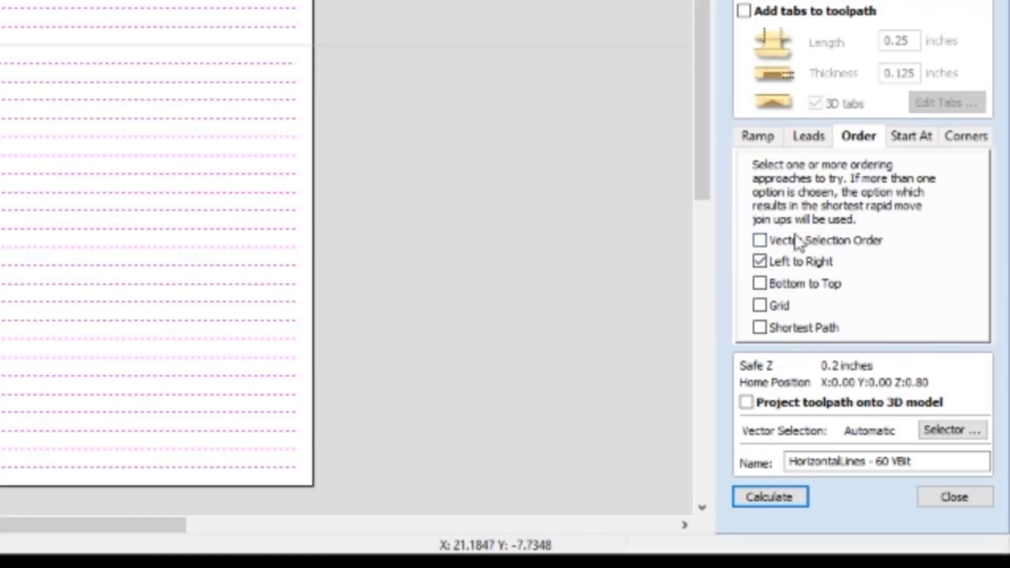
left_click(760, 284)
left_click(760, 306)
left_click(760, 328)
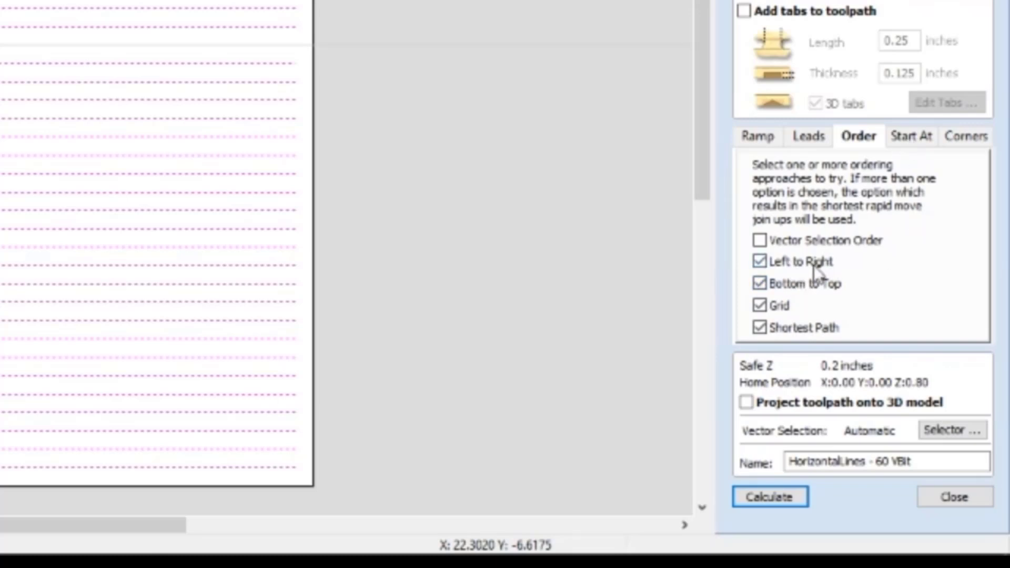
left_click(782, 495)
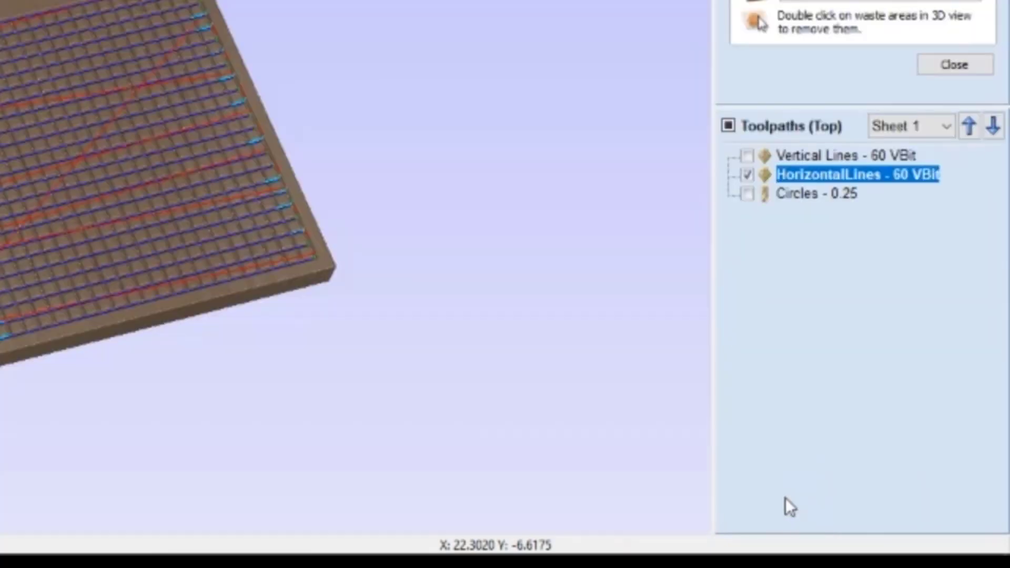
Step: Edit the Vertical Lines - 60 VBit toolpath and add Left to Right, Grid and Shortest Path to its ordering options
double_click(810, 157)
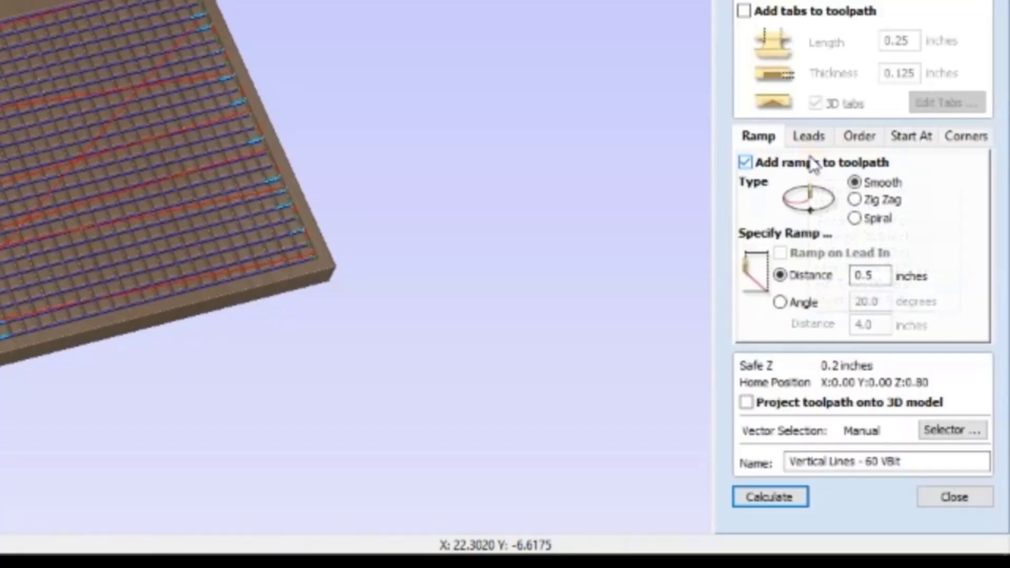
left_click(862, 138)
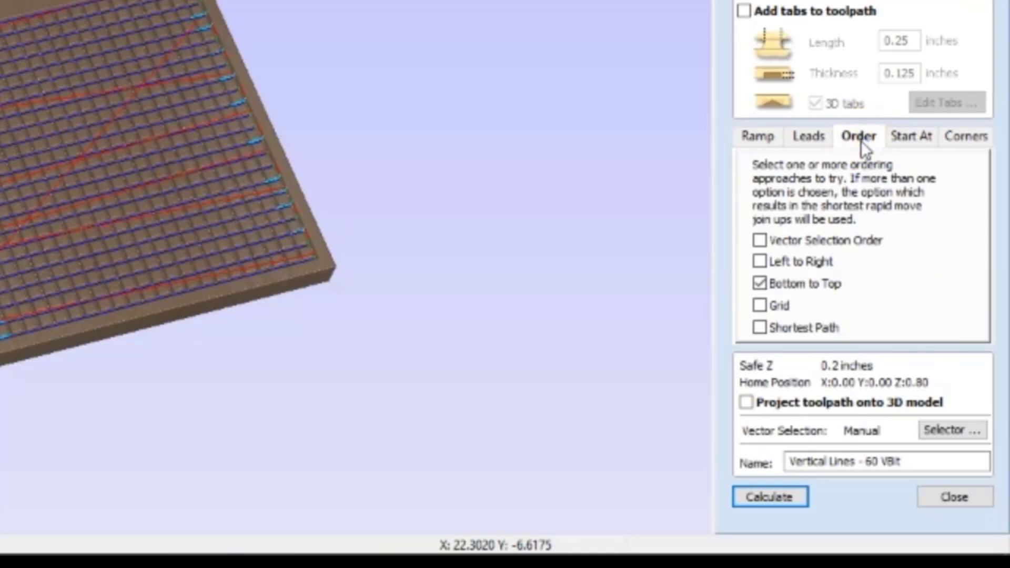
left_click(760, 262)
left_click(759, 305)
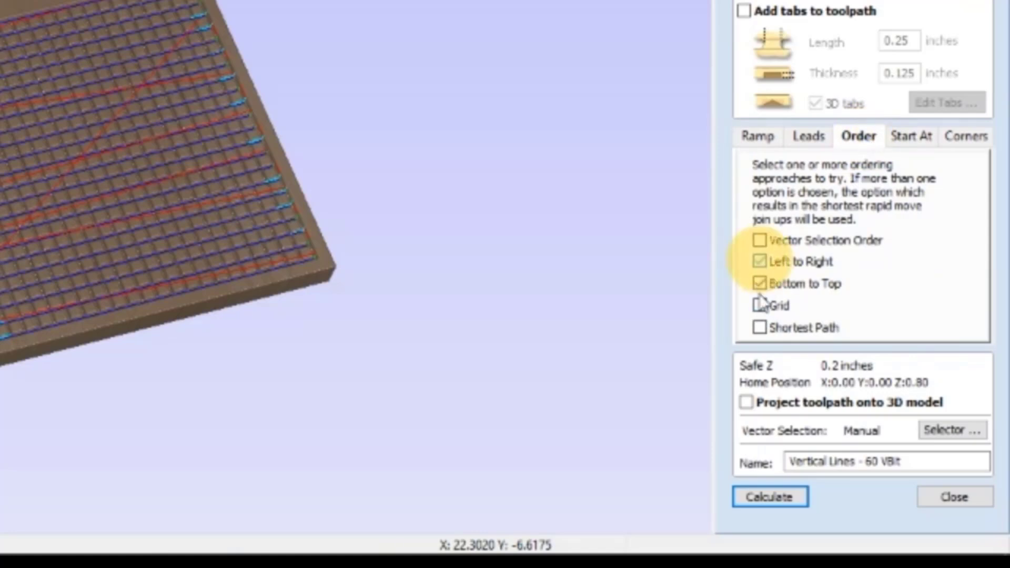
left_click(764, 333)
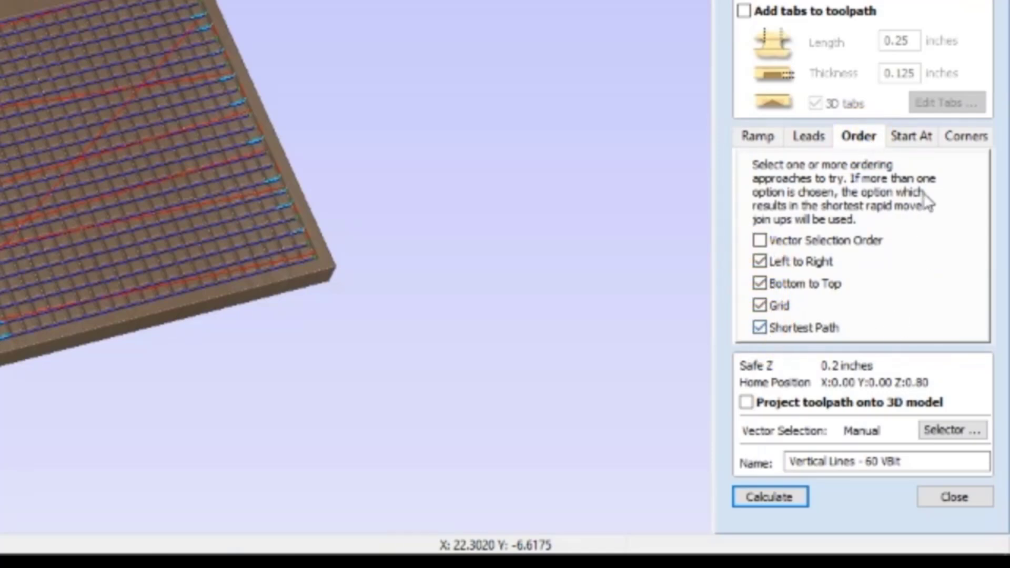
Step: Set the Vertical Lines toolpath's start points to Optimize Start Points and recalculate it
left_click(912, 140)
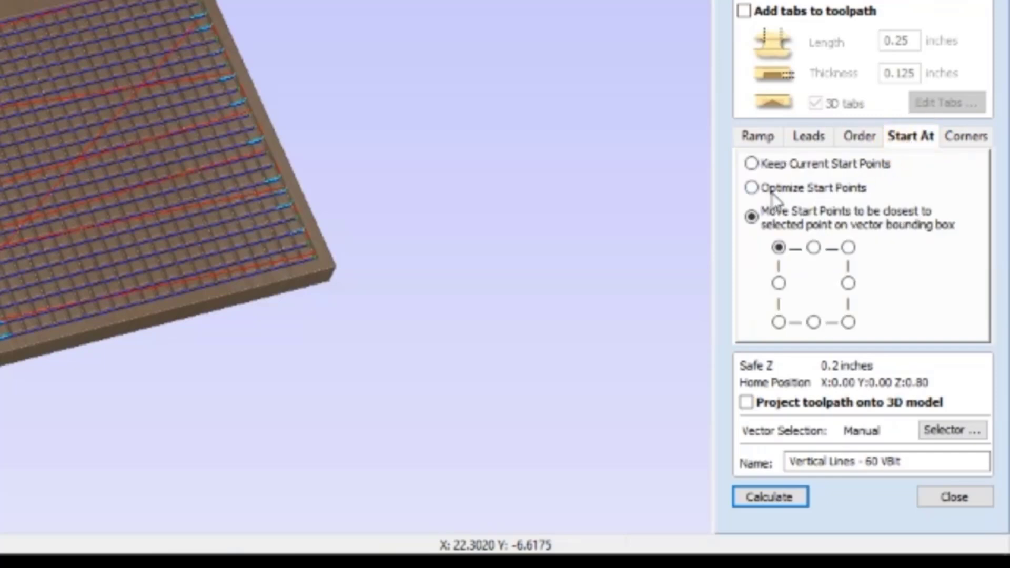
left_click(752, 189)
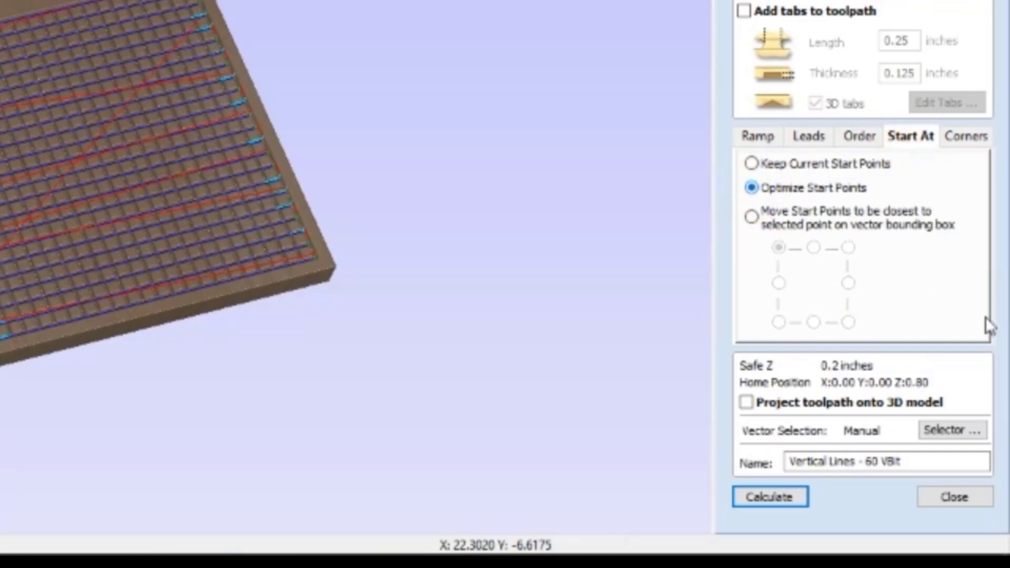
left_click(769, 496)
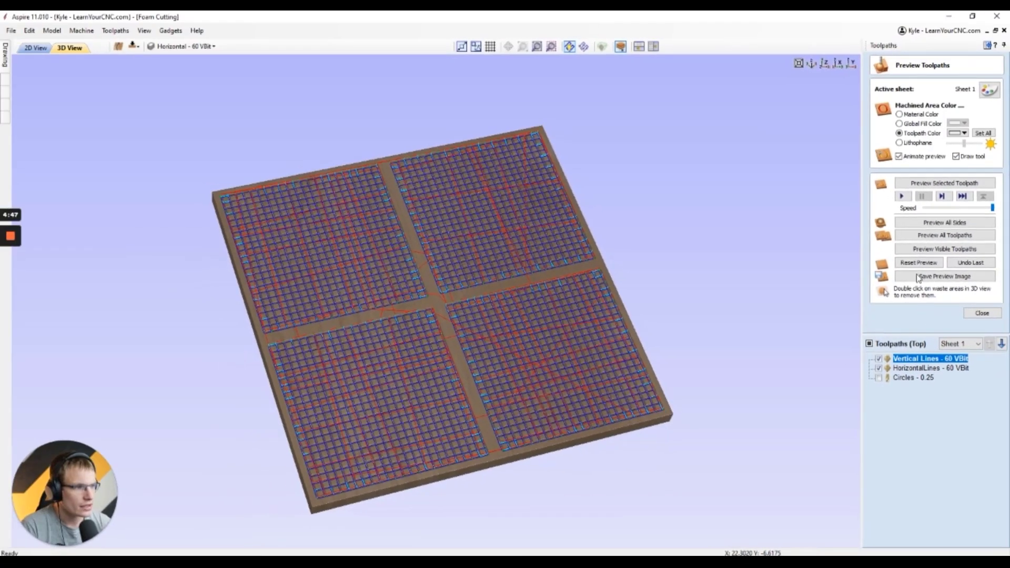
Step: Reset the preview and simulate the Vertical Lines - 60 VBit toolpath at reduced speed, finishing at maximum speed
left_click(915, 252)
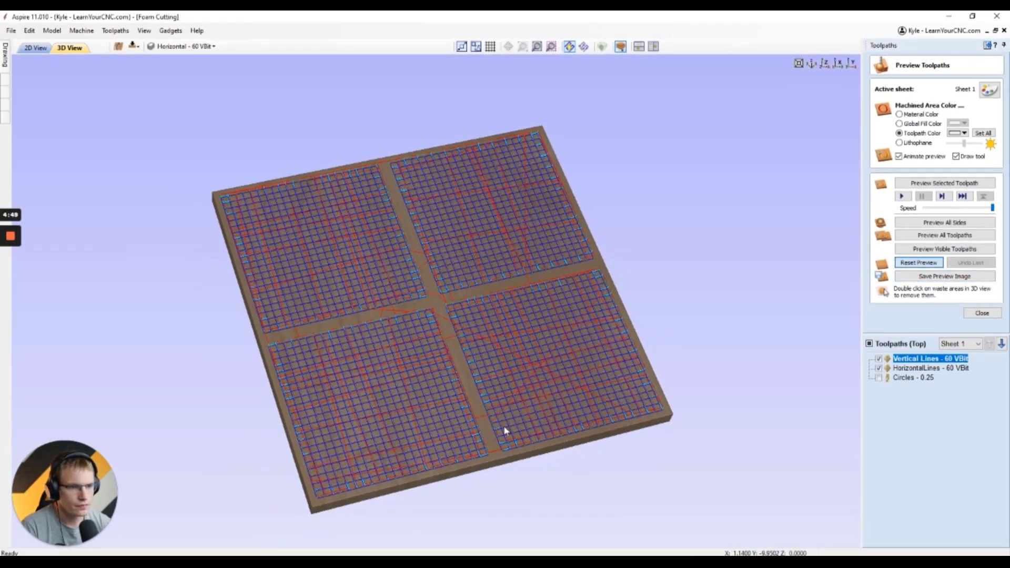
scroll(473, 434, "up", 5)
scroll(543, 401, "down", 5)
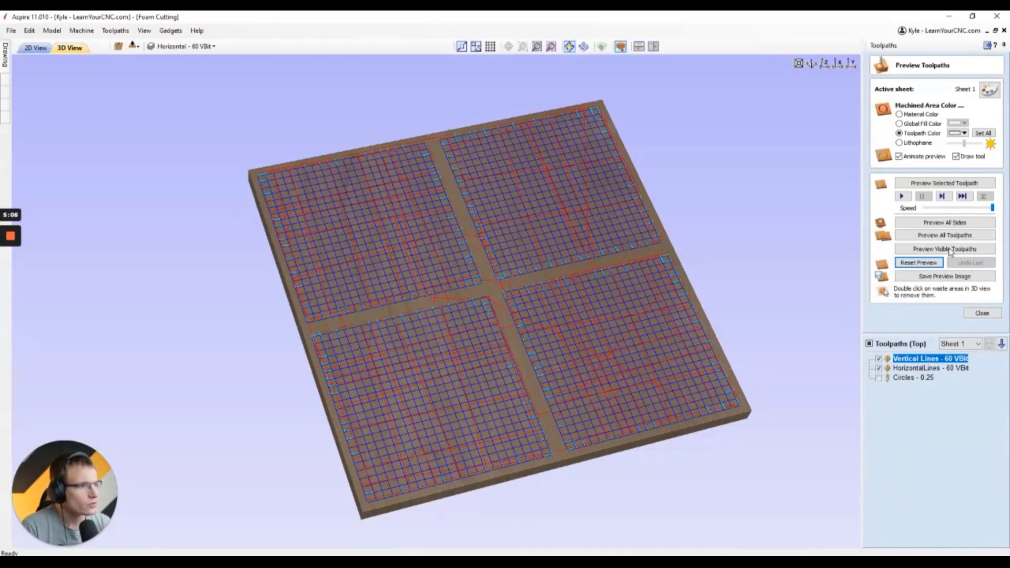
left_click_drag(992, 209, 970, 209)
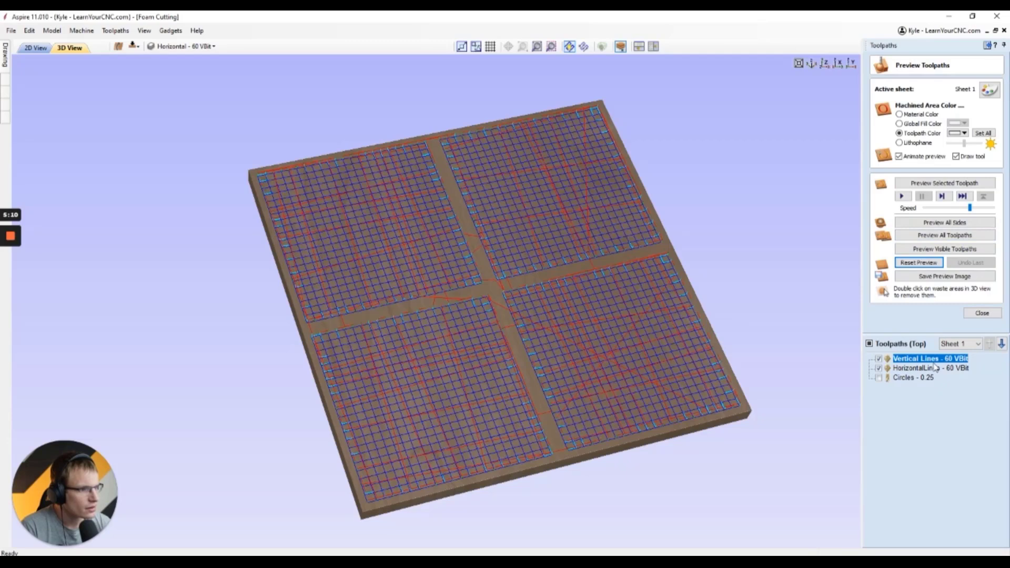
left_click(946, 183)
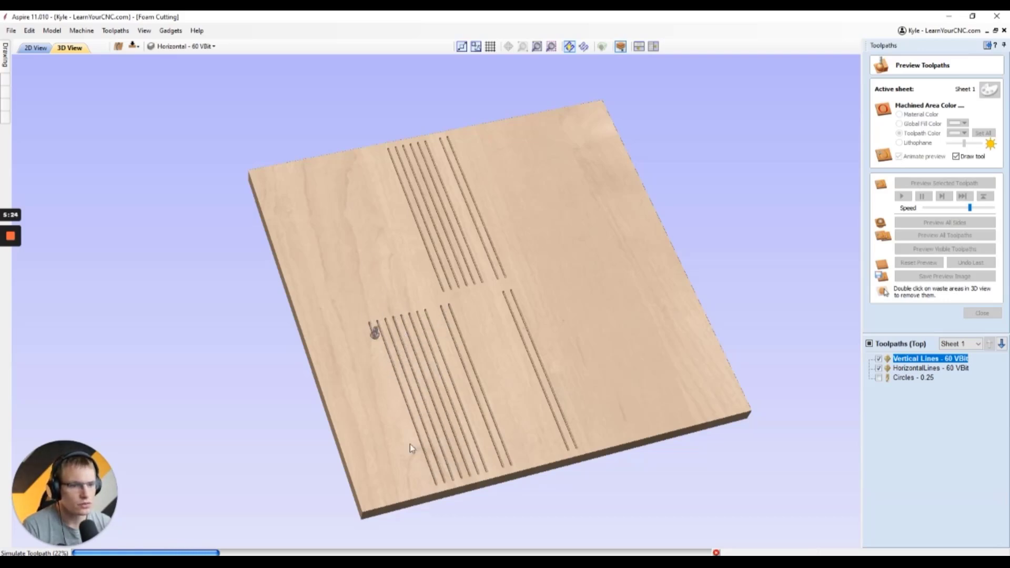
left_click(973, 209)
left_click_drag(974, 209, 995, 213)
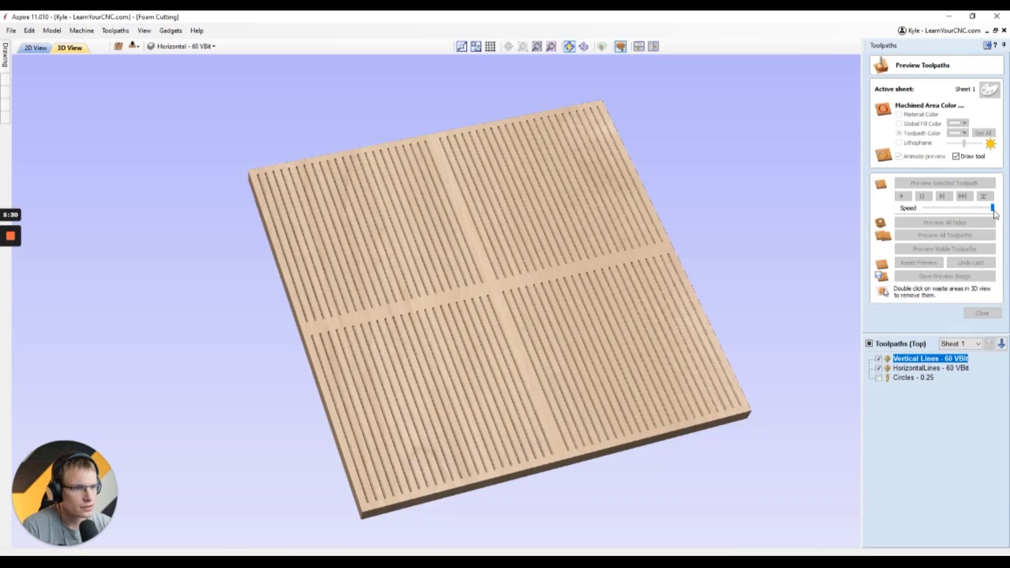
Step: Simulate the HorizontalLines - 60 VBit toolpath on the part, slowly at first and finishing at maximum speed
left_click(919, 368)
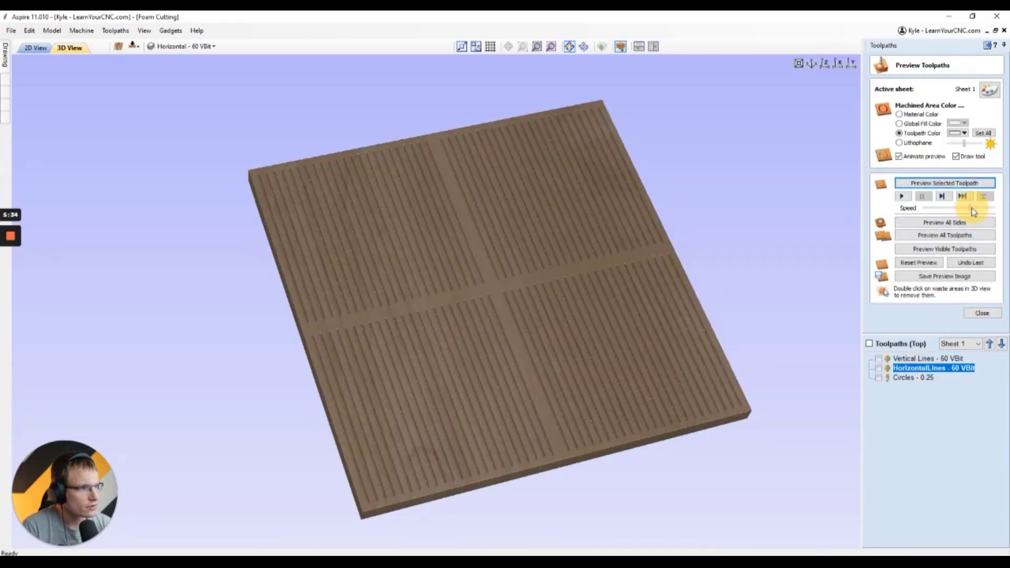
left_click(945, 184)
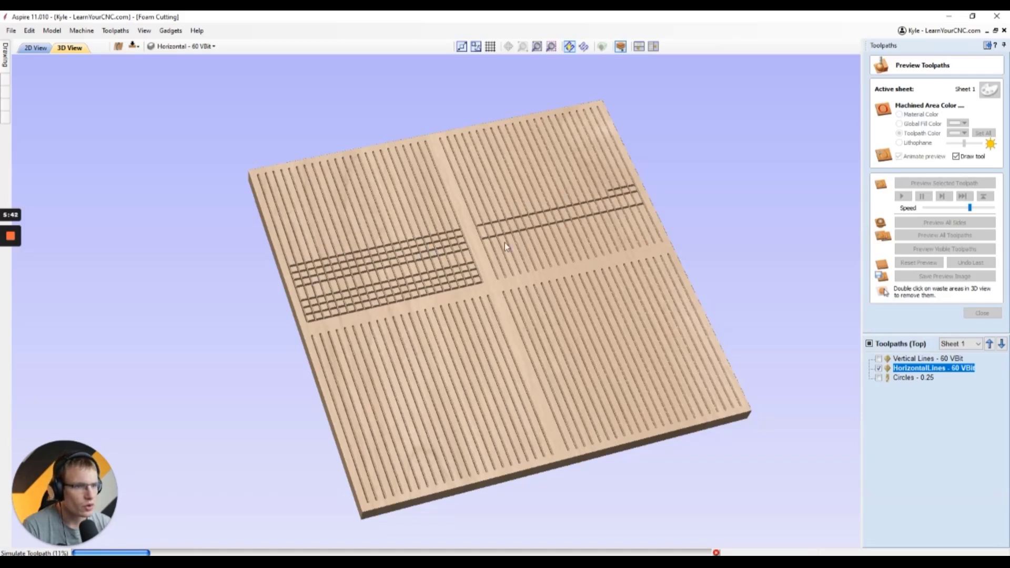
left_click_drag(970, 209, 992, 209)
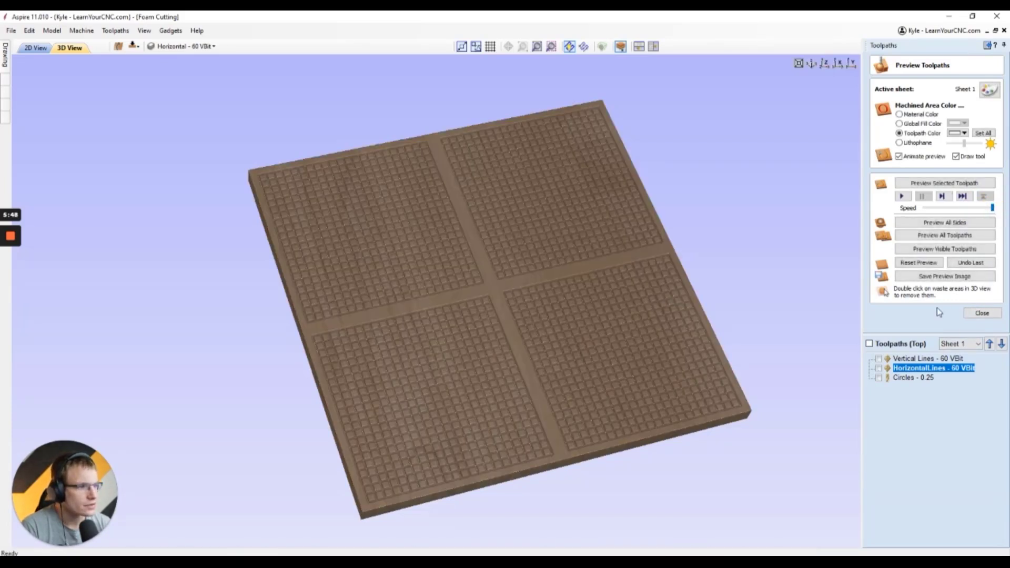
Step: Close the preview and check the estimated machining times of the toolpaths in the Toolpaths Summary
left_click(981, 314)
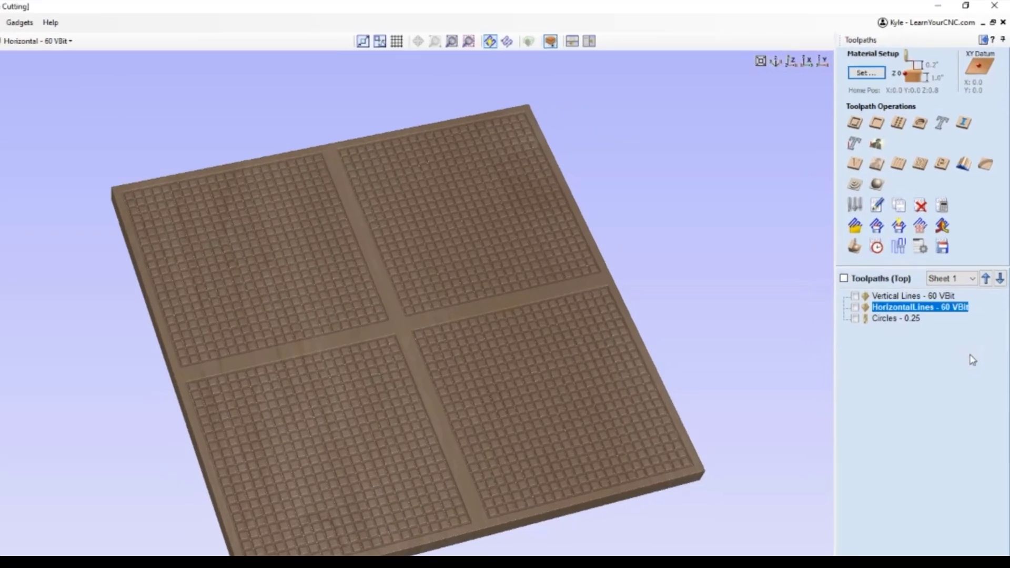
left_click(783, 369)
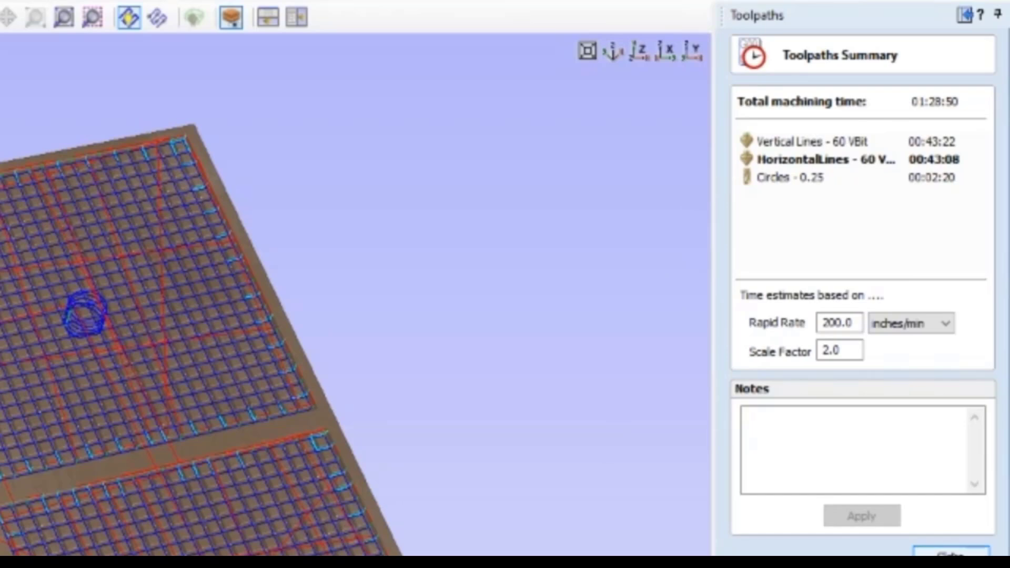
left_click(951, 550)
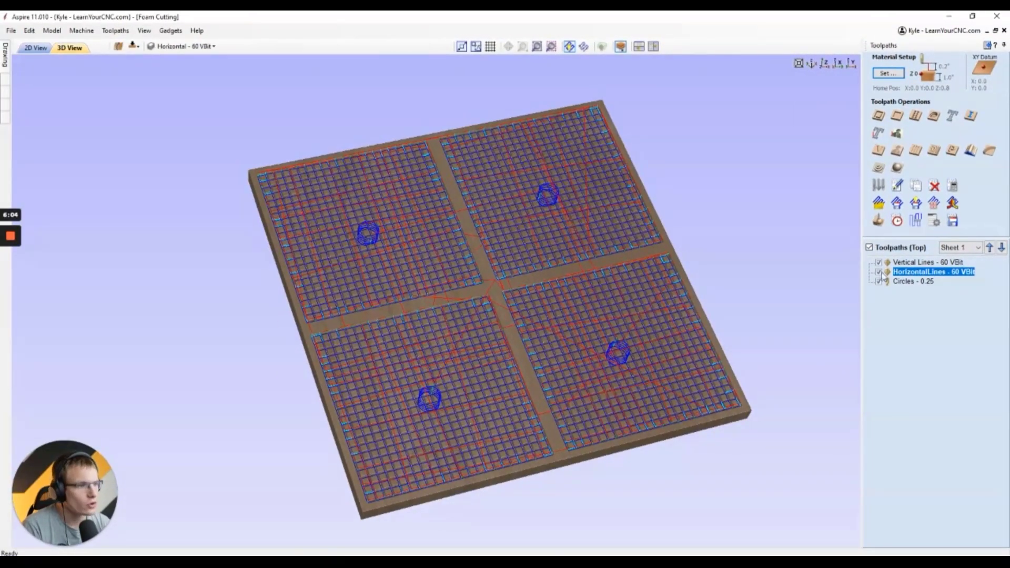
Step: Hide all toolpaths in the 2D view and set the HorizontalLines - 60 VBit toolpath's start points to Keep Current Start Points
left_click(33, 48)
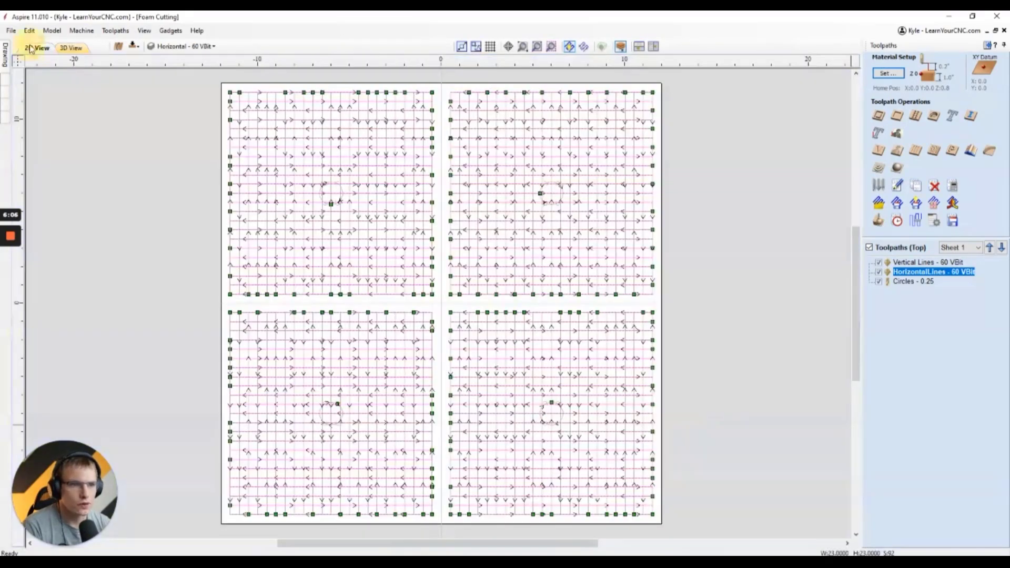
left_click(869, 248)
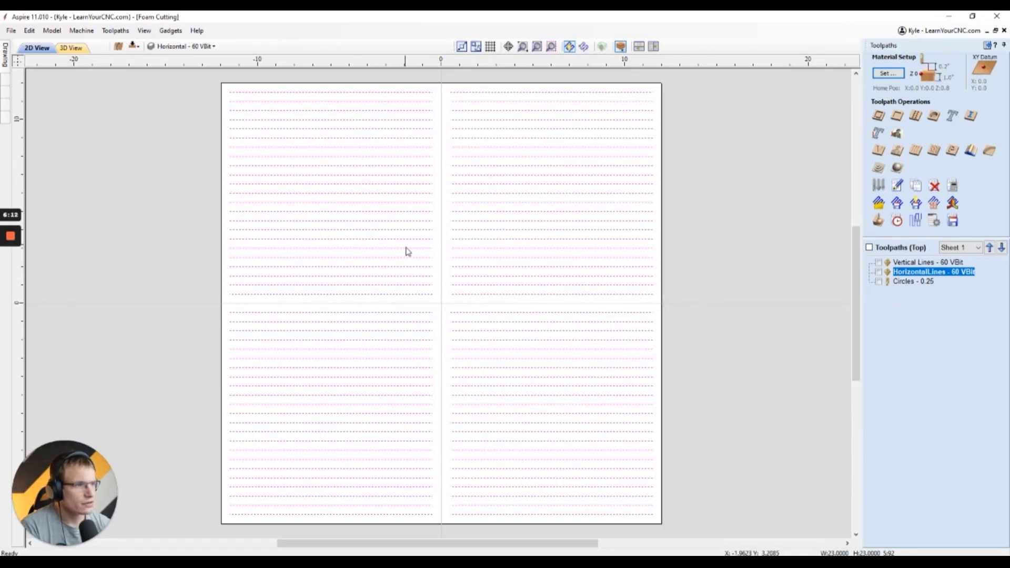
mouse_move(925, 272)
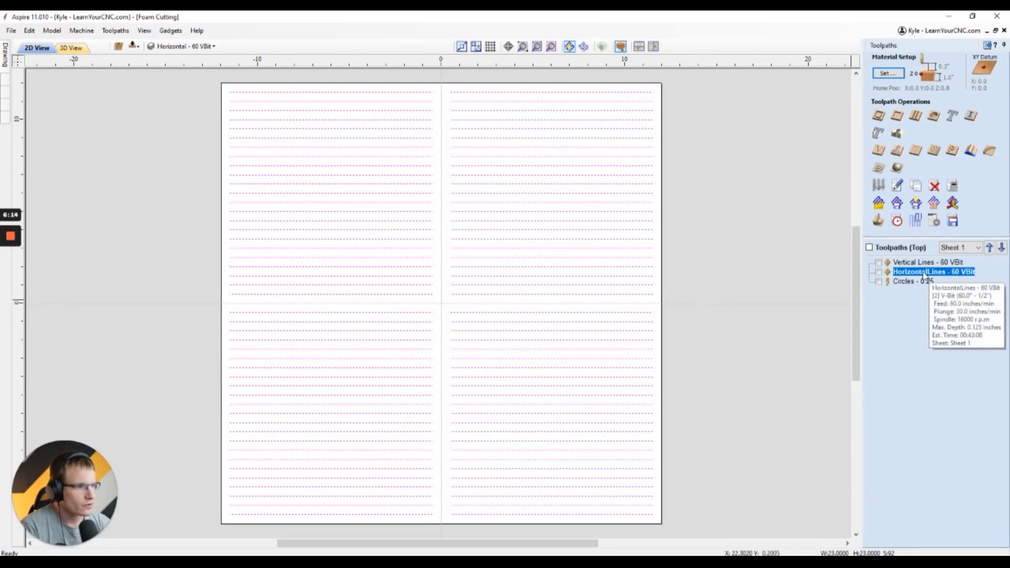
double_click(923, 272)
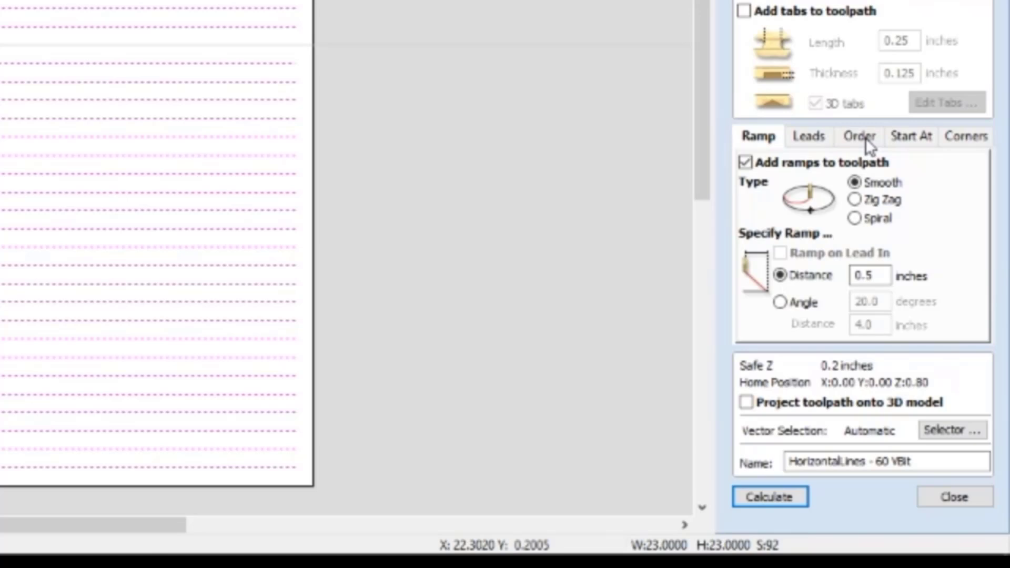
left_click(908, 137)
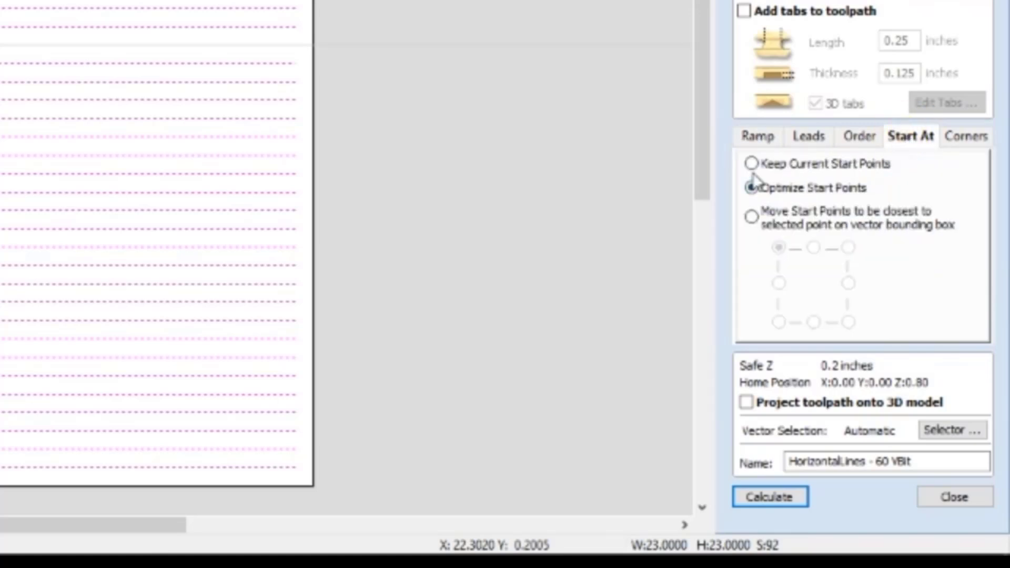
left_click(766, 166)
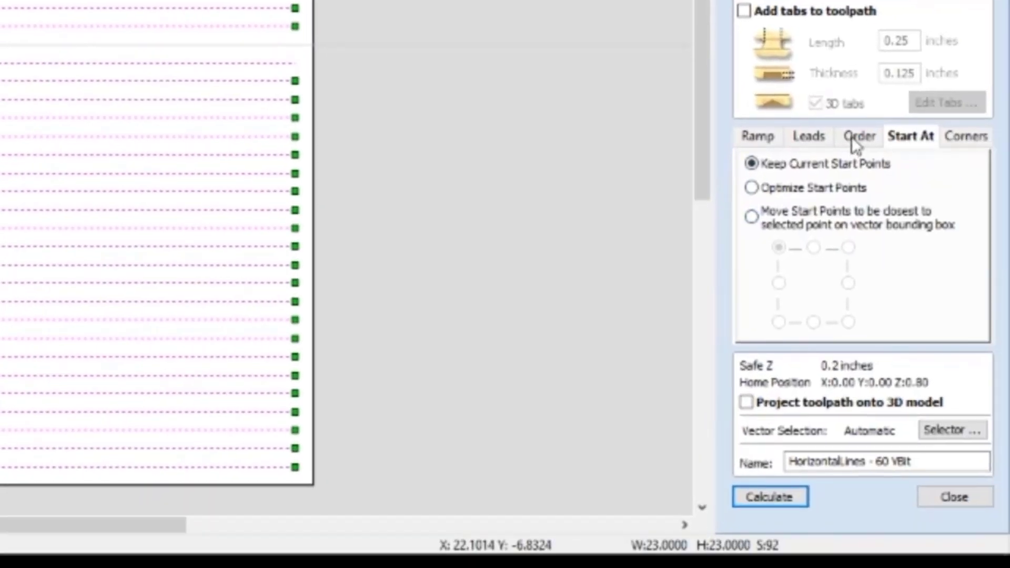
Step: Make Vector Selection Order the only ordering option of the HorizontalLines toolpath
left_click(854, 138)
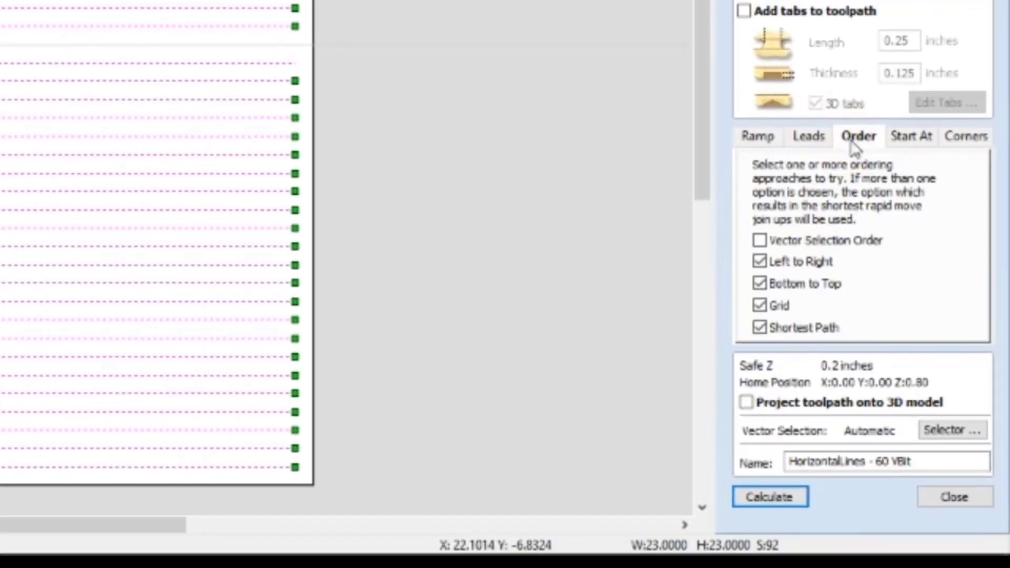
left_click(760, 262)
left_click(759, 284)
left_click(760, 305)
left_click(759, 327)
left_click(759, 242)
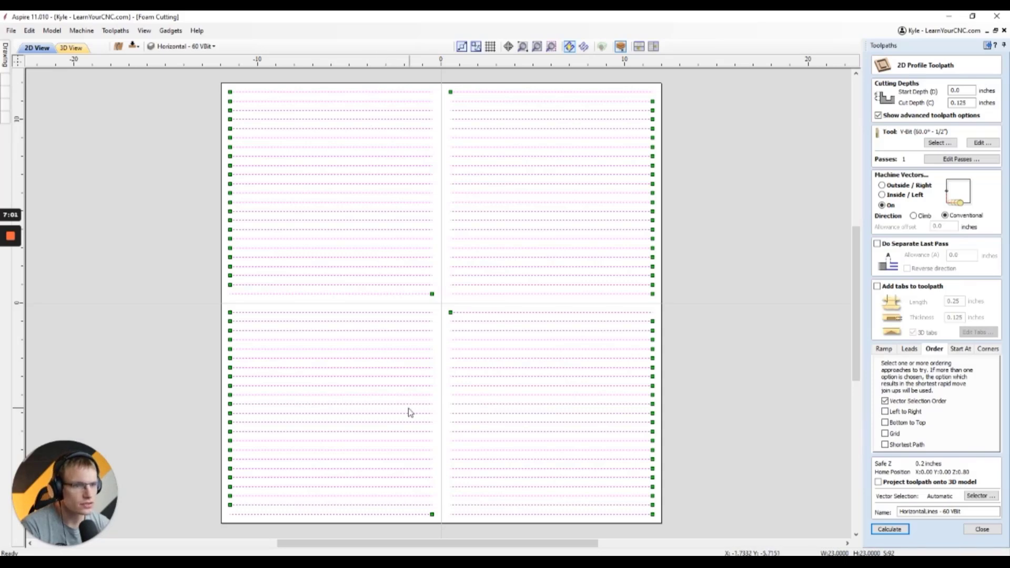
Step: Enter node editing on the selected horizontal lines to show their start points and directions
middle_click_drag(726, 278, 703, 266)
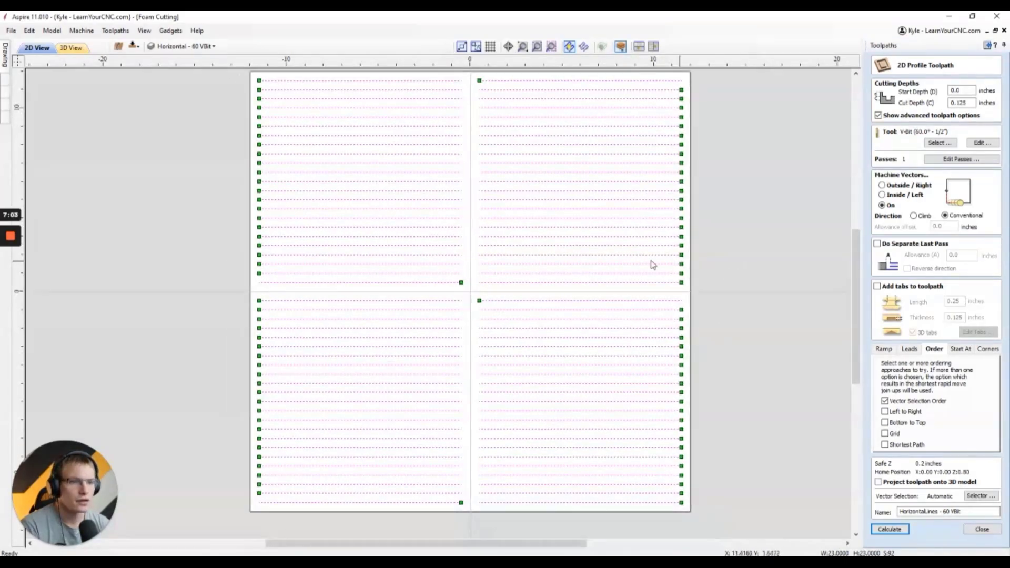
scroll(400, 349, "down", 1)
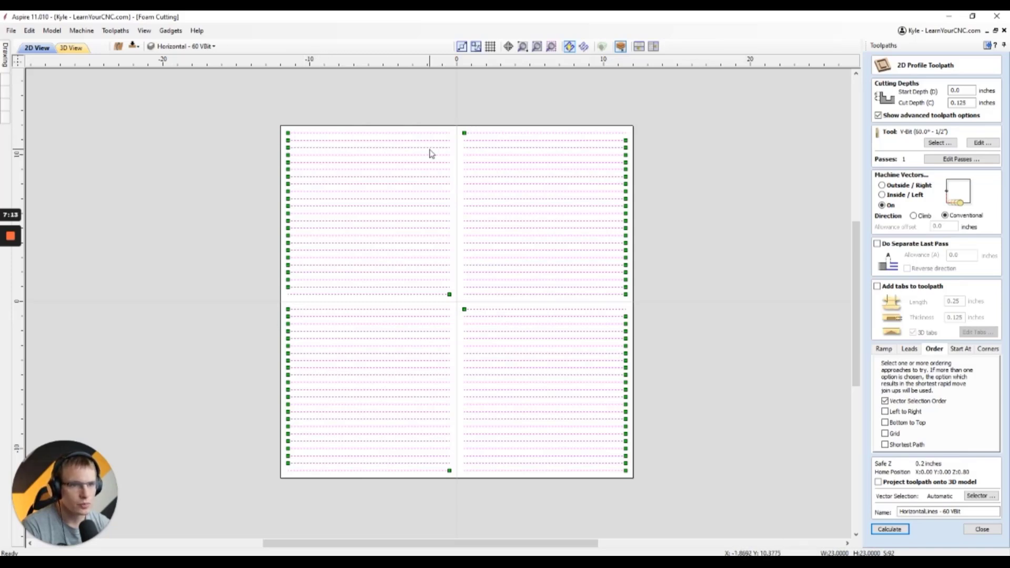
key("n")
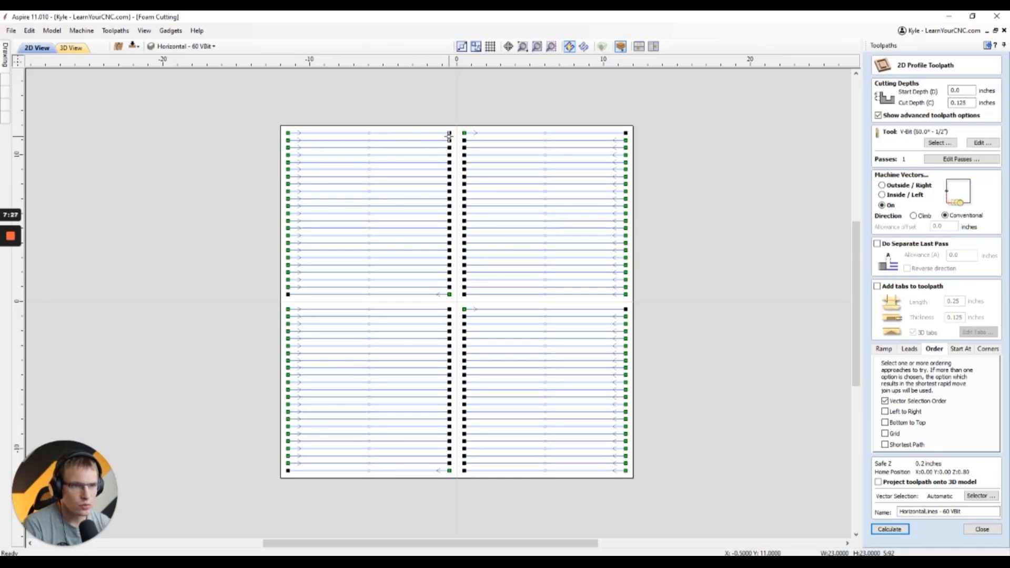
Step: Reverse the direction of every other horizontal line in the sheet's upper-left grid section, starting from its top line and excluding its bottom line
left_click(318, 131)
scroll(325, 140, "up", 1)
left_click(309, 131)
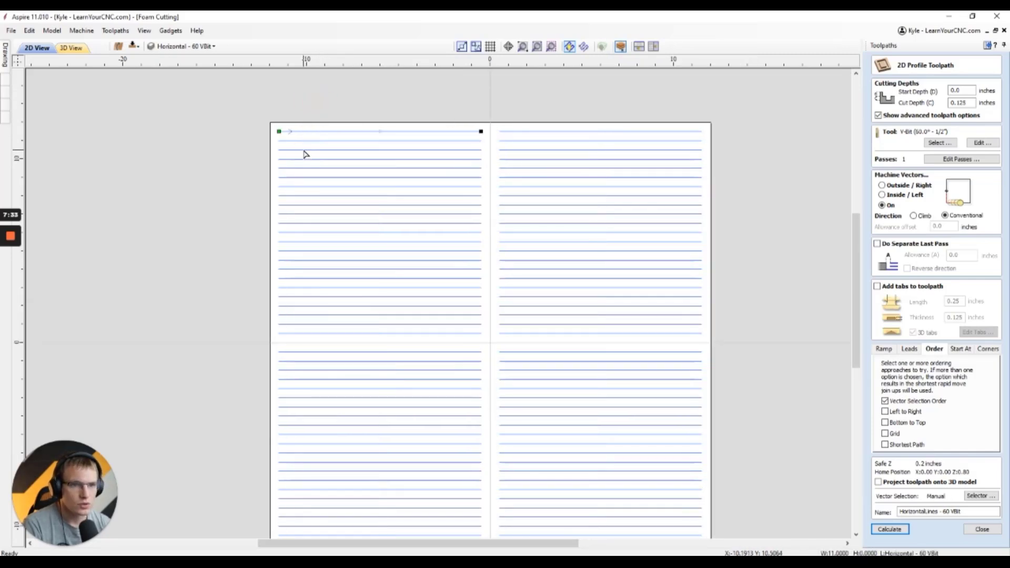
left_click(305, 150, "shift")
left_click(314, 168, "shift")
left_click(314, 187, "shift")
left_click(311, 205, "shift")
left_click(313, 223, "shift")
left_click(311, 242, "shift")
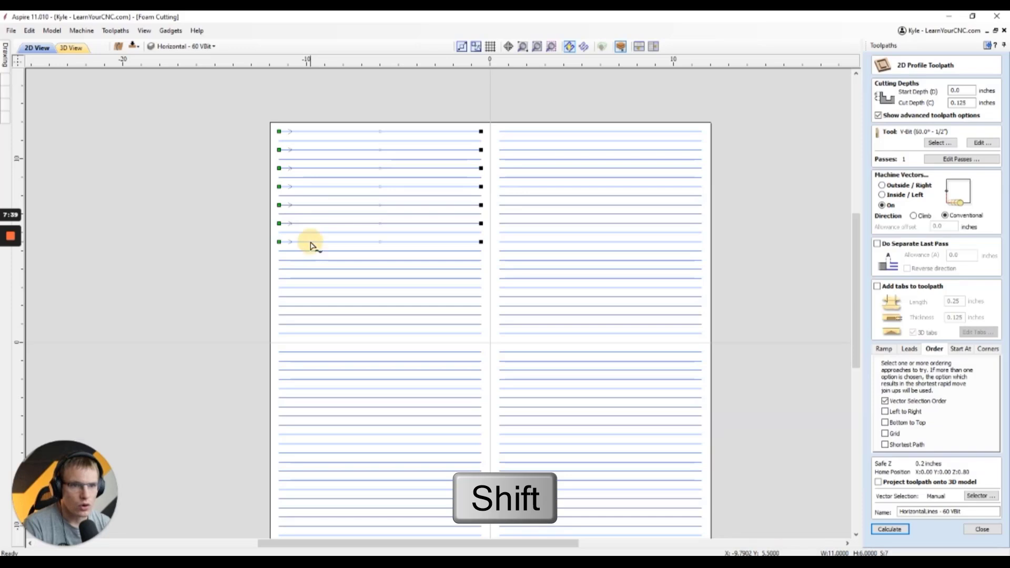
left_click(313, 260, "shift")
left_click(314, 279, "shift")
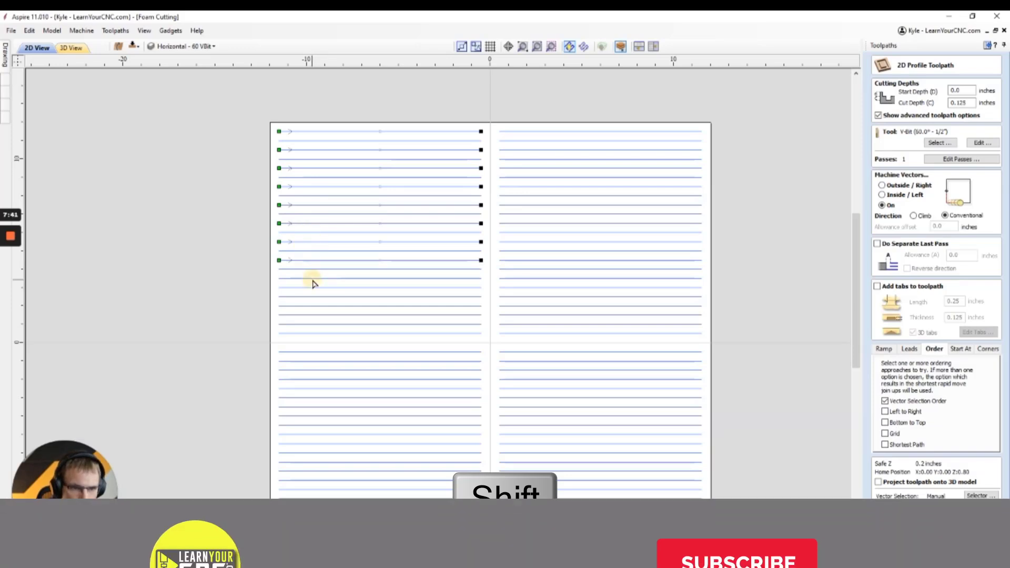
left_click(311, 297, "shift")
left_click(298, 316, "shift")
left_click(314, 333, "shift")
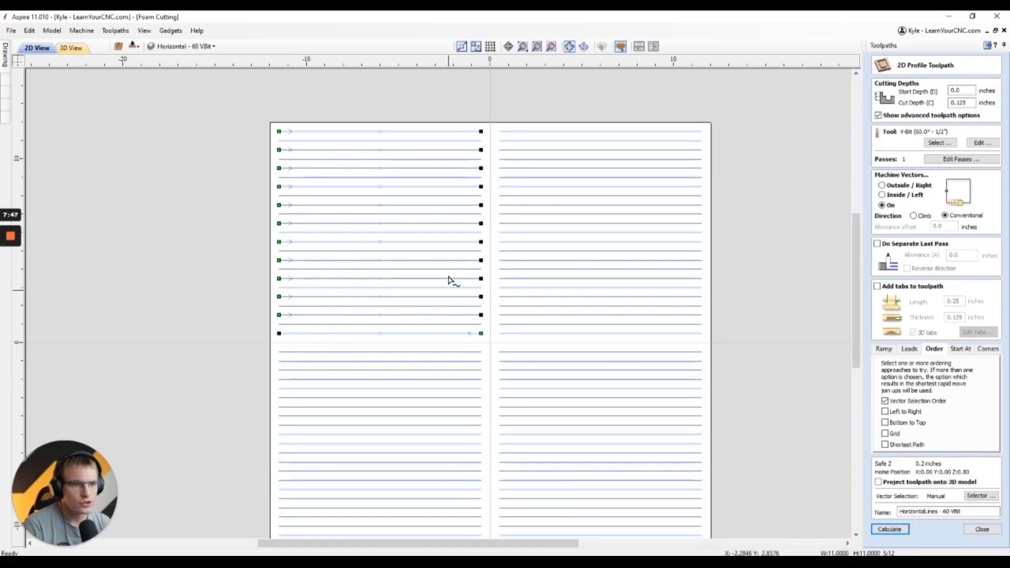
scroll(357, 194, "down", 1)
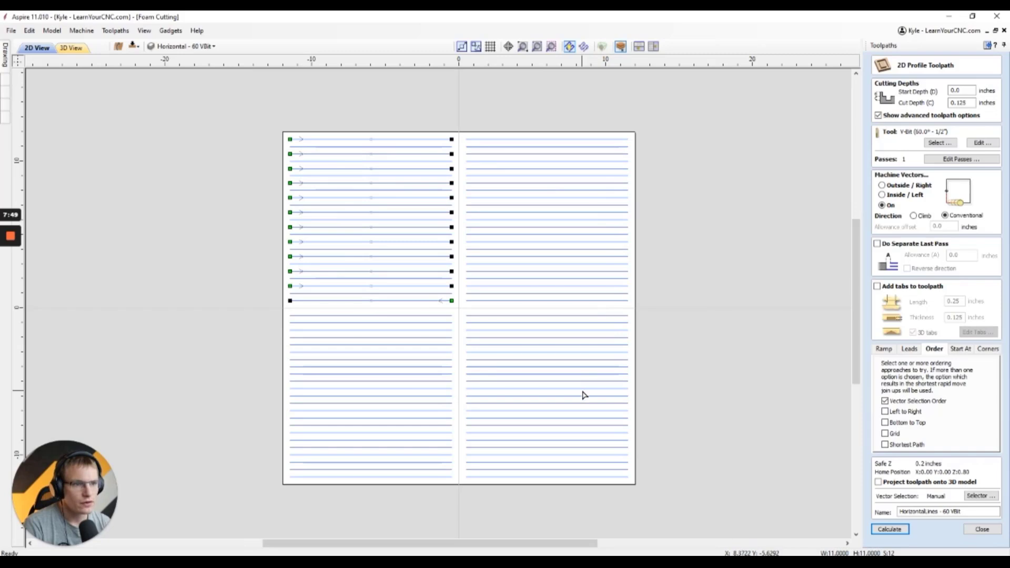
scroll(346, 134, "up", 1)
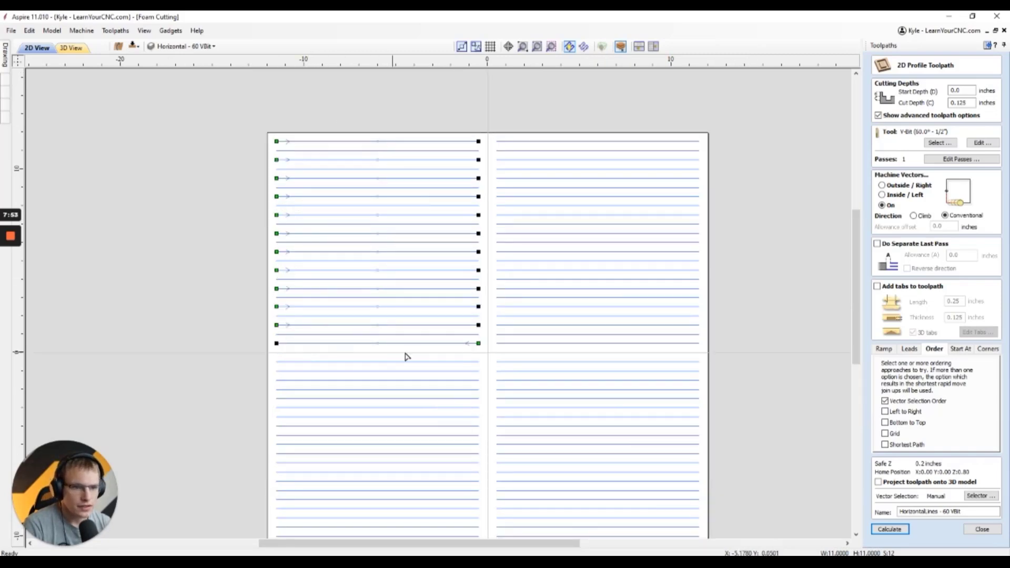
left_click(325, 344, "shift")
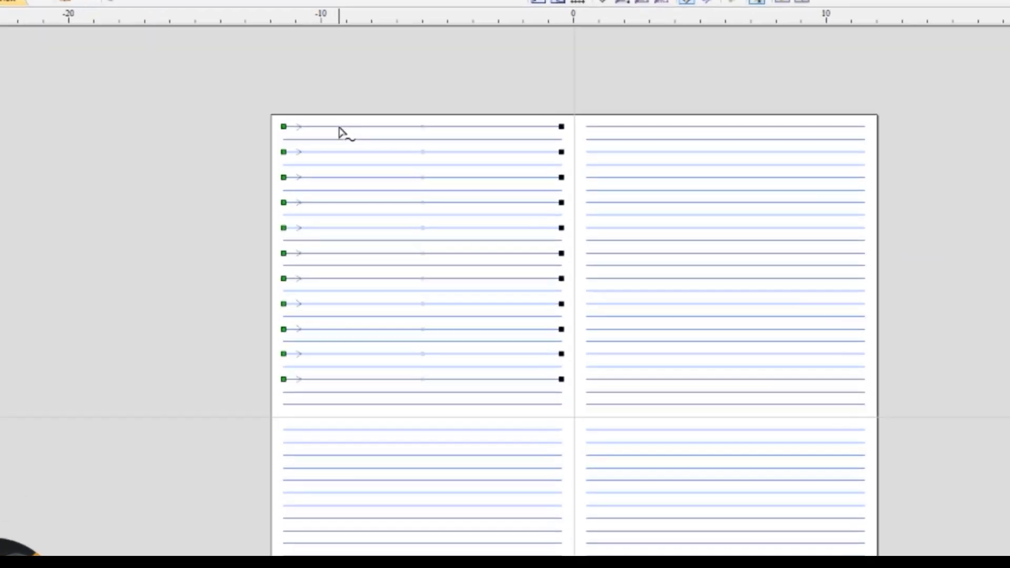
right_click(317, 142)
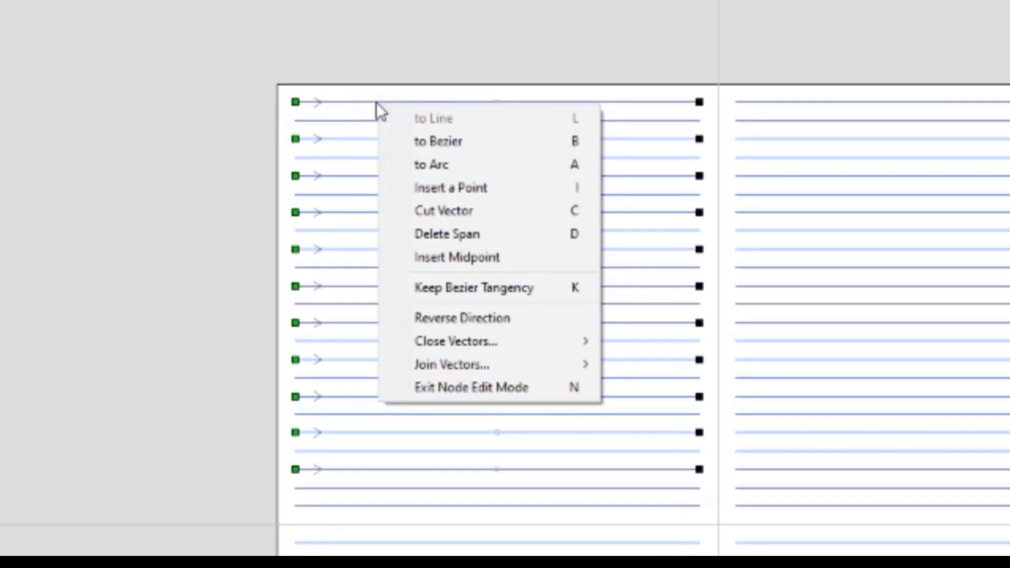
left_click(487, 318)
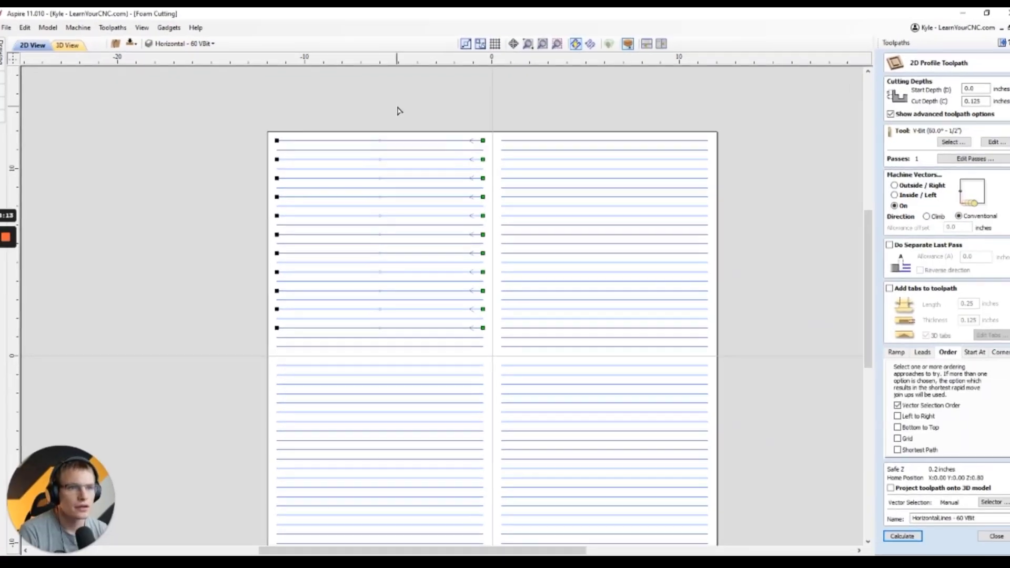
left_click(465, 128)
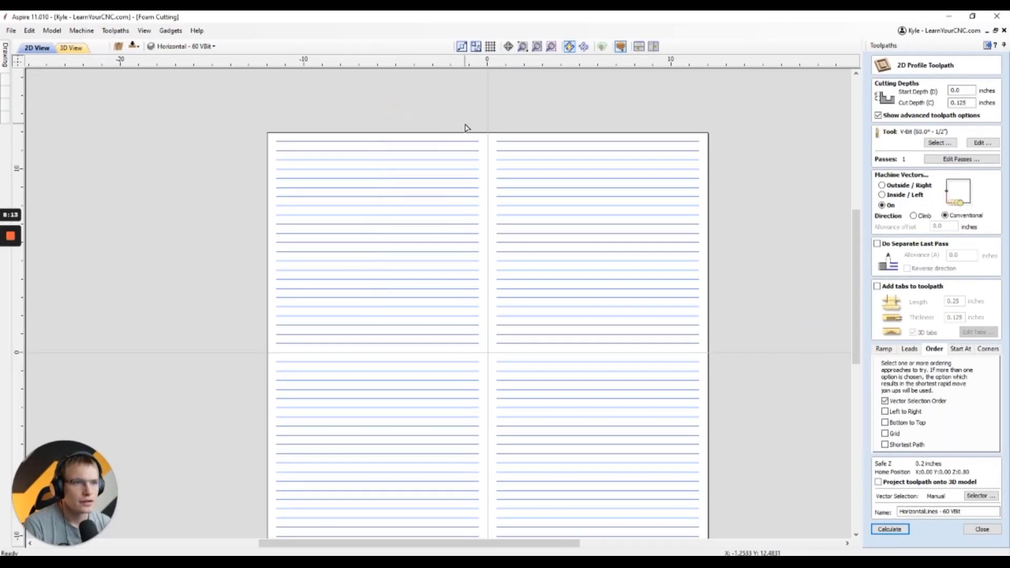
Step: Check the start points and directions of the horizontal lines in the upper-left section and across the whole sheet
left_click_drag(489, 129, 252, 355)
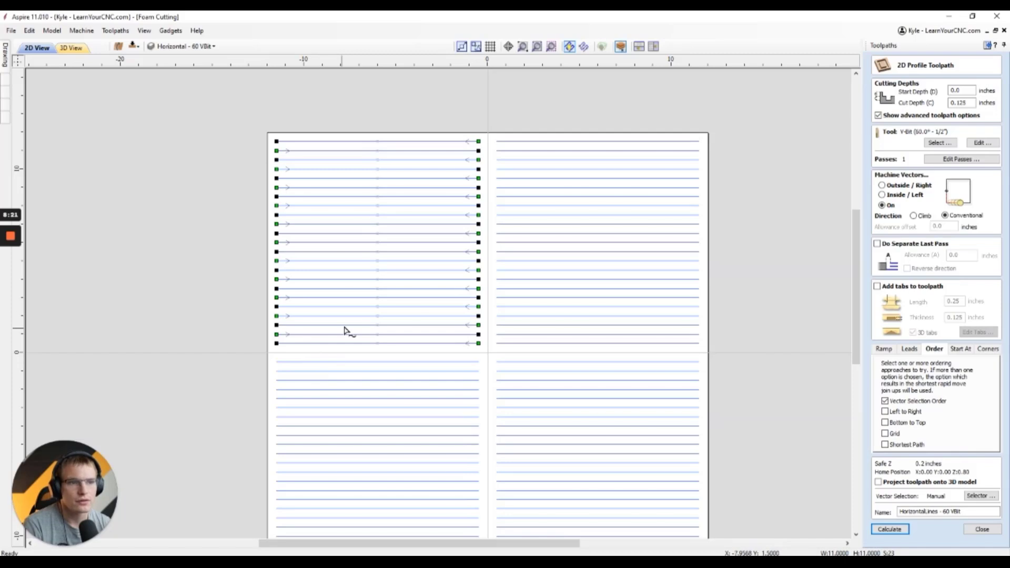
scroll(425, 79, "down", 1)
left_click_drag(672, 98, 254, 509)
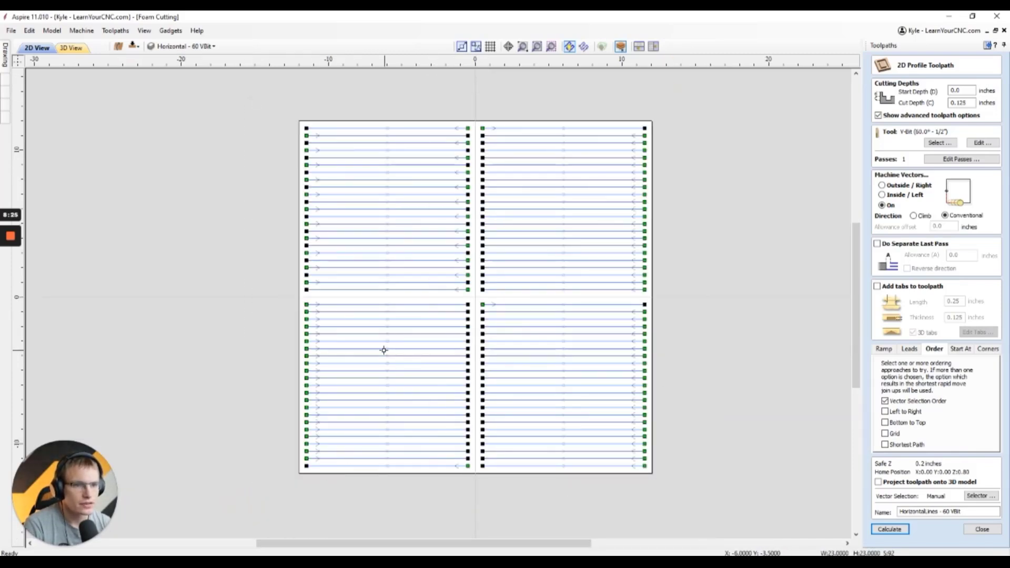
scroll(377, 374, "up", 1)
scroll(277, 370, "down", 1)
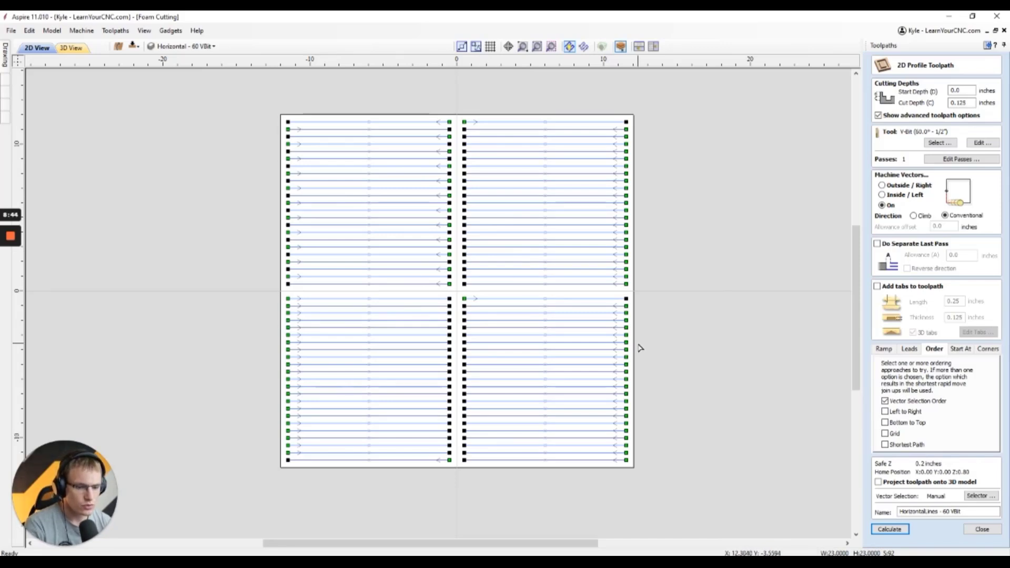
Step: Delete the horizontal lines in the upper-right, lower-right and lower-left sections, keeping only the upper-left section
left_click(715, 248)
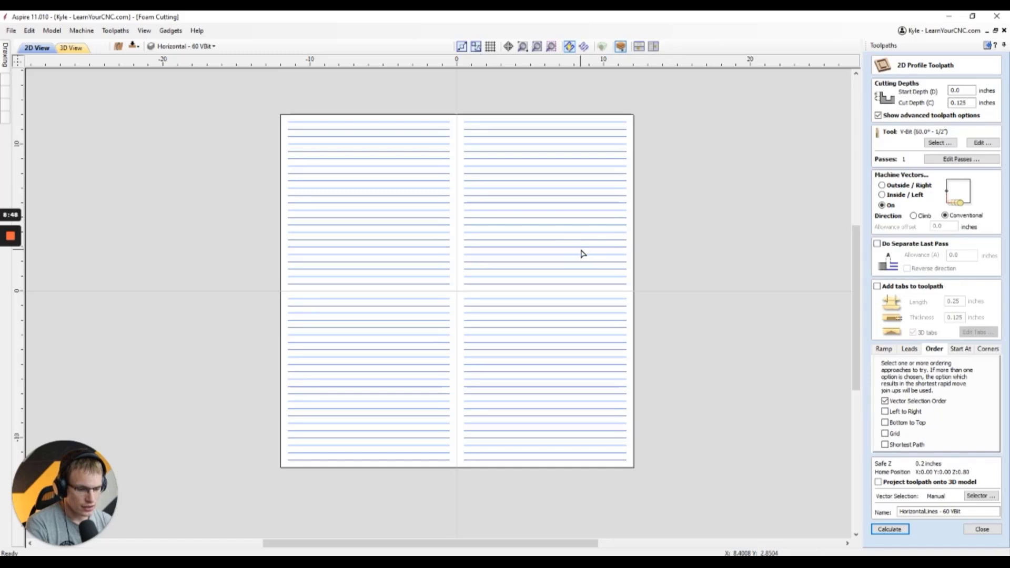
left_click_drag(654, 110, 456, 489)
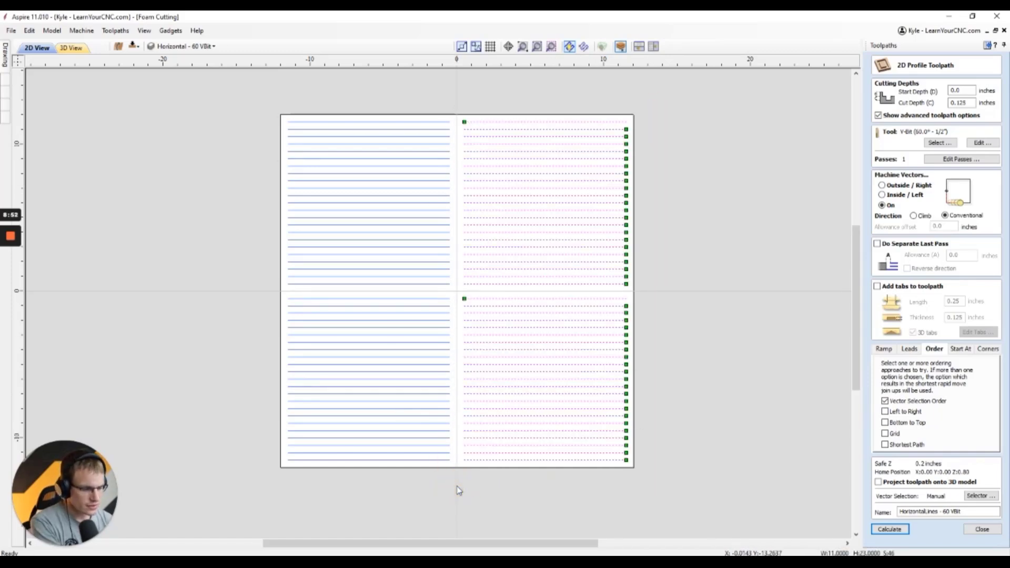
key("Delete")
left_click_drag(457, 293, 235, 488)
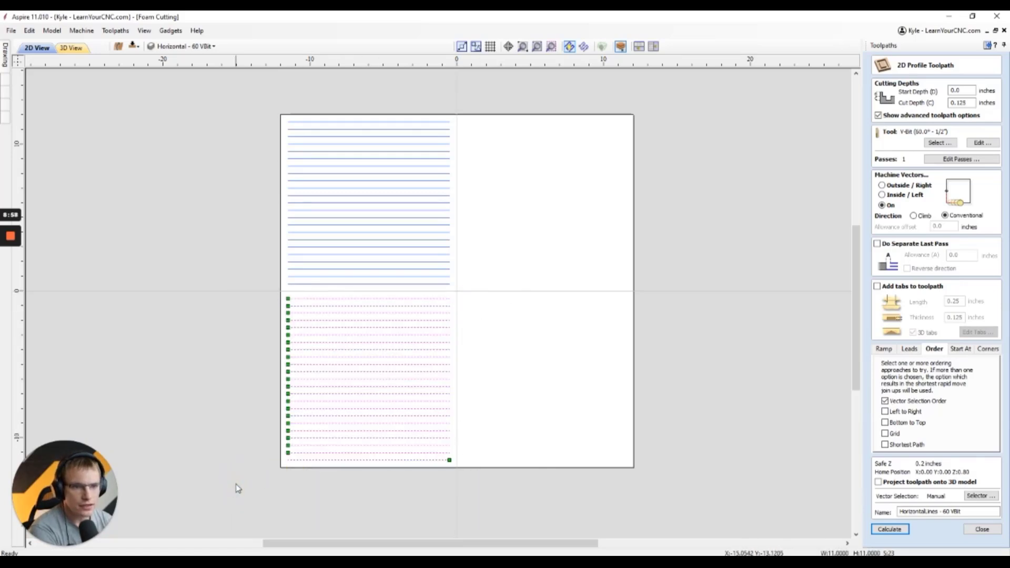
key("Delete")
Step: Mirror a copy of the upper-left lines horizontally to the upper right, and mirror copies of both upper sections vertically into the lower half
left_click_drag(475, 100, 260, 310)
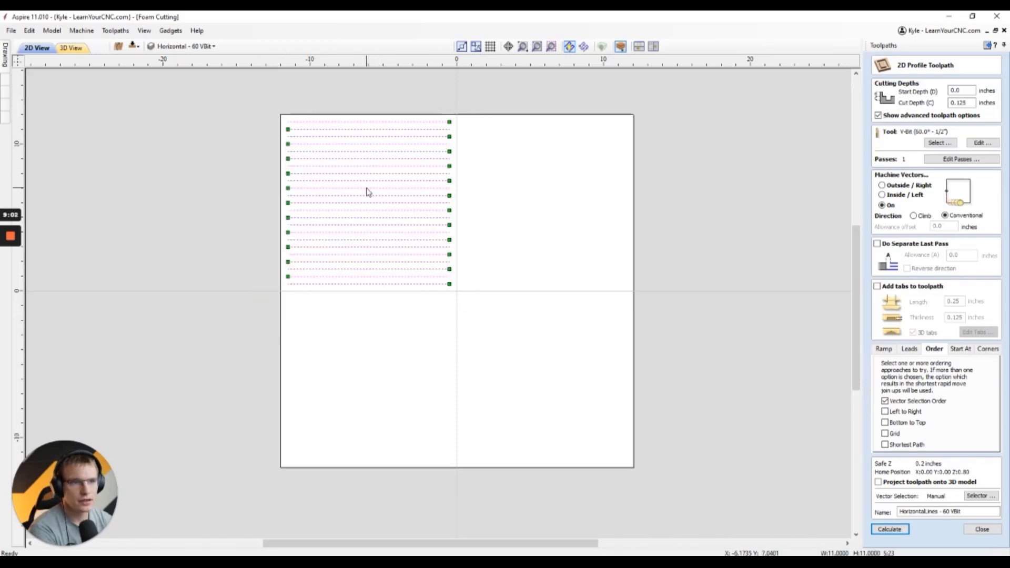
key("ctrl+shift+h")
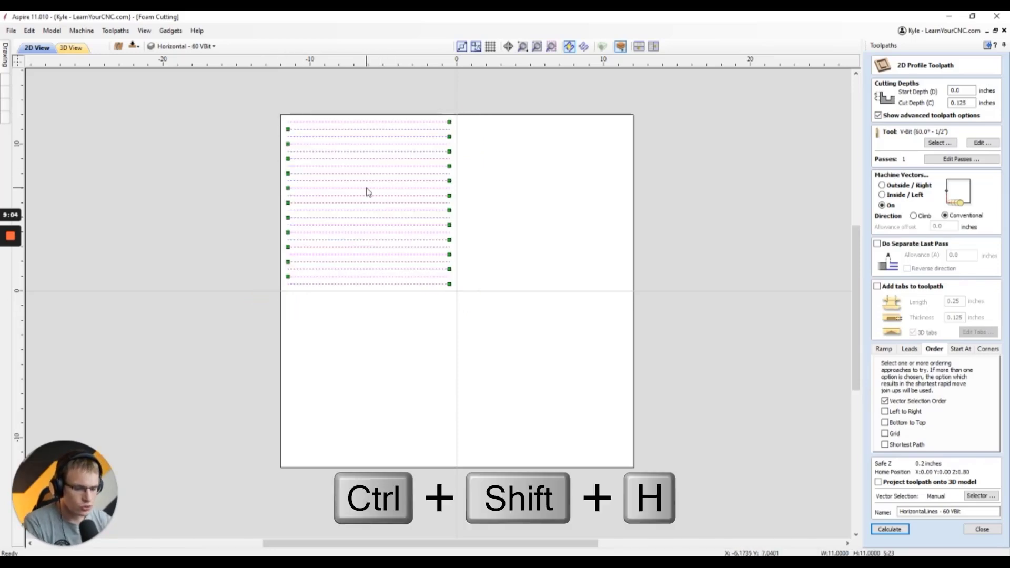
key("ctrl+shift+h")
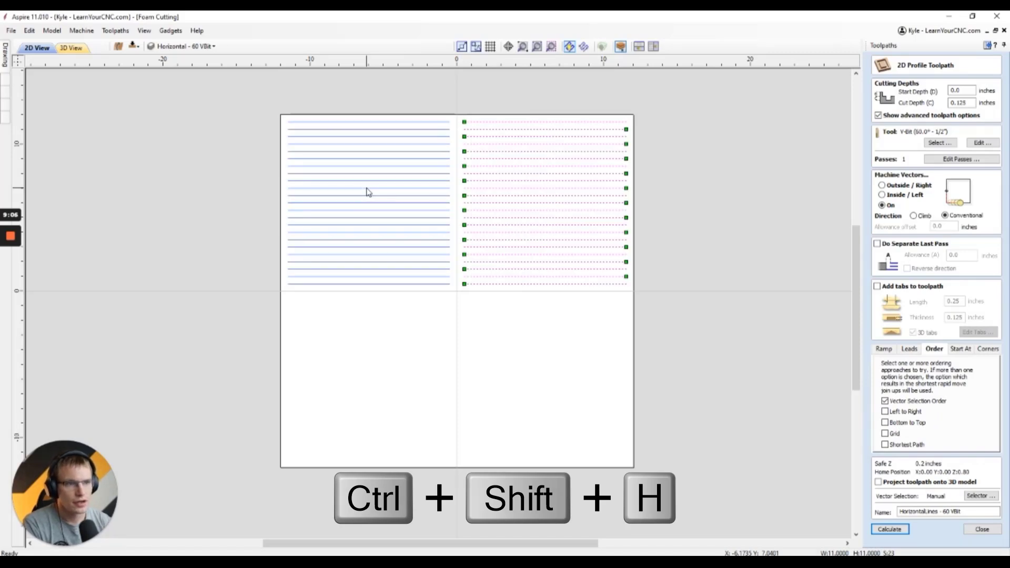
left_click_drag(684, 87, 222, 314)
key("ctrl+shift+v")
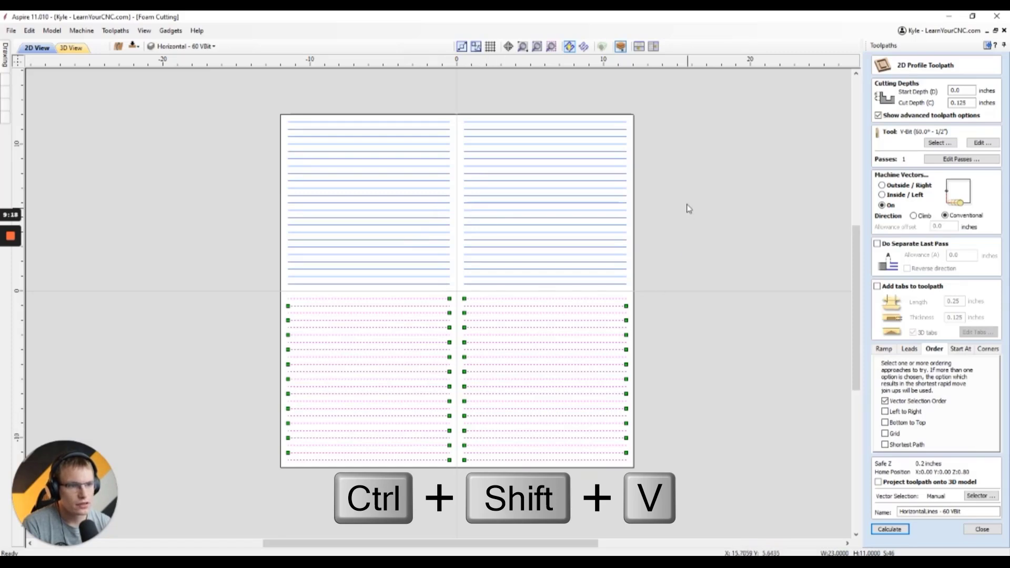
Step: Reverse the direction of all horizontal lines in the two lower sections so that alternation continues from the upper sections
left_click_drag(689, 109, 199, 495)
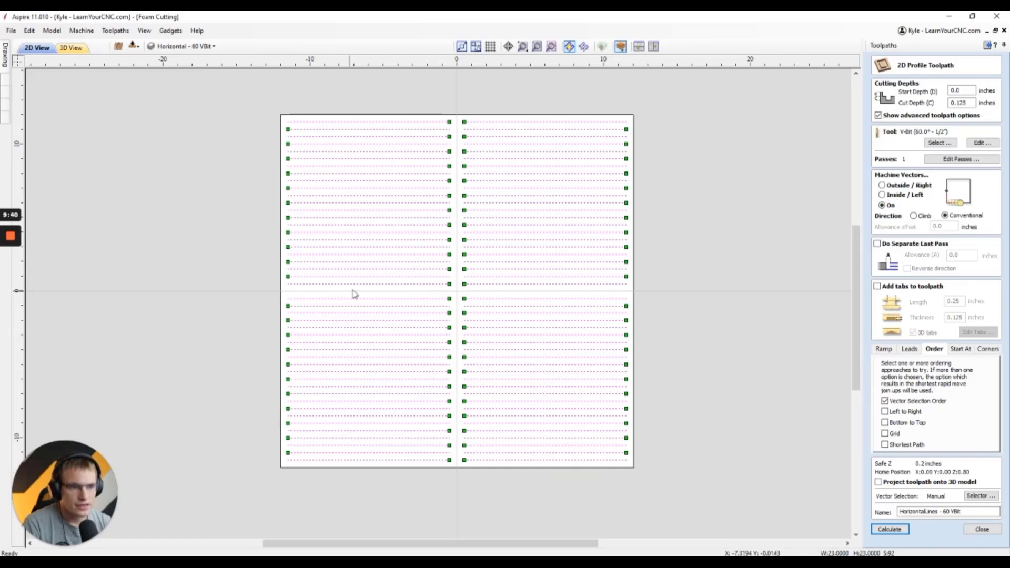
scroll(415, 304, "up", 2)
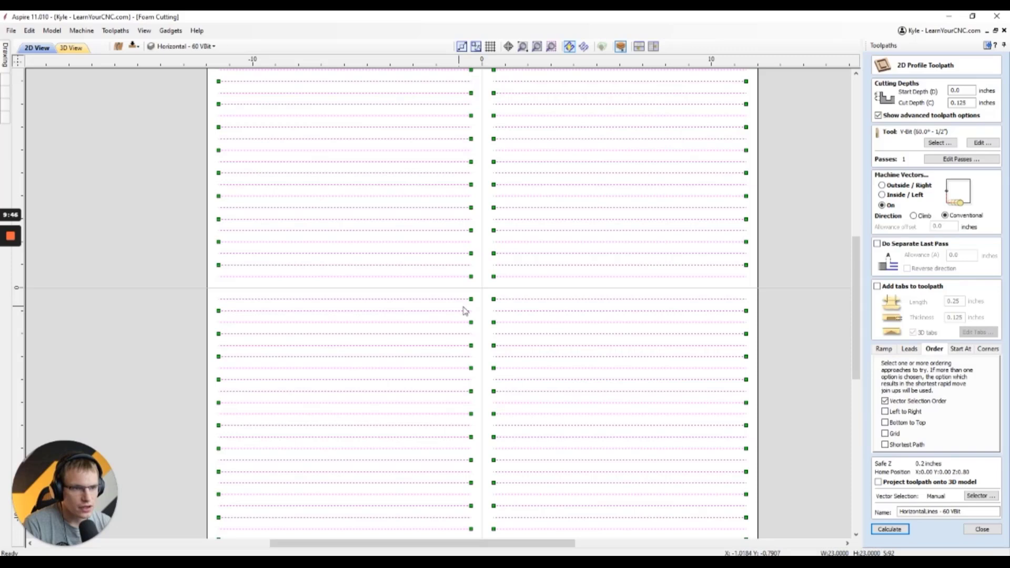
scroll(430, 311, "down", 2)
left_click(665, 290)
mouse_move(663, 272)
left_mouse_down()
mouse_move(234, 444)
mouse_move(239, 459)
left_mouse_up()
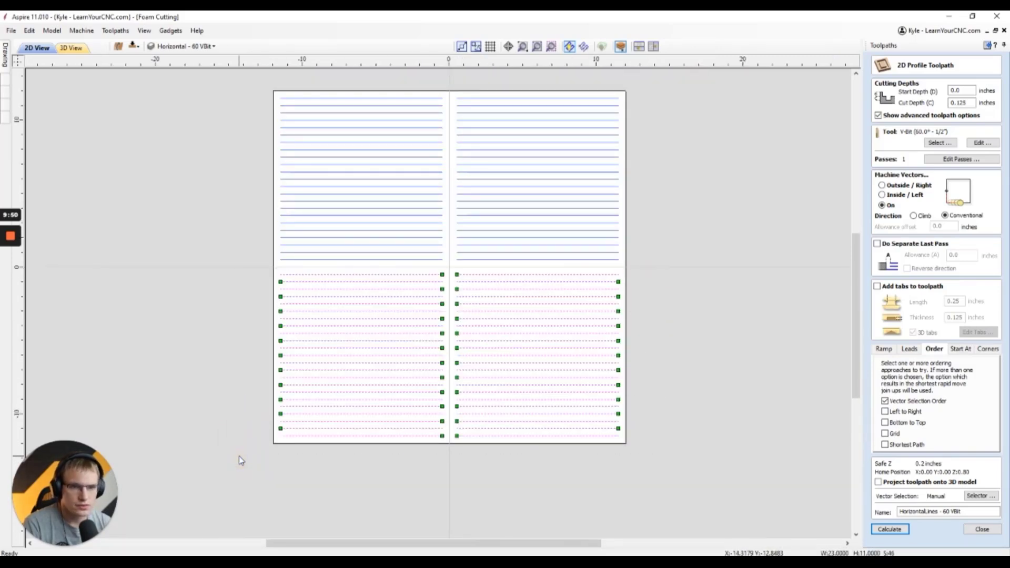
key("n")
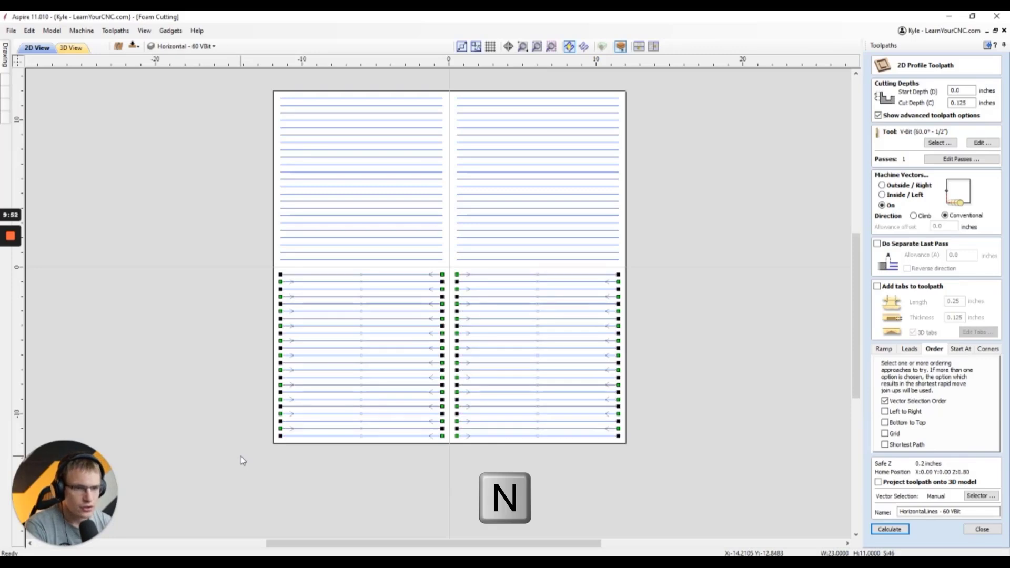
right_click(336, 293)
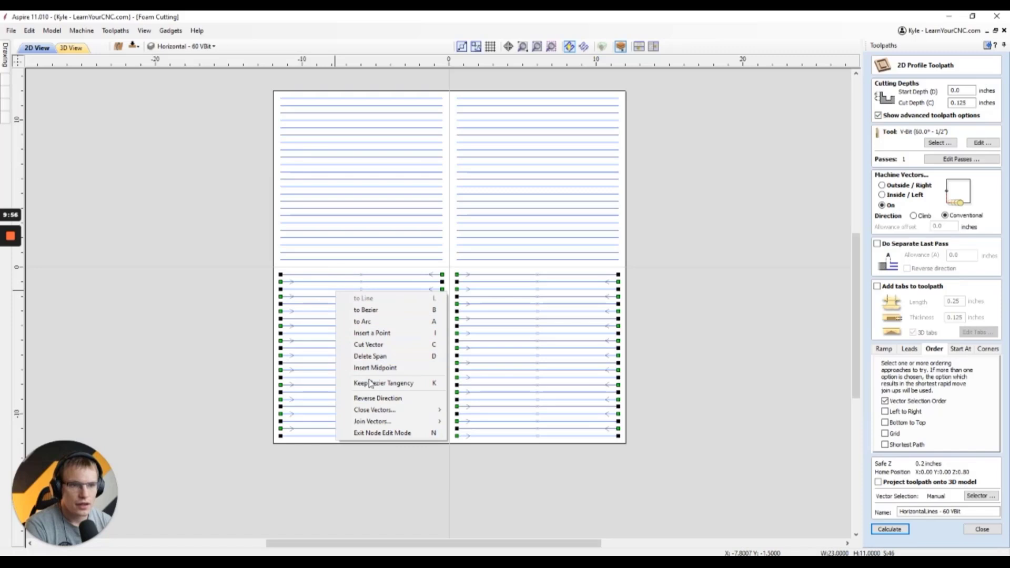
left_click(370, 398)
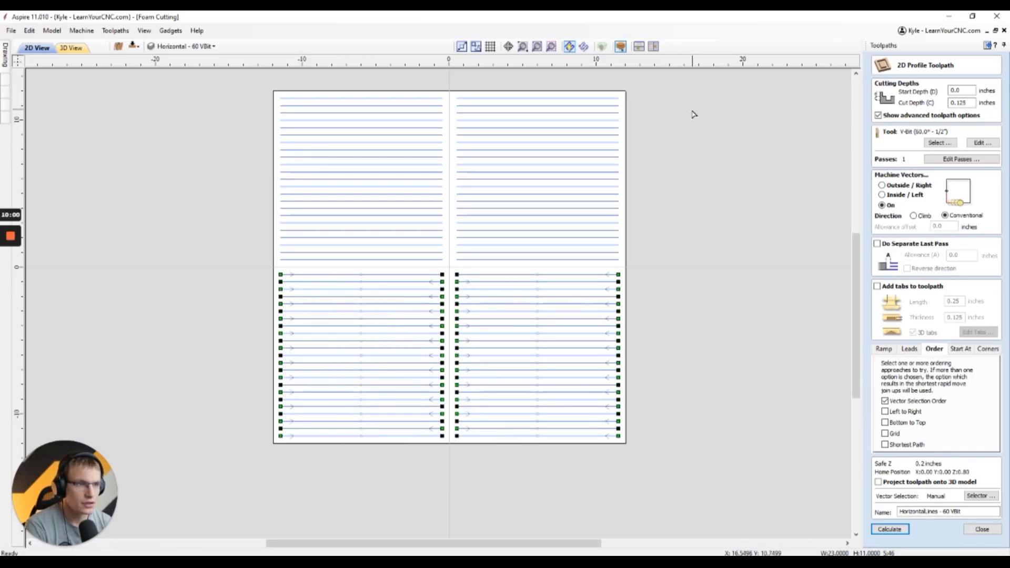
key("n")
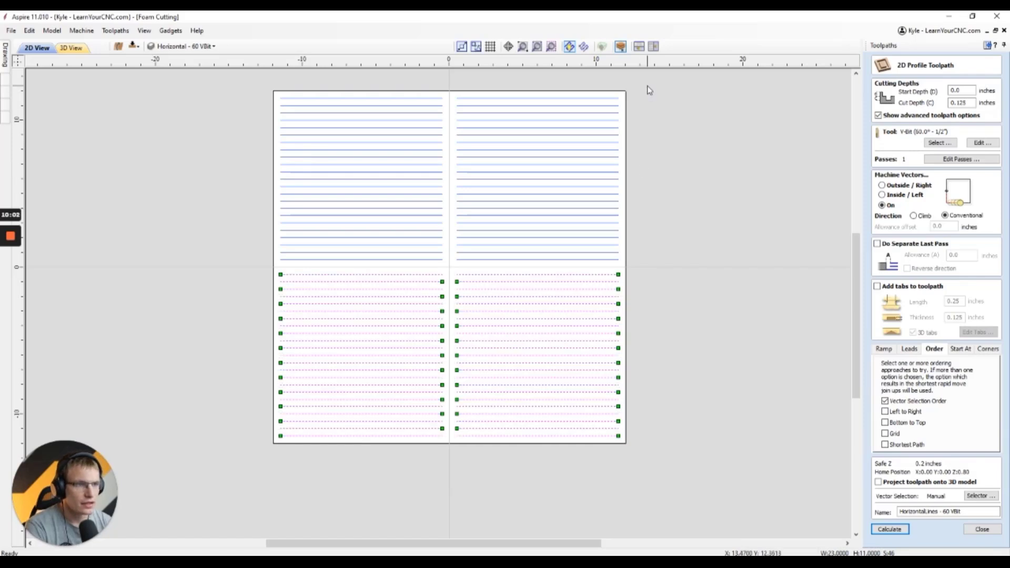
Step: Check the alternating start points of all lines on the sheet and review the toolpath's start point and ordering settings
key("ctrl+a")
scroll(334, 322, "up", 1)
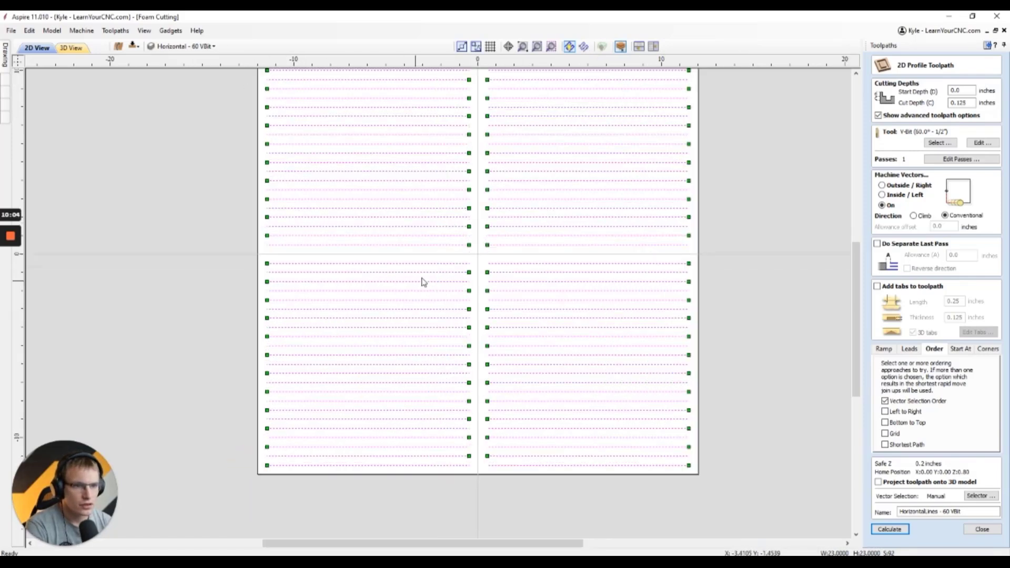
scroll(467, 249, "up", 1)
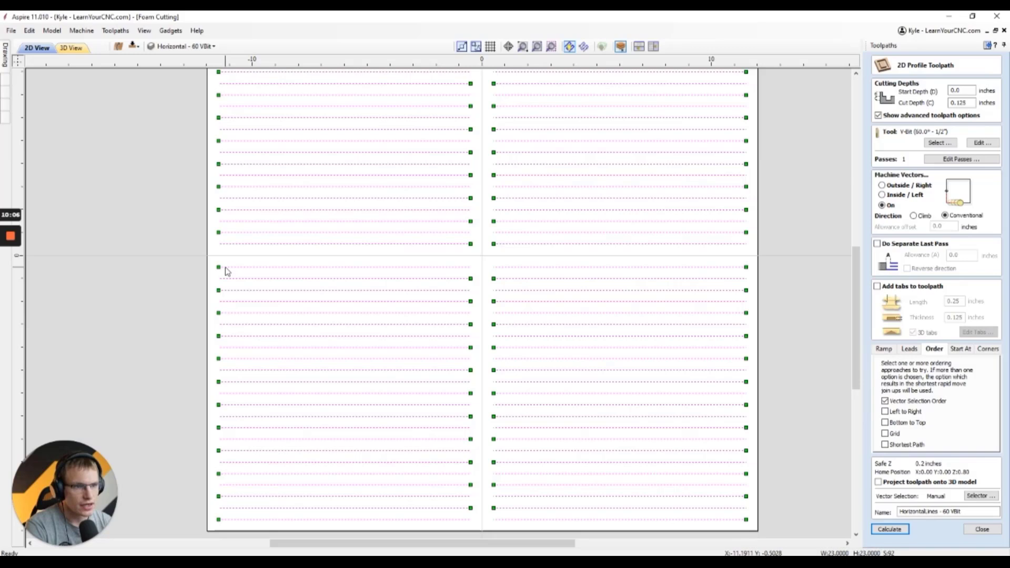
scroll(227, 271, "down", 2)
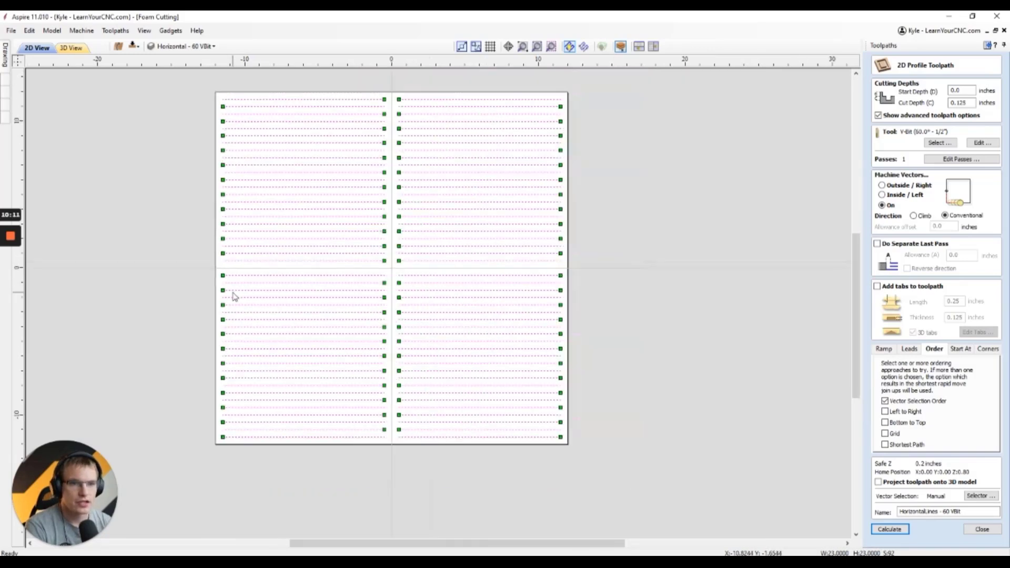
middle_click_drag(384, 332, 424, 368)
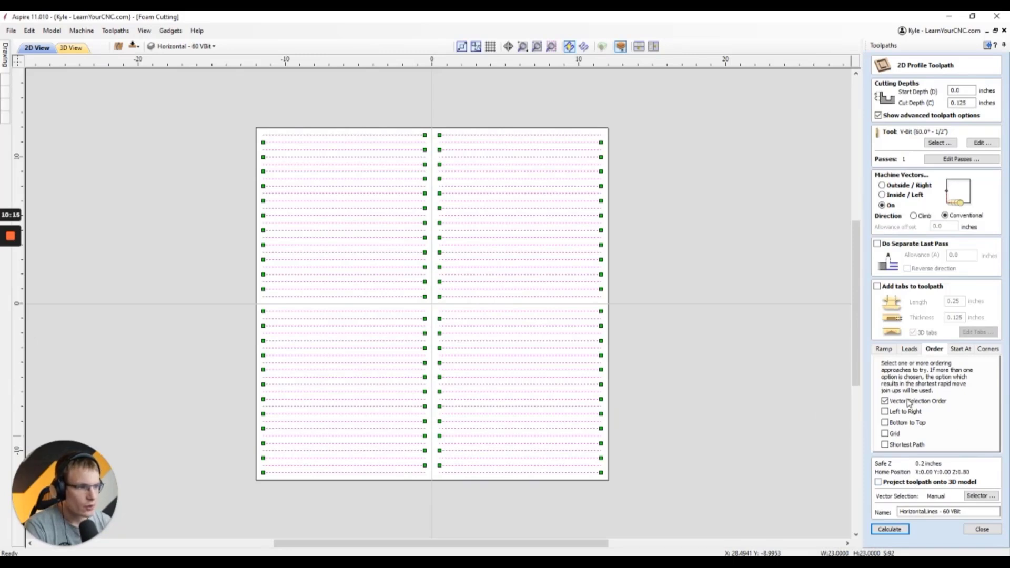
left_click(961, 349)
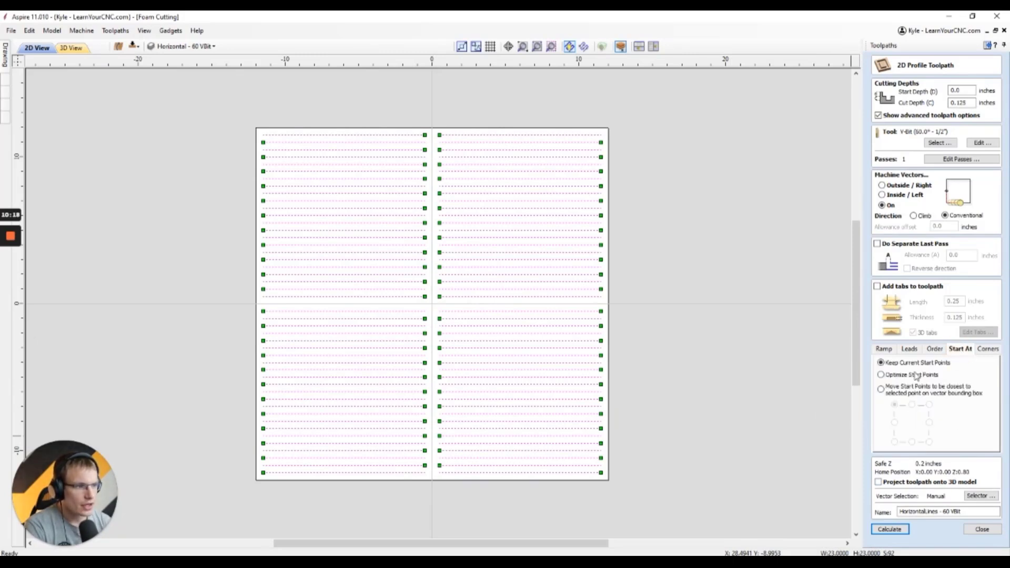
left_click(937, 351)
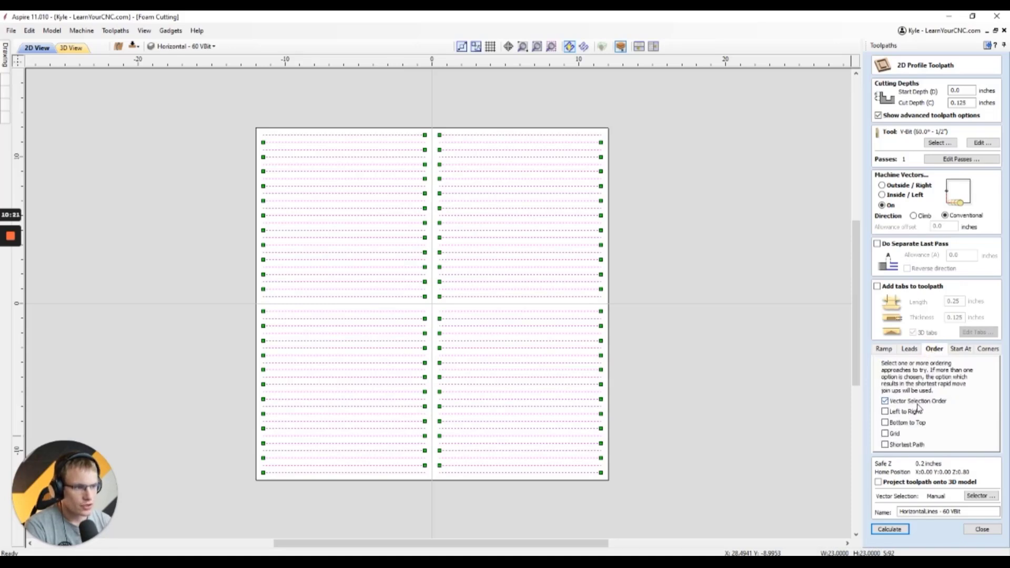
Step: Clear the selection and select the upper-left section's horizontal lines one by one from the top line to the bottom line
left_click(699, 210)
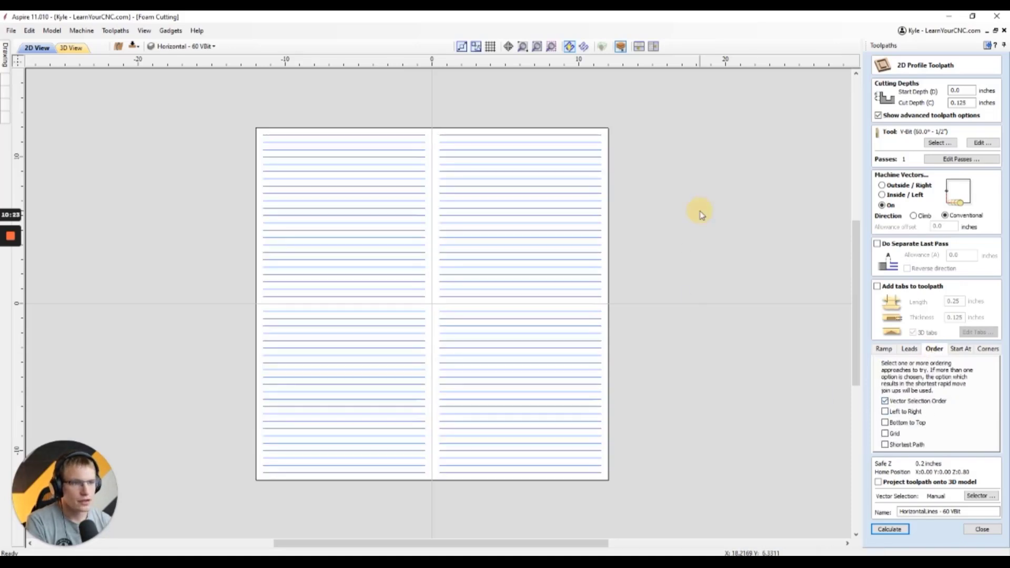
left_click(324, 135)
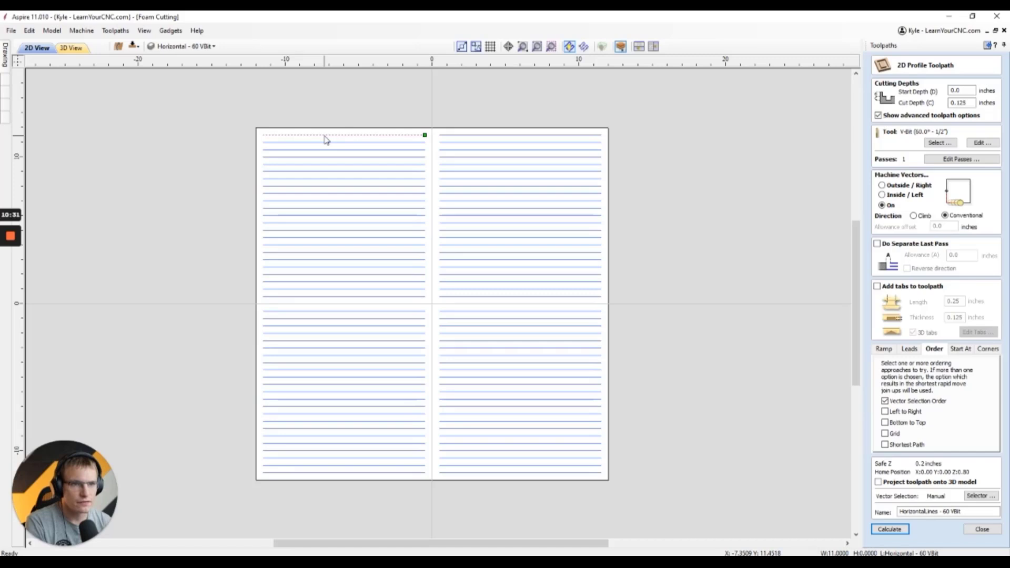
left_click(324, 144, "shift")
left_click(324, 150, "shift")
left_click(327, 157, "shift")
left_click(328, 165, "shift")
left_click(329, 172, "shift")
left_click(329, 179, "shift")
left_click(330, 186, "shift")
left_click(331, 193, "shift")
left_click(333, 199, "shift")
left_click(334, 207, "shift")
left_click(332, 215, "shift")
left_click(331, 222, "shift")
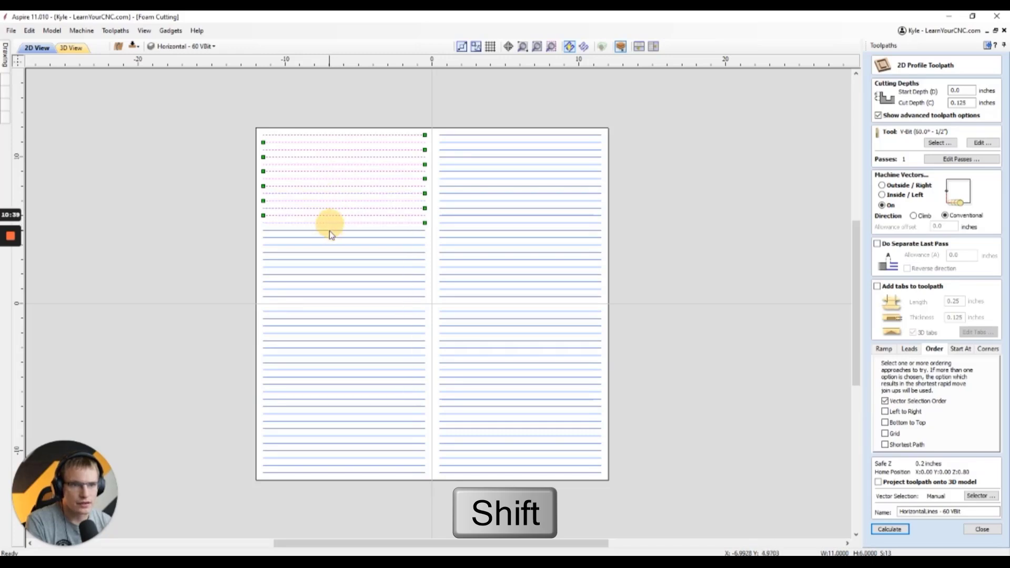
left_click(330, 230, "shift")
left_click(330, 238, "shift")
left_click(330, 253, "shift")
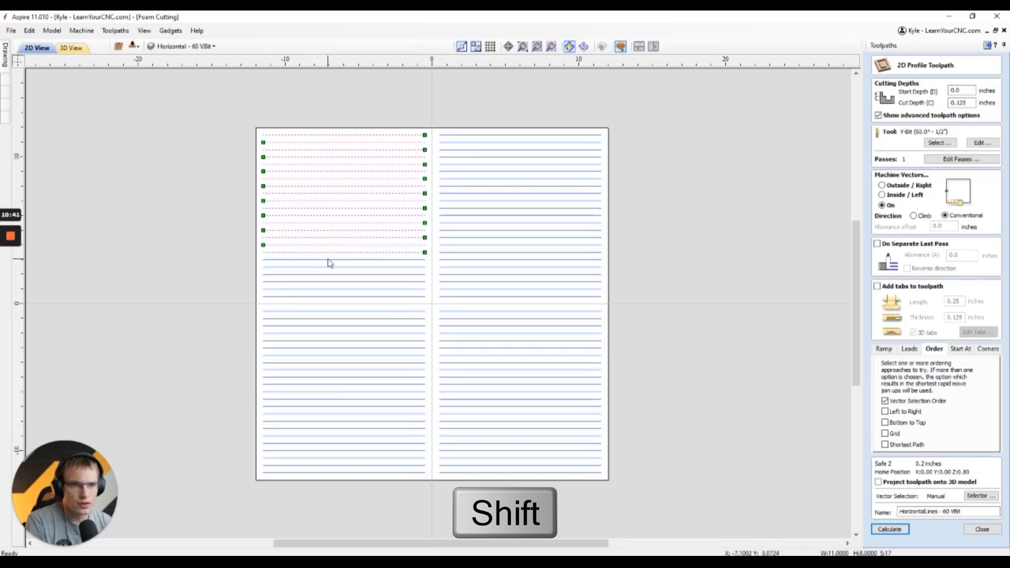
left_click(328, 267, "shift")
left_click(327, 275, "shift")
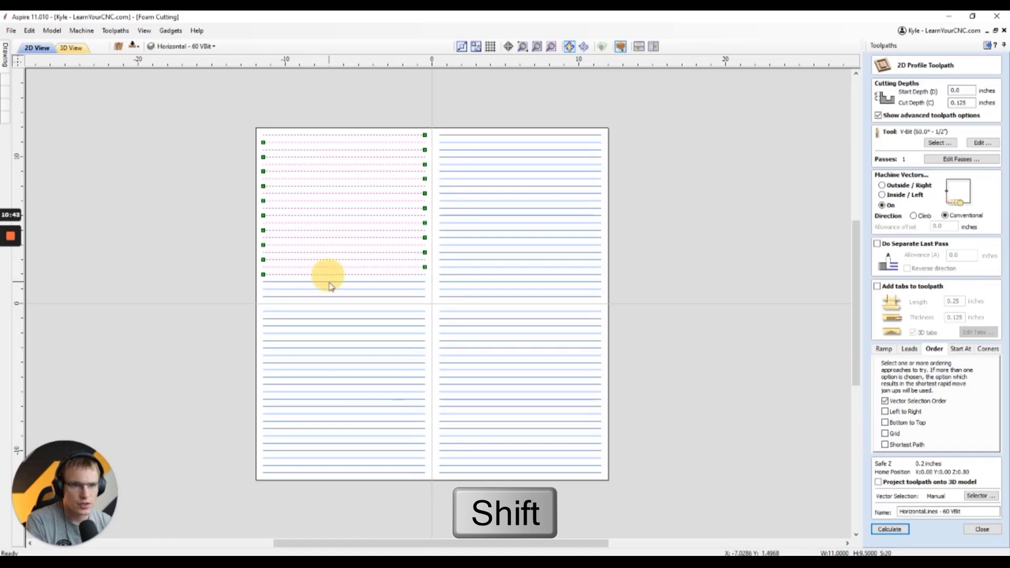
left_click(329, 283, "shift")
left_click(331, 289, "shift")
left_click(330, 297, "shift")
Step: Add the lower-left section's horizontal lines to the selection one by one, from its top line to its bottom line
left_click(331, 311, "shift")
left_click(329, 318, "shift")
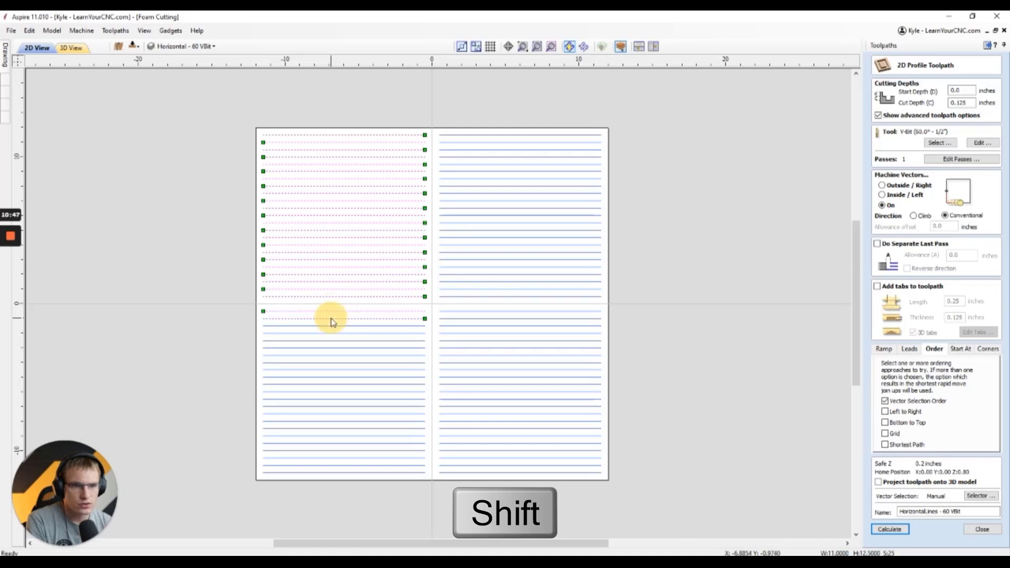
left_click(334, 326, "shift")
left_click(336, 340, "shift")
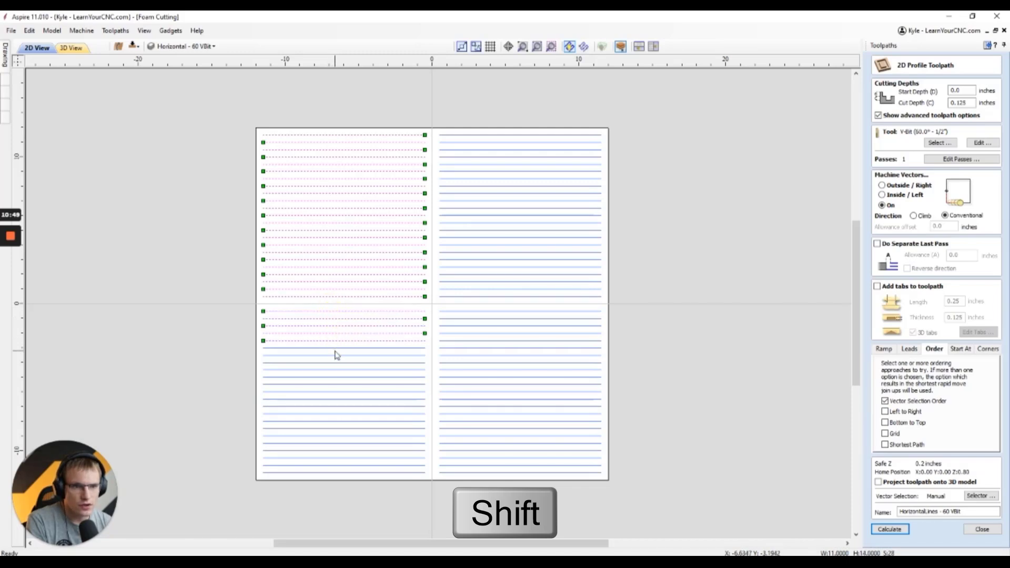
left_click(338, 348, "shift")
left_click(340, 355, "shift")
left_click(339, 363, "shift")
left_click(340, 371, "shift")
left_click(342, 377, "shift")
left_click(346, 385, "shift")
left_click(347, 392, "shift")
left_click(349, 399, "shift")
left_click(350, 407, "shift")
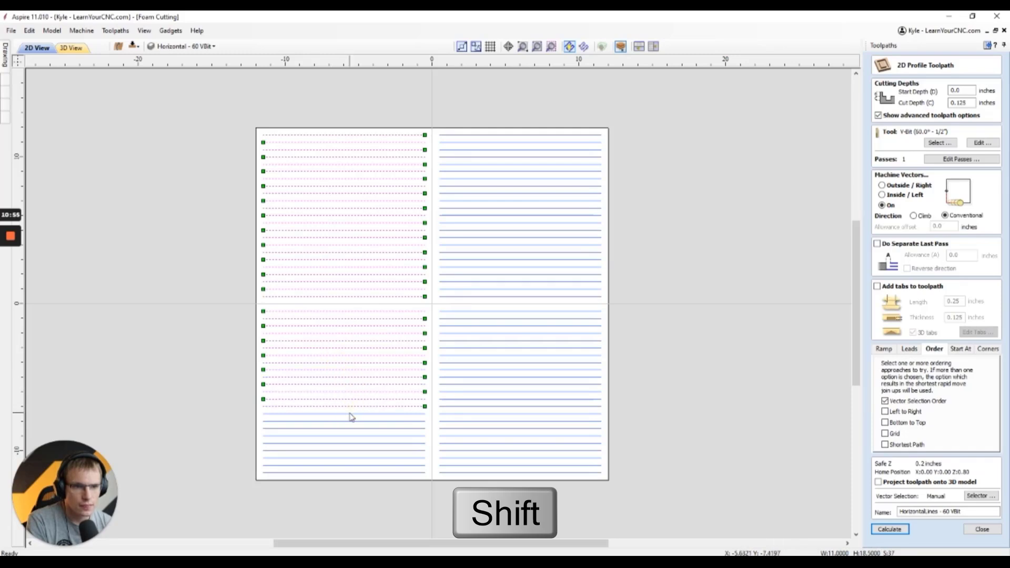
left_click(351, 421, "shift")
left_click(352, 429, "shift")
left_click(352, 436, "shift")
left_click(351, 443, "shift")
left_click(351, 450, "shift")
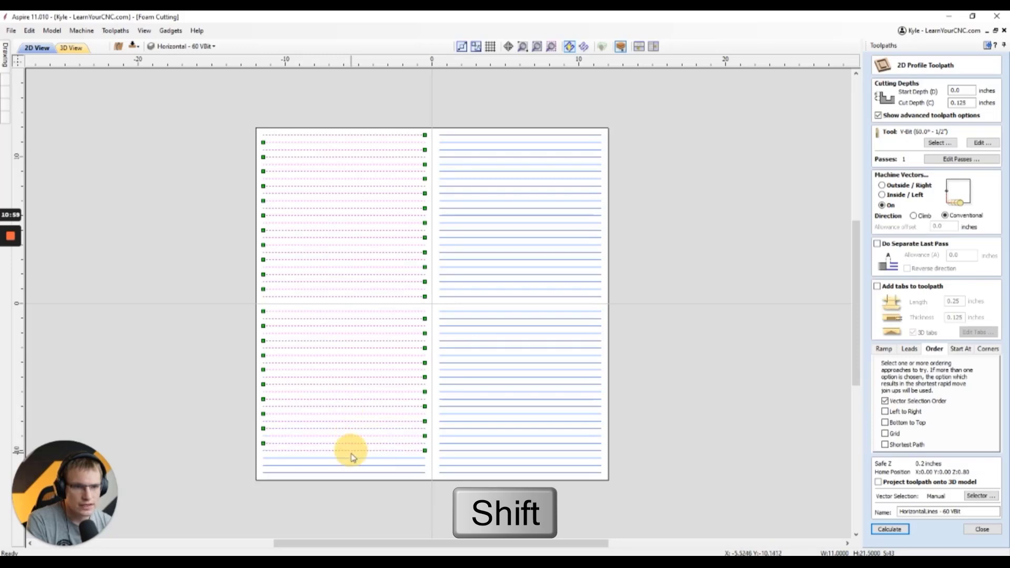
left_click(350, 458, "shift")
left_click(348, 465, "shift")
left_click(349, 472, "shift")
Step: Add the upper-right section's horizontal lines to the selection one by one, from its top line to its bottom line
left_click(500, 136, "shift")
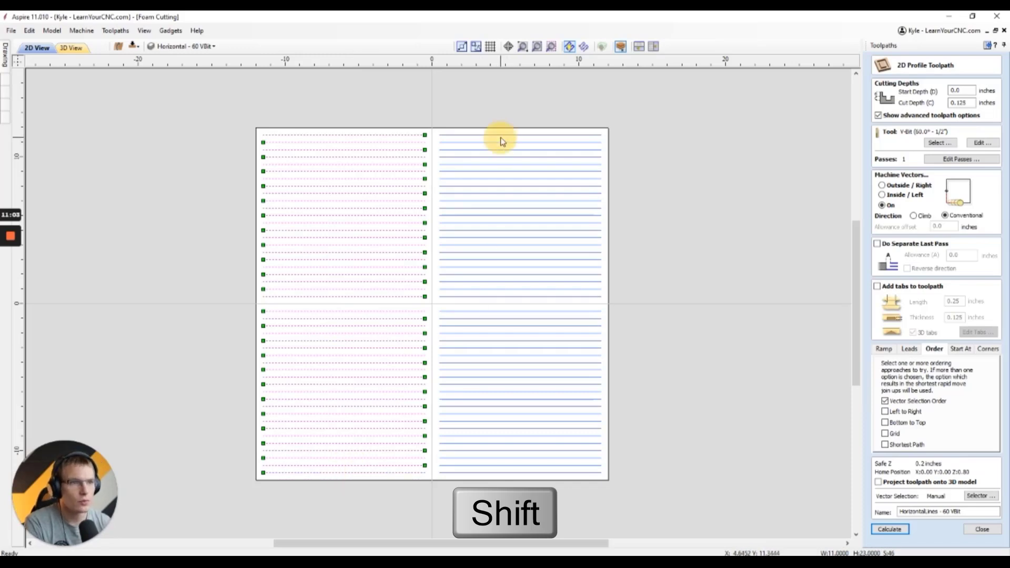
left_click(499, 142, "shift")
left_click(499, 150, "shift")
left_click(499, 157, "shift")
left_click(498, 164, "shift")
left_click(499, 172, "shift")
left_click(500, 179, "shift")
left_click(500, 186, "shift")
left_click(500, 194, "shift")
left_click(500, 201, "shift")
left_click(500, 208, "shift")
left_click(500, 216, "shift")
left_click(500, 223, "shift")
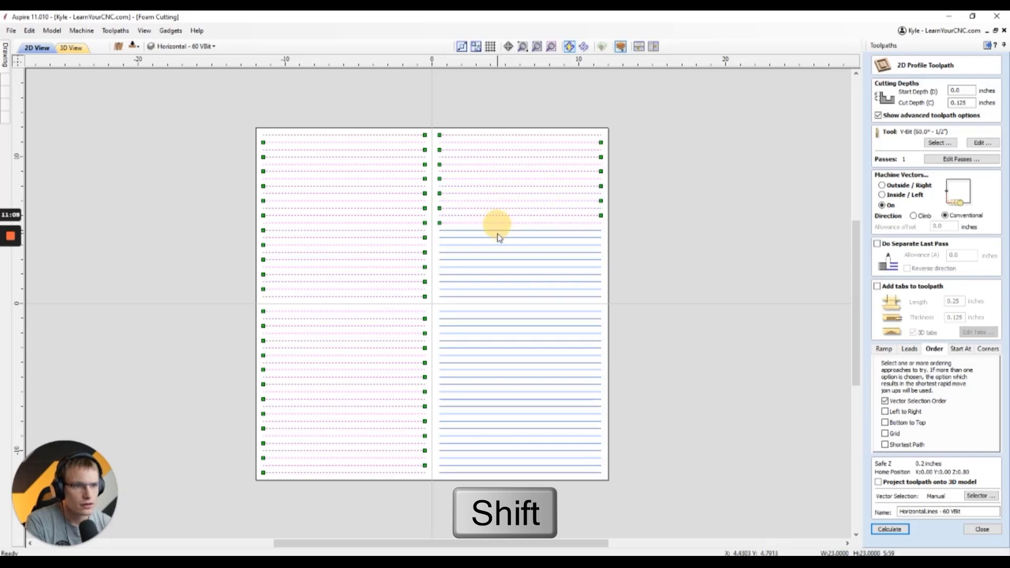
left_click(498, 230, "shift")
left_click(499, 238, "shift")
left_click(498, 245, "shift")
left_click(496, 253, "shift")
left_click(497, 260, "shift")
left_click(498, 267, "shift")
left_click(498, 275, "shift")
left_click(496, 282, "shift")
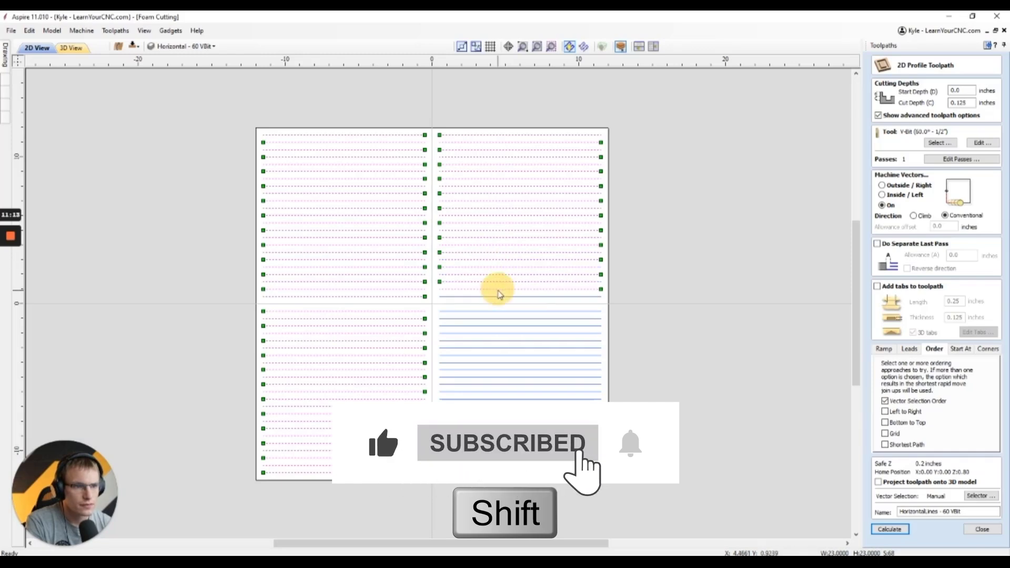
left_click(497, 289, "shift")
left_click(497, 296, "shift")
Step: Add the lower-right section's horizontal lines to the selection one by one, from its top line to its bottom line
left_click(497, 312, "shift")
left_click(500, 319, "shift")
left_click(504, 326, "shift")
left_click(506, 333, "shift")
left_click(509, 356, "shift")
left_click(507, 363, "shift")
left_click(507, 371, "shift")
left_click(508, 378, "shift")
left_click(507, 385, "shift")
left_click(508, 392, "shift")
left_click(508, 399, "shift")
left_click(506, 415, "shift")
left_click(506, 422, "shift")
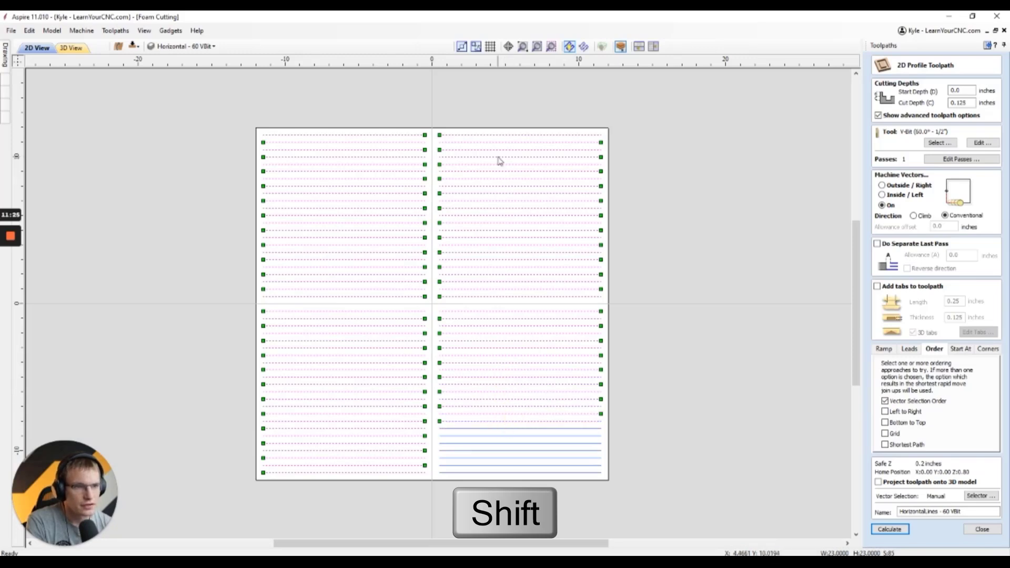
left_click(493, 436, "shift")
left_click(494, 444, "shift")
left_click(495, 451, "shift")
left_click(497, 459, "shift")
left_click(498, 466, "shift")
left_click(498, 473, "shift")
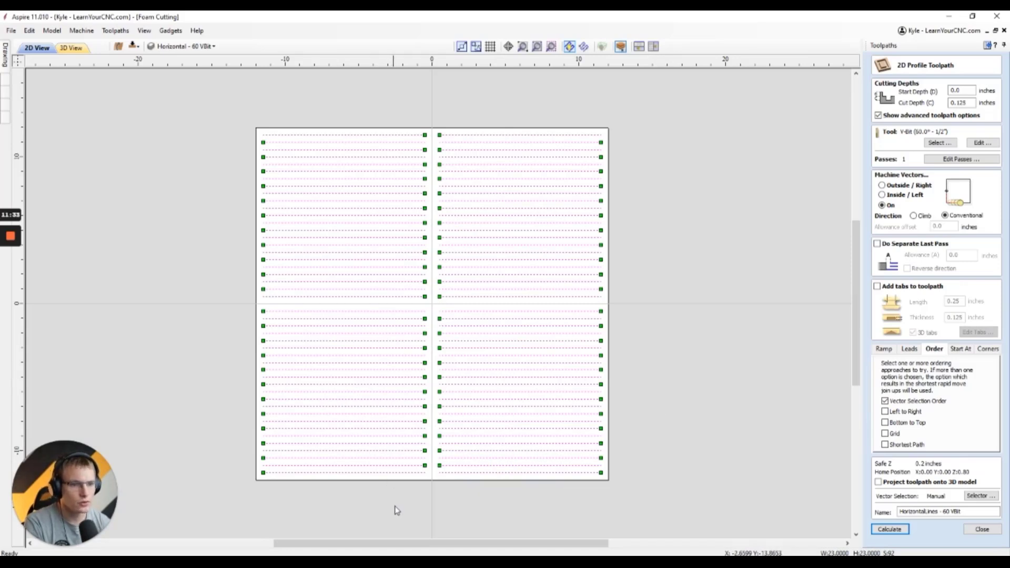
Step: Calculate the HorizontalLines - 60 VBit toolpath, reset the old preview and inspect the rapid moves between the lines
left_click(890, 531)
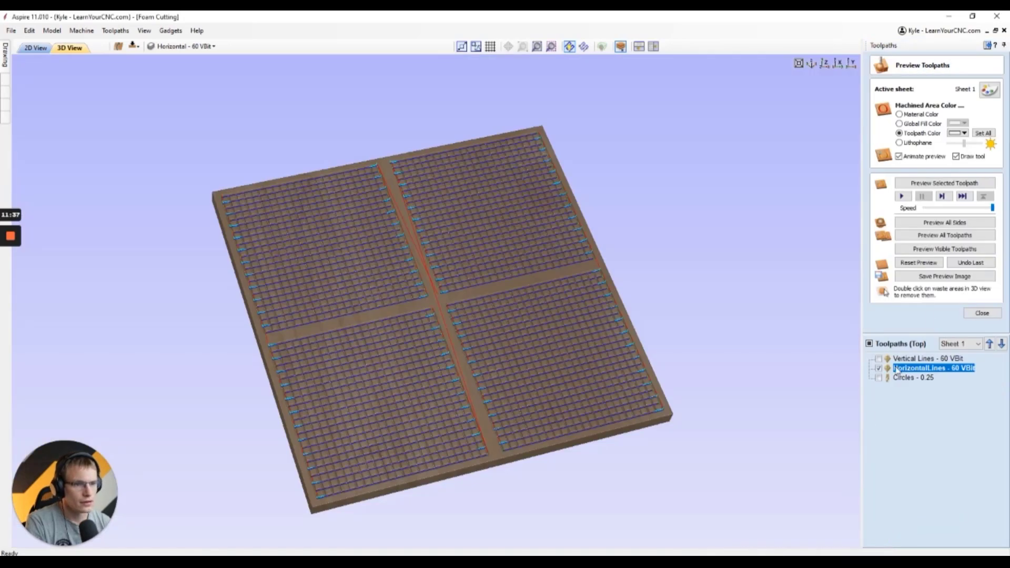
left_click(918, 262)
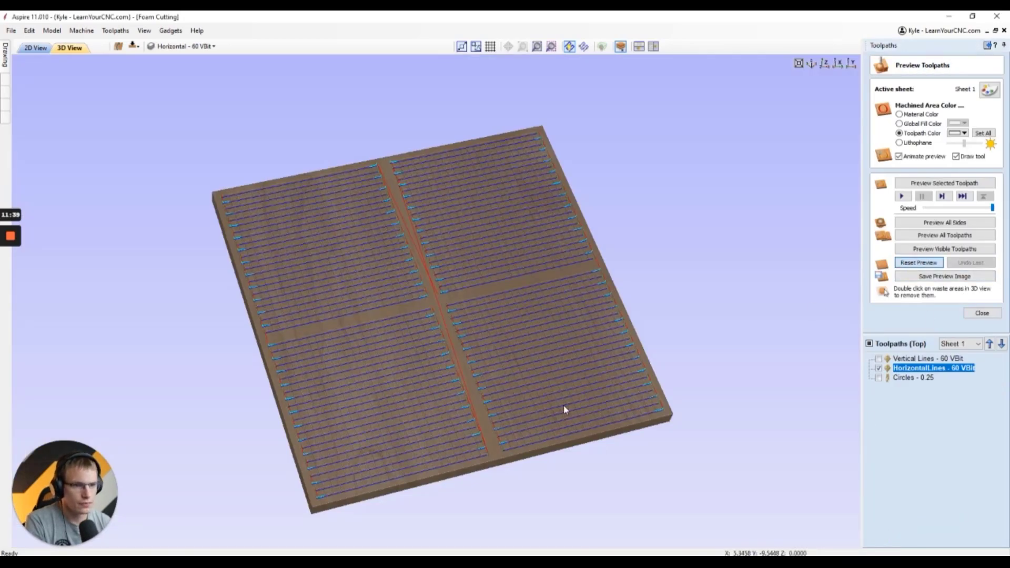
left_click_drag(517, 351, 561, 331)
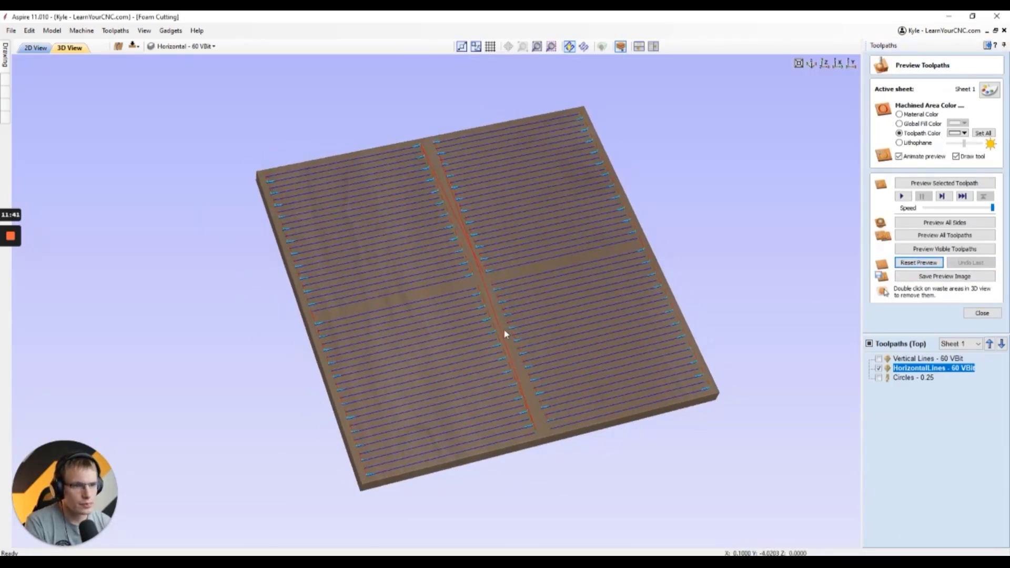
scroll(503, 331, "up", 3)
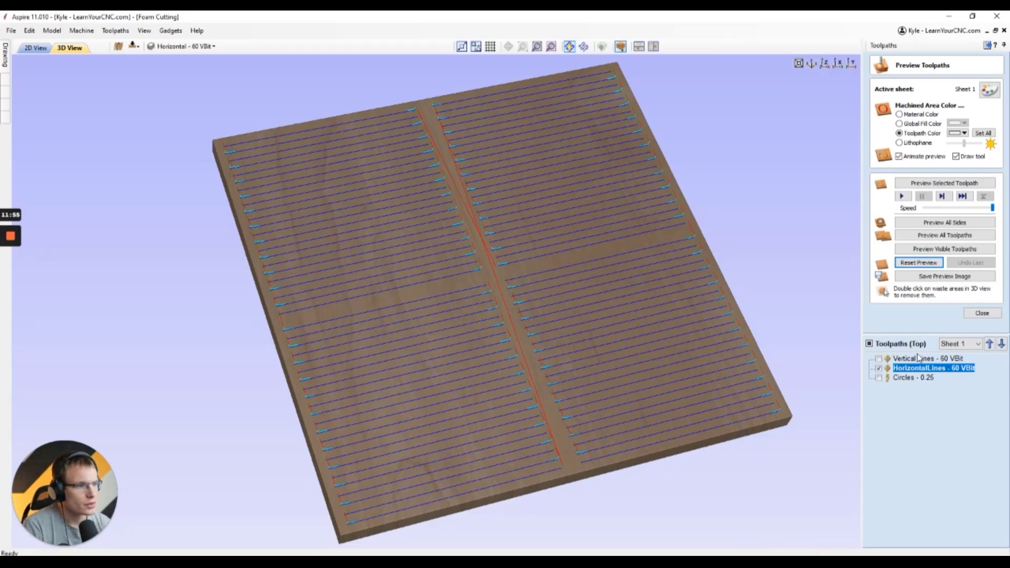
Step: Simulate the horizontal lines toolpath at reduced speed to check the cutting order, finishing at maximum speed
left_click_drag(993, 208, 961, 209)
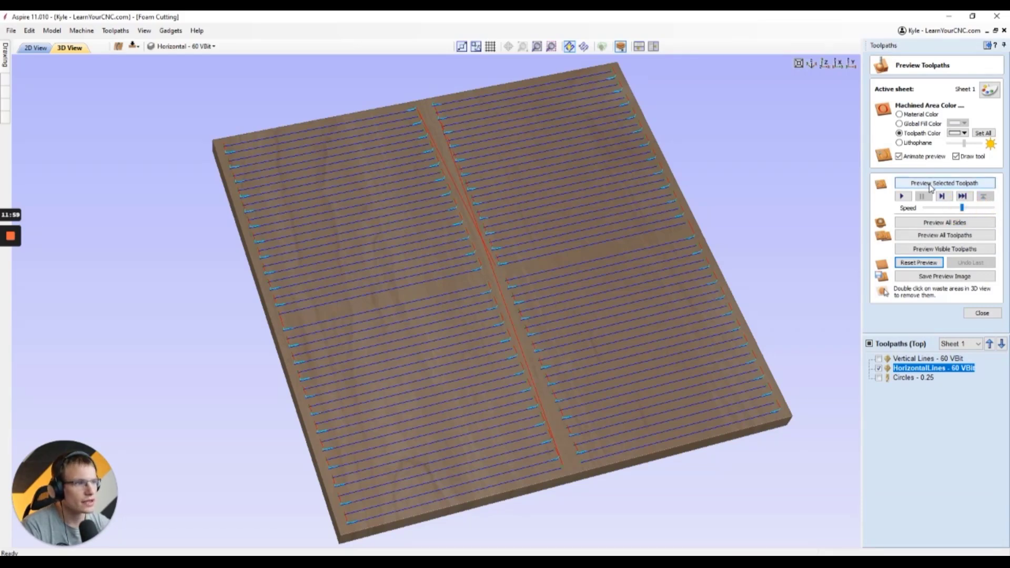
left_click(936, 184)
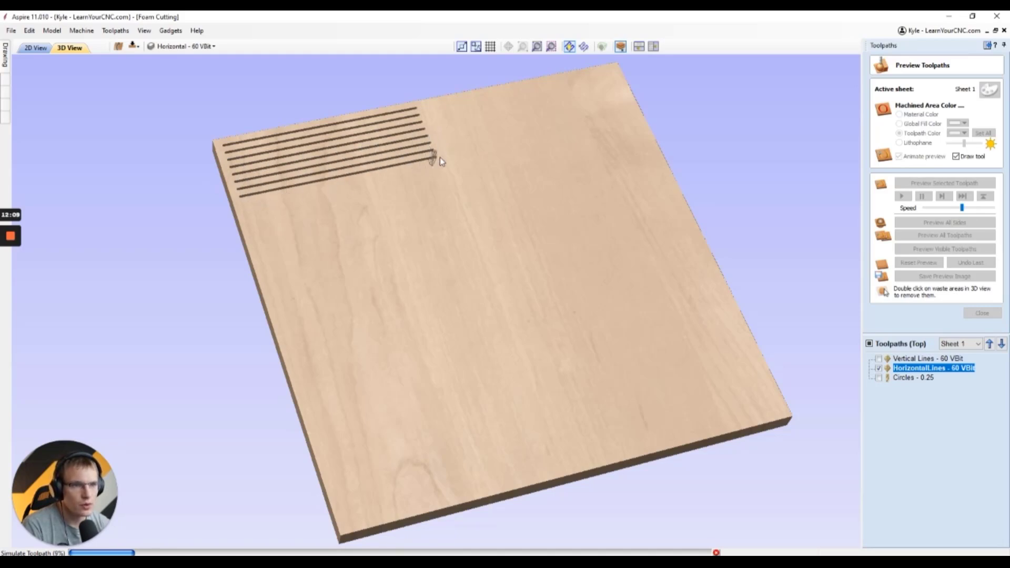
left_click_drag(962, 208, 993, 208)
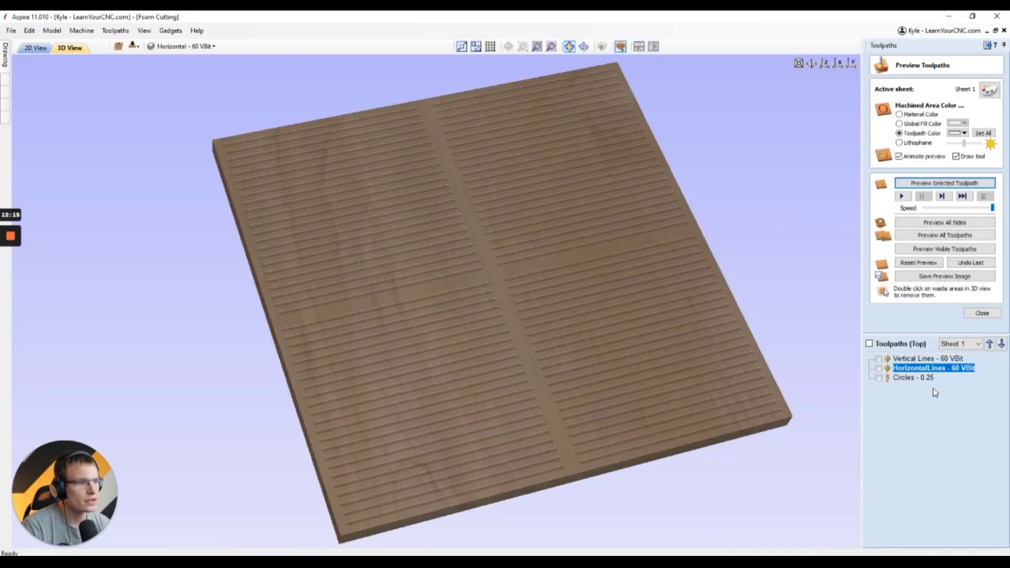
Step: Open the Vertical Lines - 60 VBit toolpath for editing and make Vertical - 60 VBit the active, visible layer in 2D, hiding the horizontal layer
double_click(913, 359)
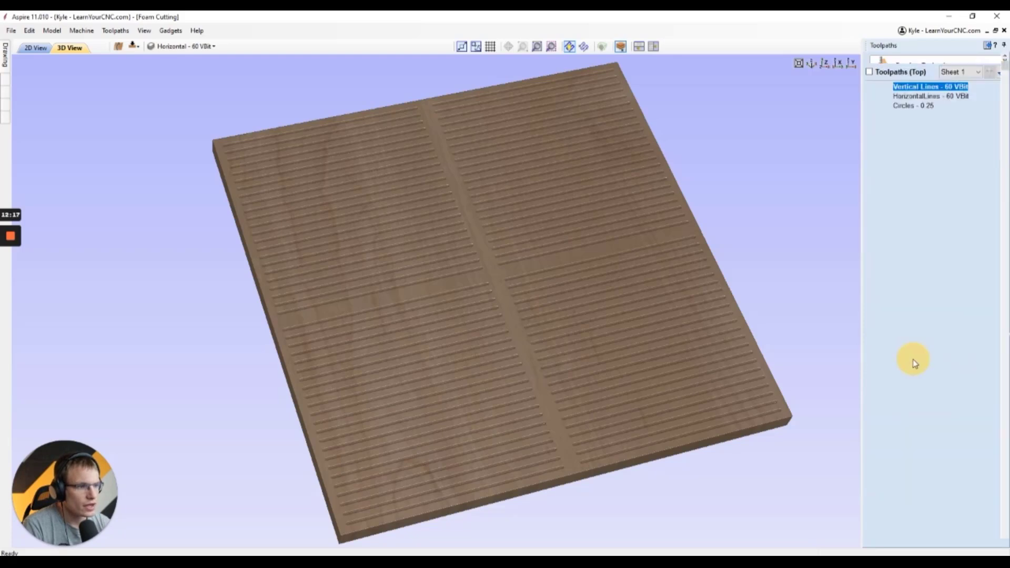
left_click(39, 49)
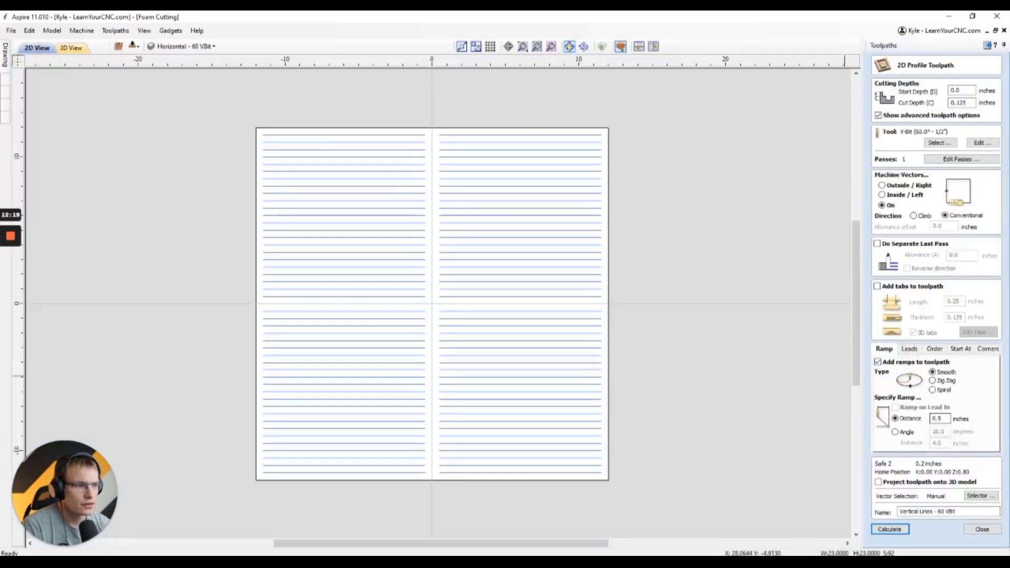
left_click(182, 47)
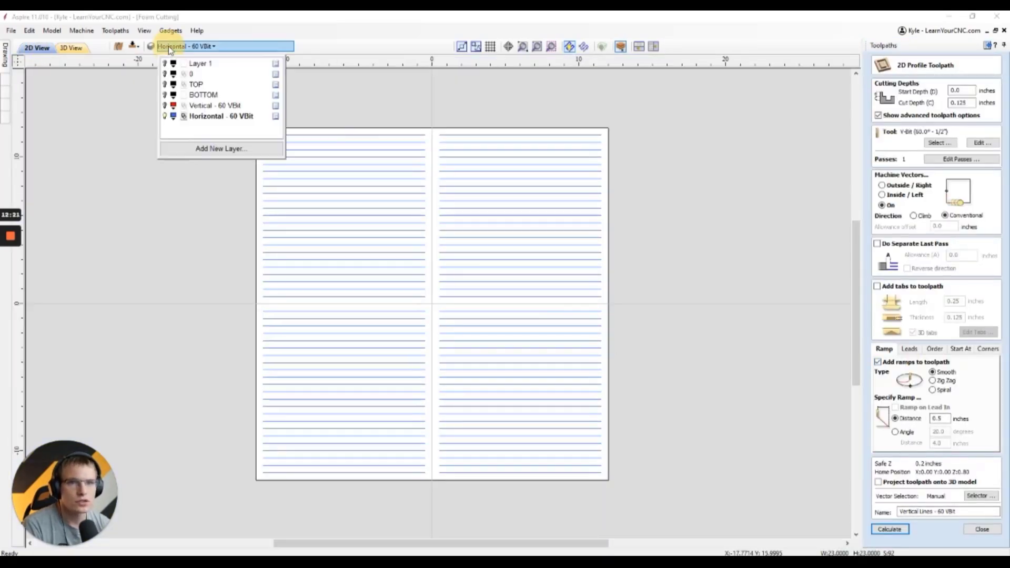
left_click(165, 116)
left_click(165, 105)
left_click(203, 105)
left_click(653, 153)
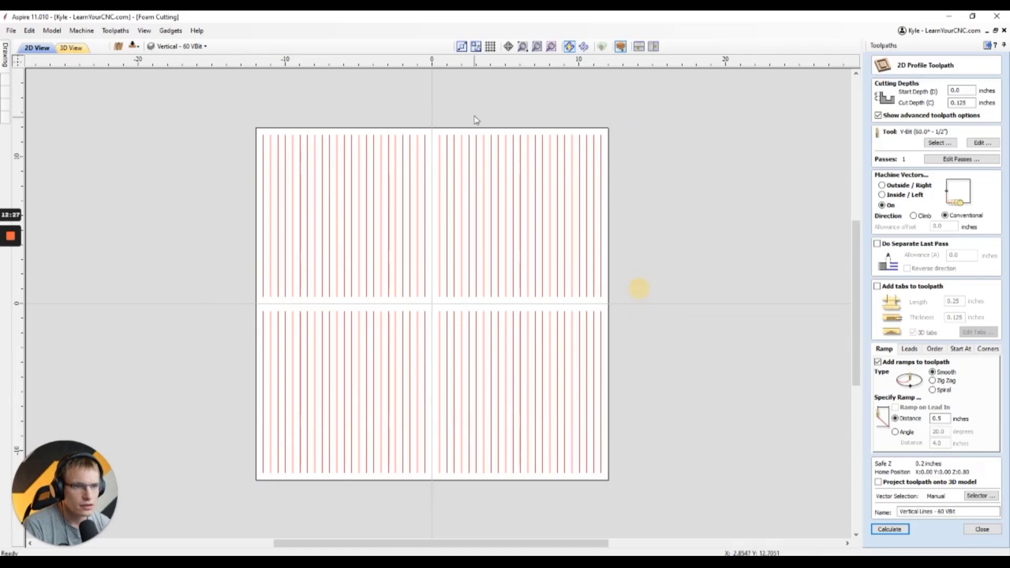
Step: Select all vertical lines and set their toolpath to Vector Selection Order with Keep Current Start Points
left_click_drag(639, 124, 219, 530)
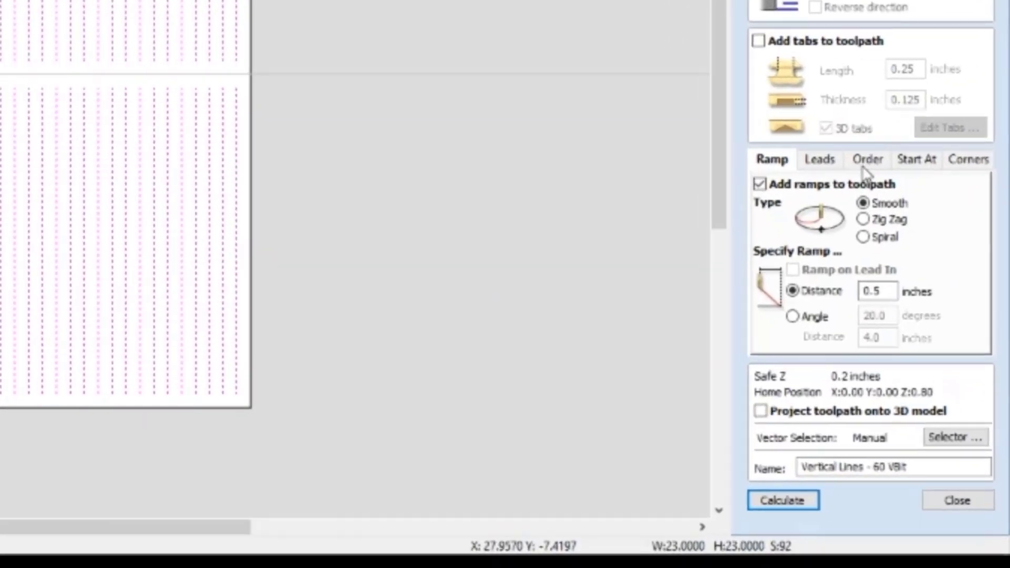
left_click(869, 168)
left_click(778, 284)
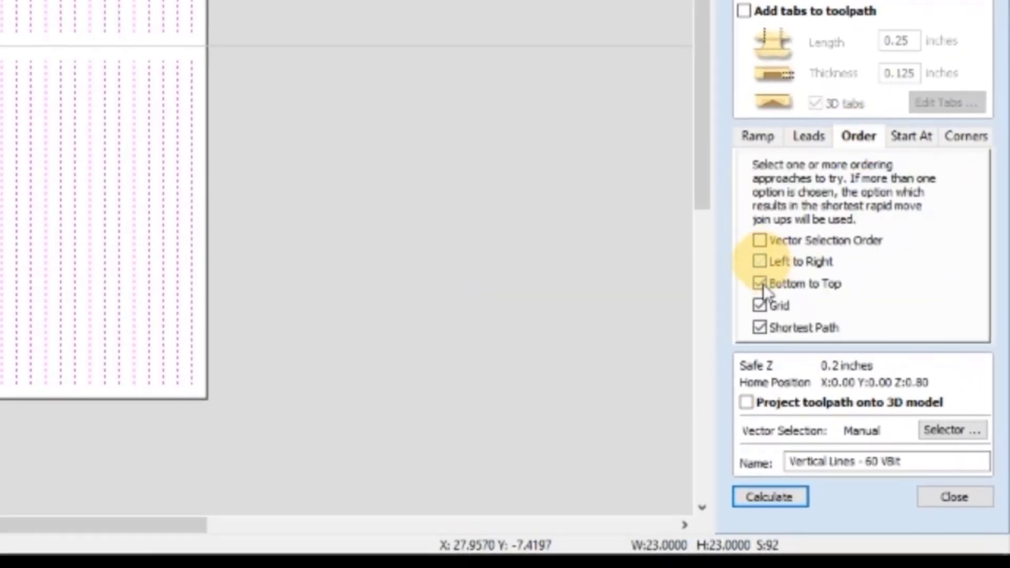
left_click(761, 284)
left_click(759, 240)
left_click(906, 138)
left_click(752, 164)
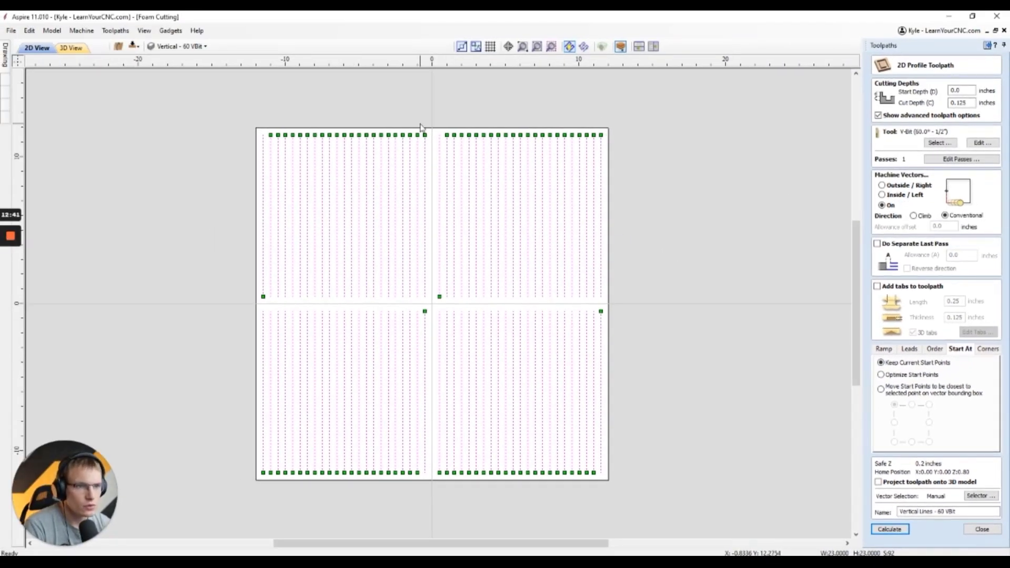
Step: Delete the vertical lines in both lower sections and in the upper-right section, keeping only the upper-left section
left_click_drag(653, 311, 147, 513)
key("Delete")
left_click_drag(664, 124, 435, 343)
key("Delete")
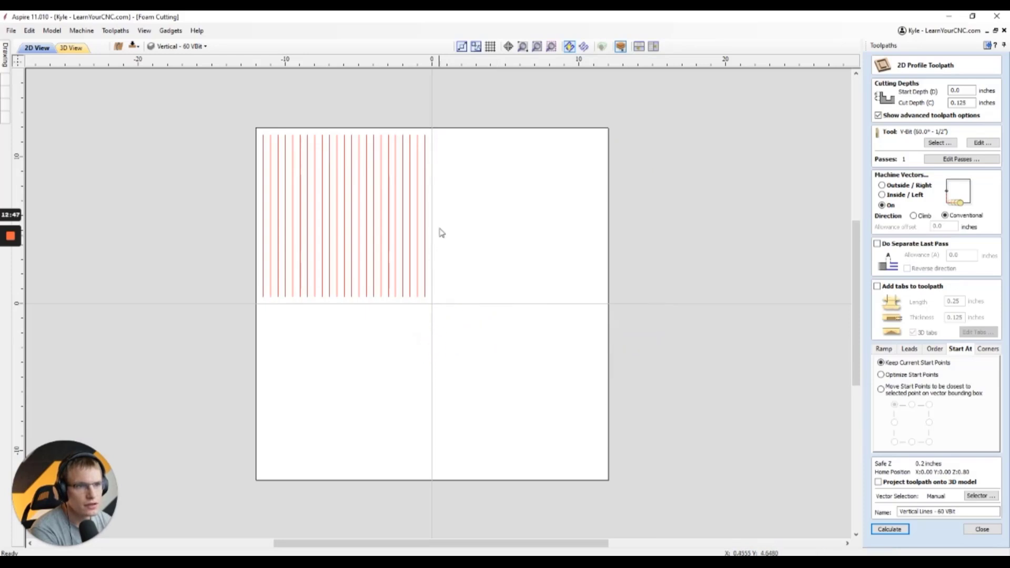
Step: Reverse the direction of every second vertical line in the upper-left section, beginning with the third line from the sheet's left edge
left_click_drag(440, 125, 211, 343)
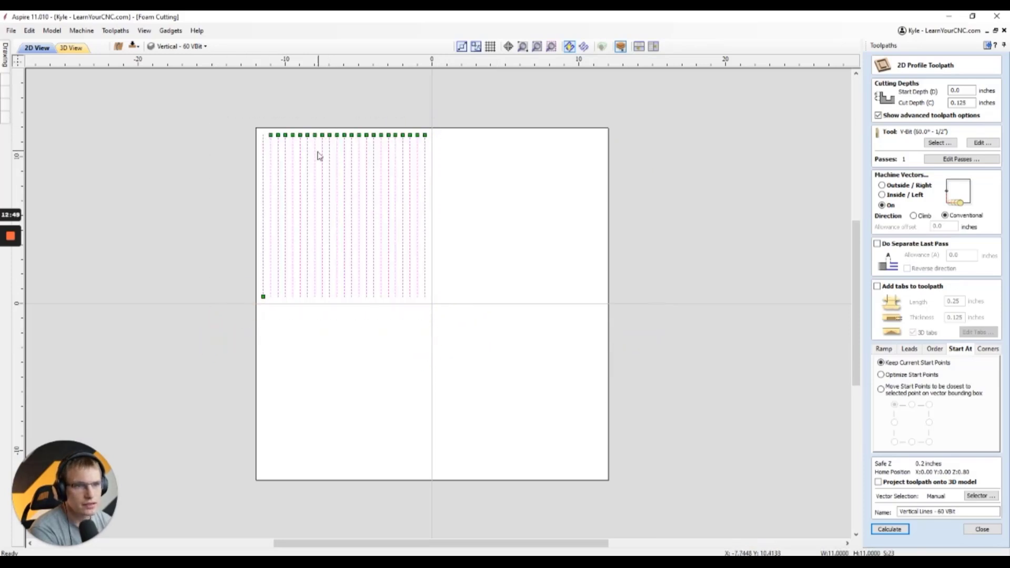
scroll(256, 126, "up", 3)
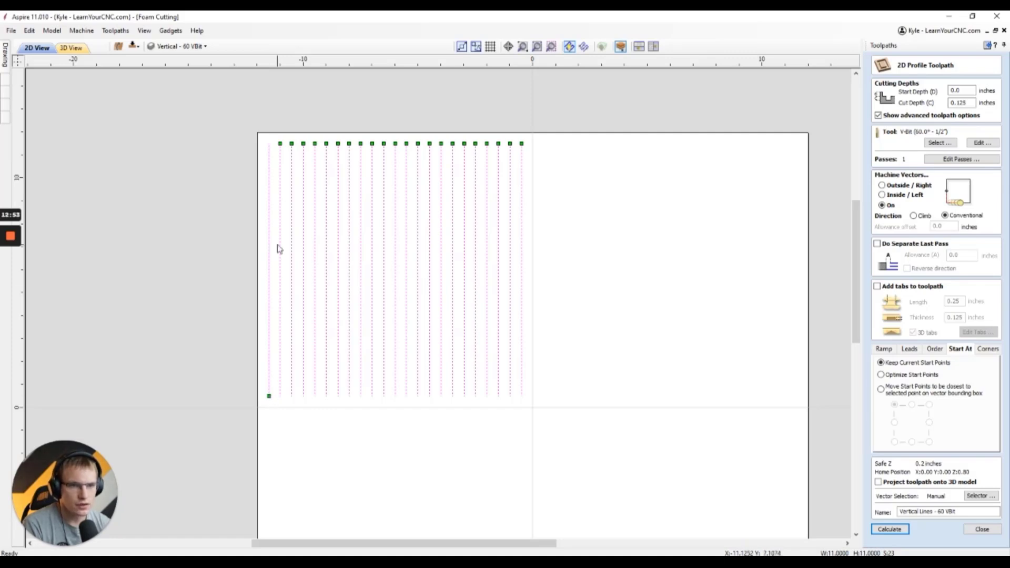
left_click(293, 351)
left_click(293, 351)
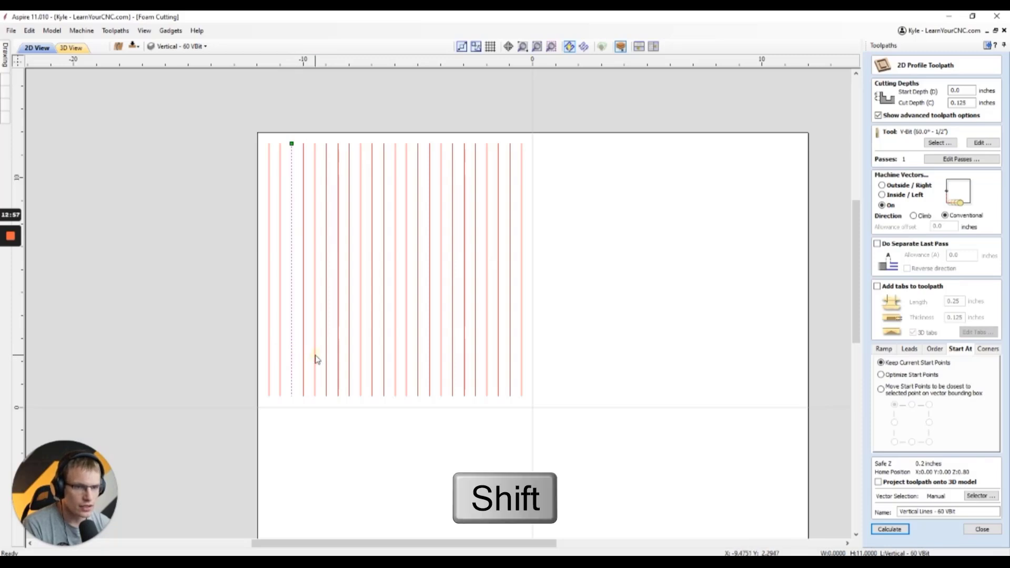
left_click(315, 356, "shift")
left_click(337, 362, "shift")
left_click(361, 368, "shift")
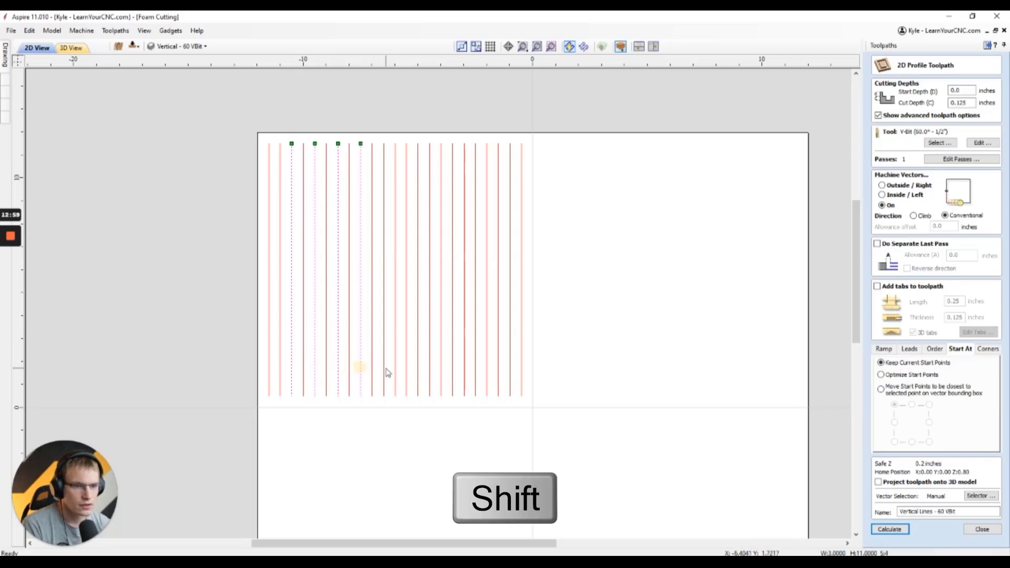
left_click(384, 369, "shift")
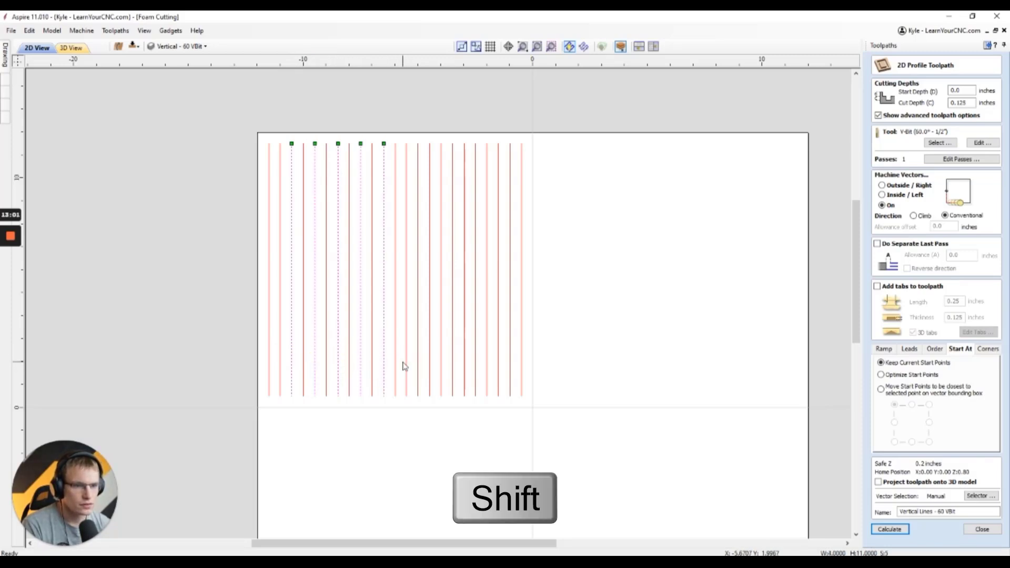
left_click(406, 366, "shift")
left_click(430, 362, "shift")
left_click(456, 362, "shift")
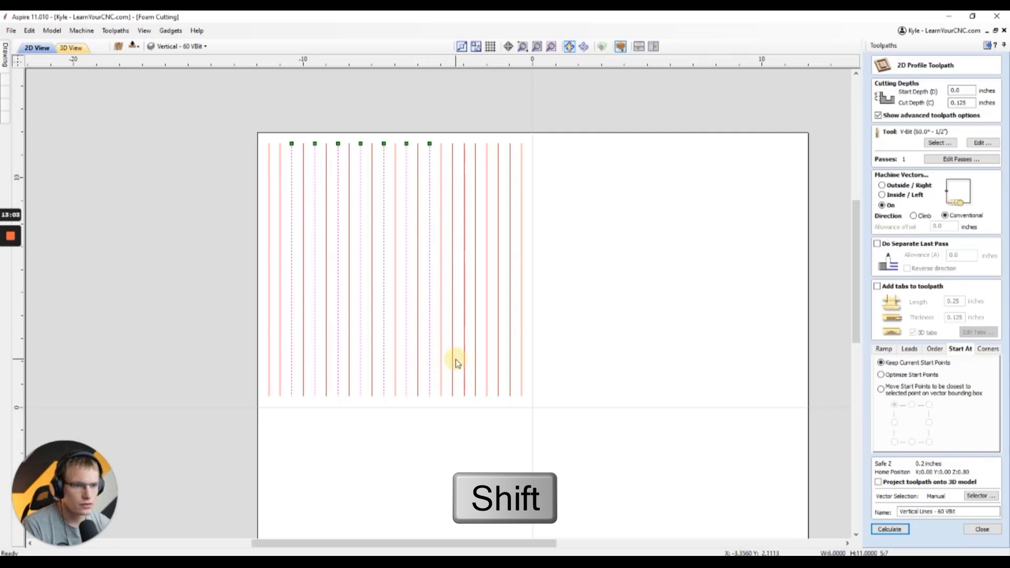
left_click(475, 363, "shift")
left_click(498, 355, "shift")
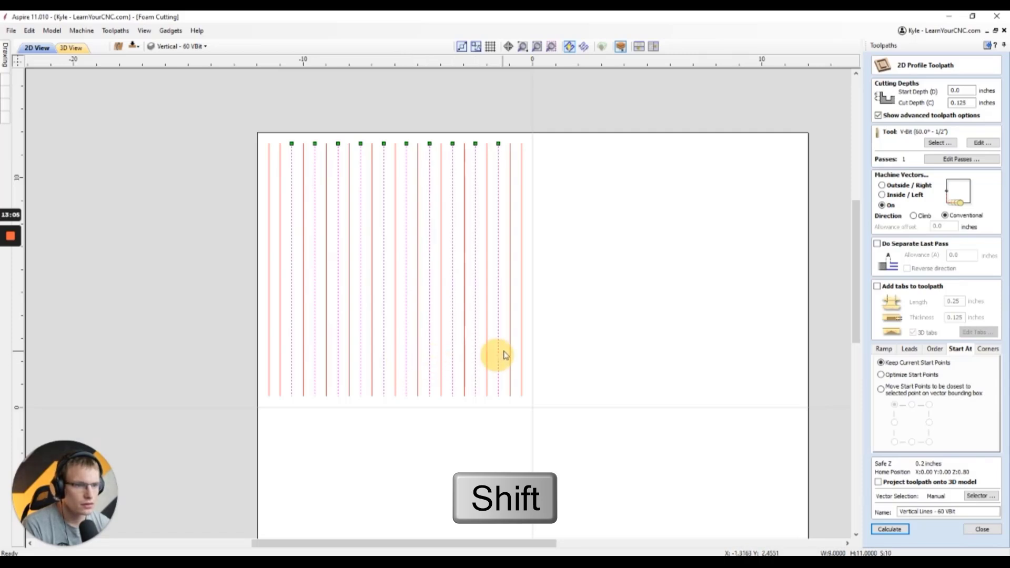
left_click(519, 351, "shift")
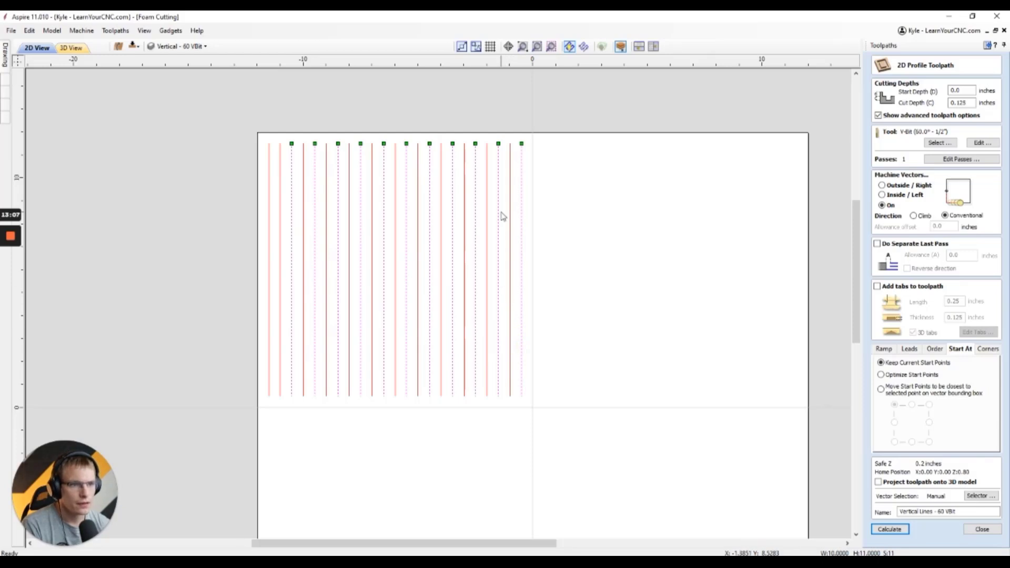
key("n")
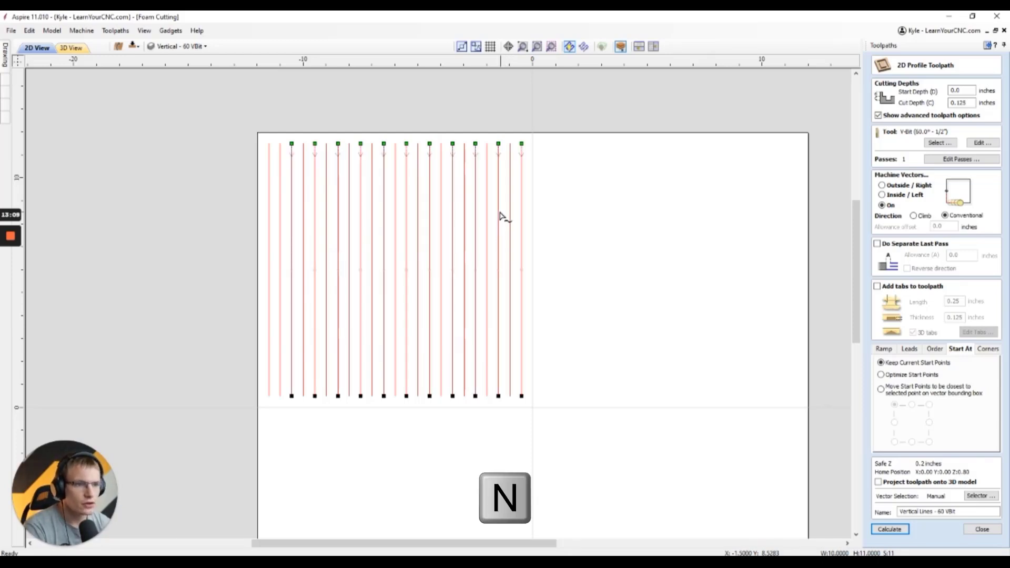
right_click(498, 203)
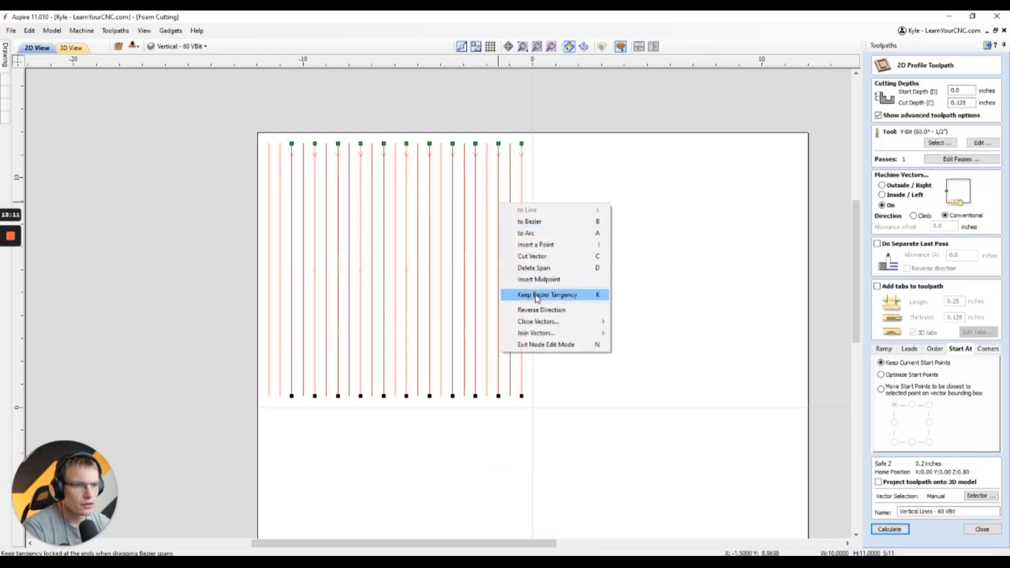
left_click(537, 312)
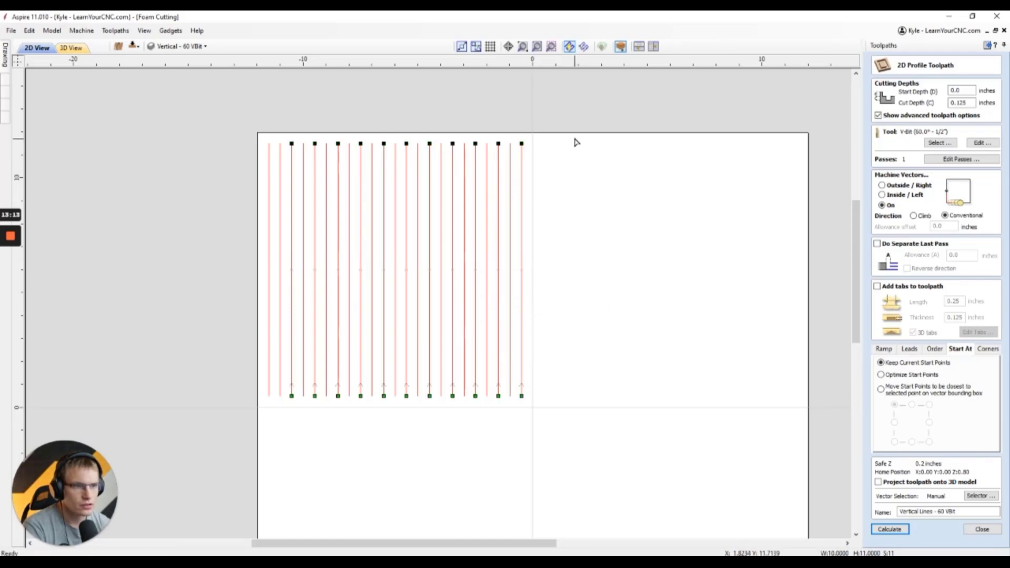
left_click(566, 119)
Step: Mirror a copy of the upper-left section's vertical lines into the upper-right section, and of both upper sections into the lower half
left_click_drag(367, 331, 220, 452)
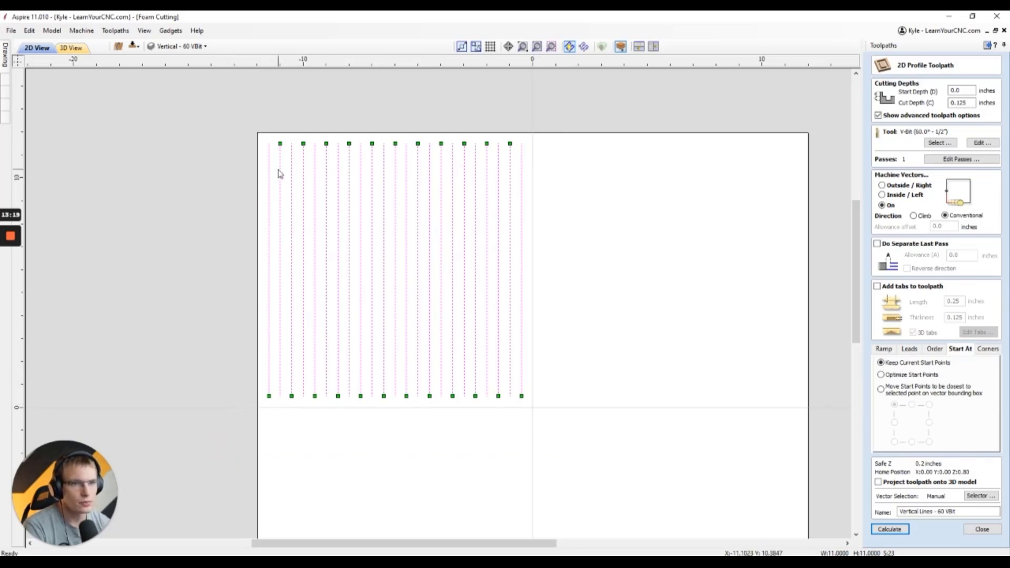
scroll(227, 233, "down", 2)
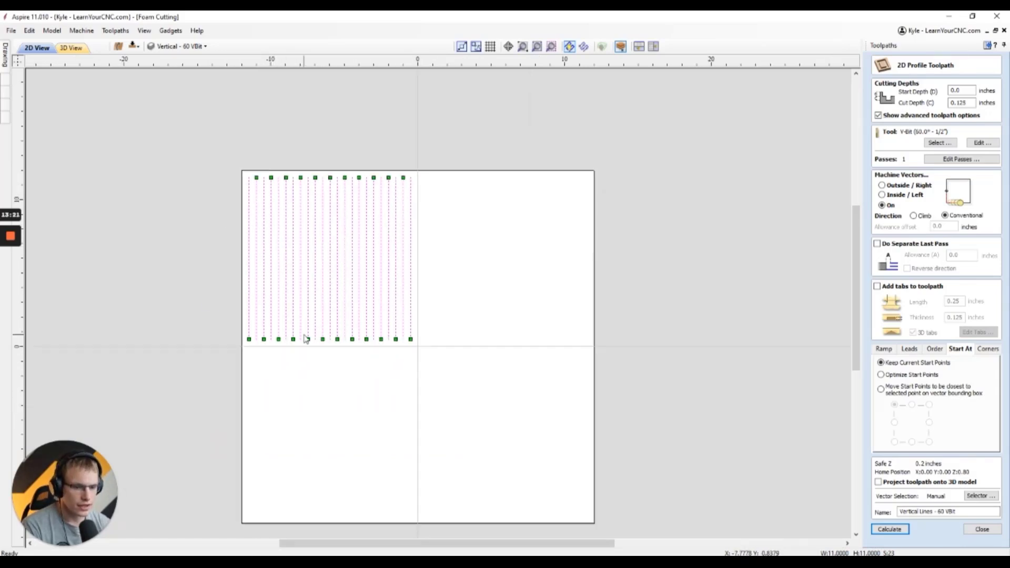
key("ctrl+shift+h")
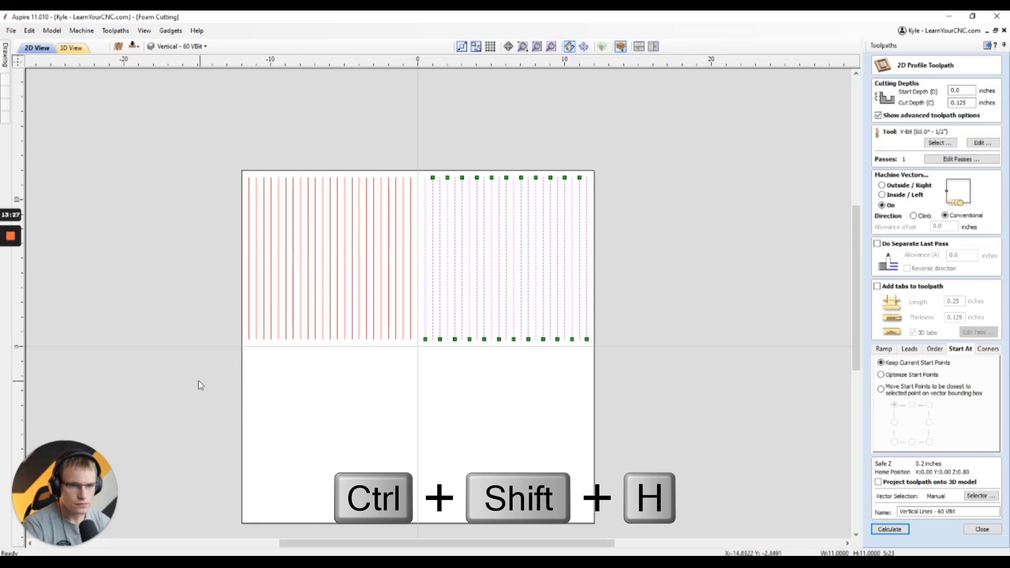
key("ctrl+shift+v")
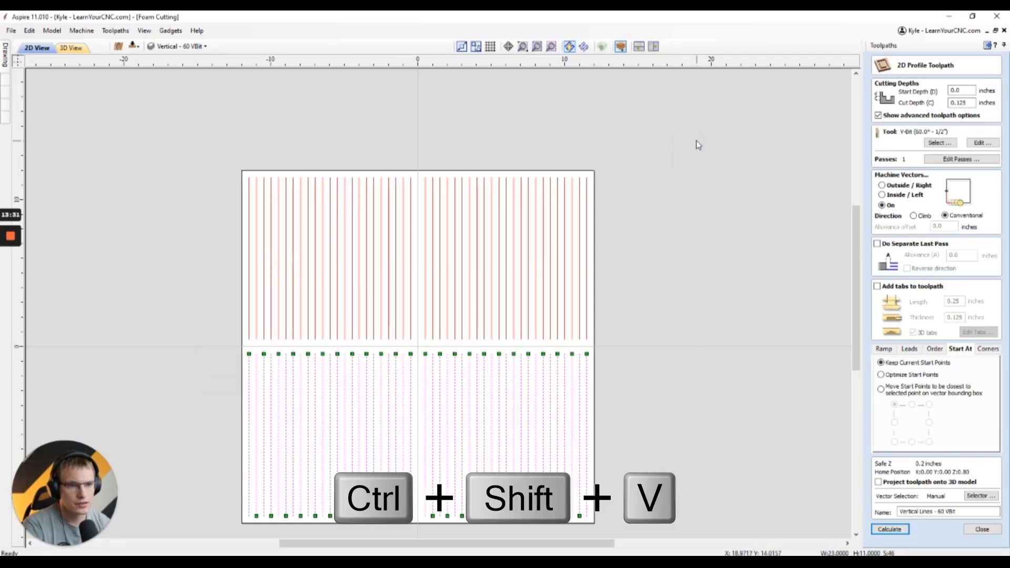
Step: Check the vertical lines' start points around the sheet's centre and reverse the direction of all lines in both right-hand sections
key("ctrl+a")
scroll(365, 269, "up", 3)
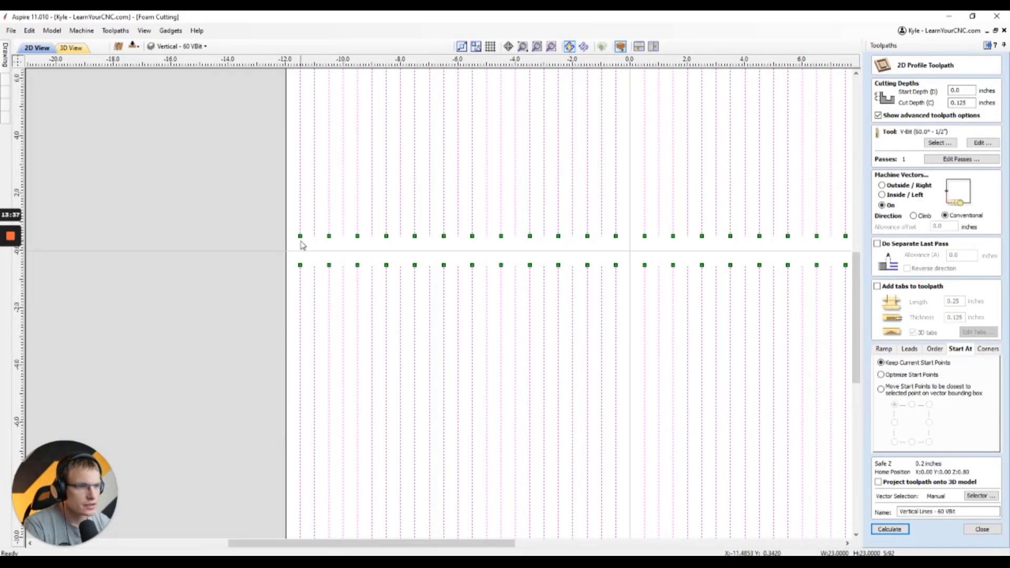
scroll(655, 277, "up", 3)
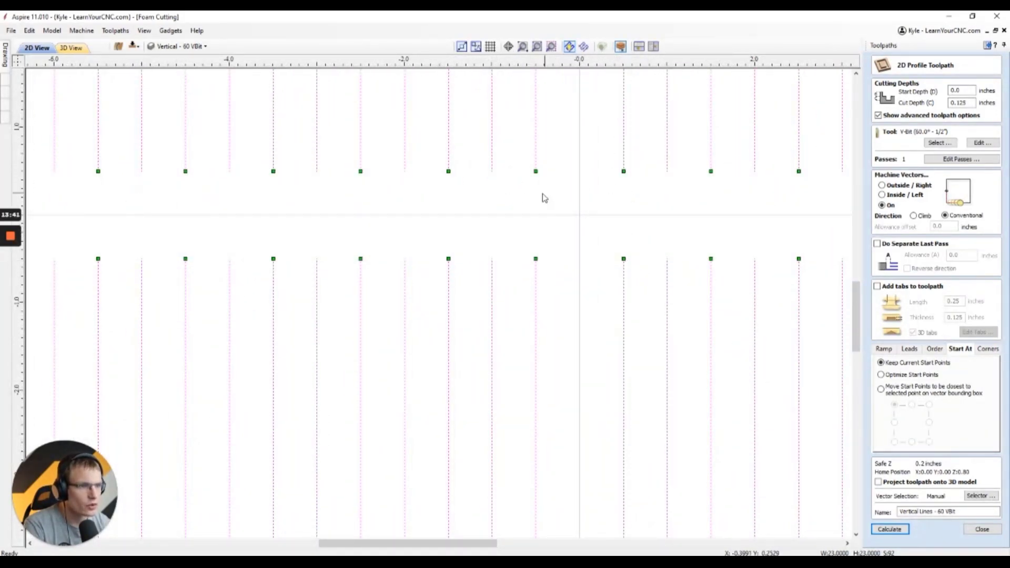
scroll(552, 197, "down", 6)
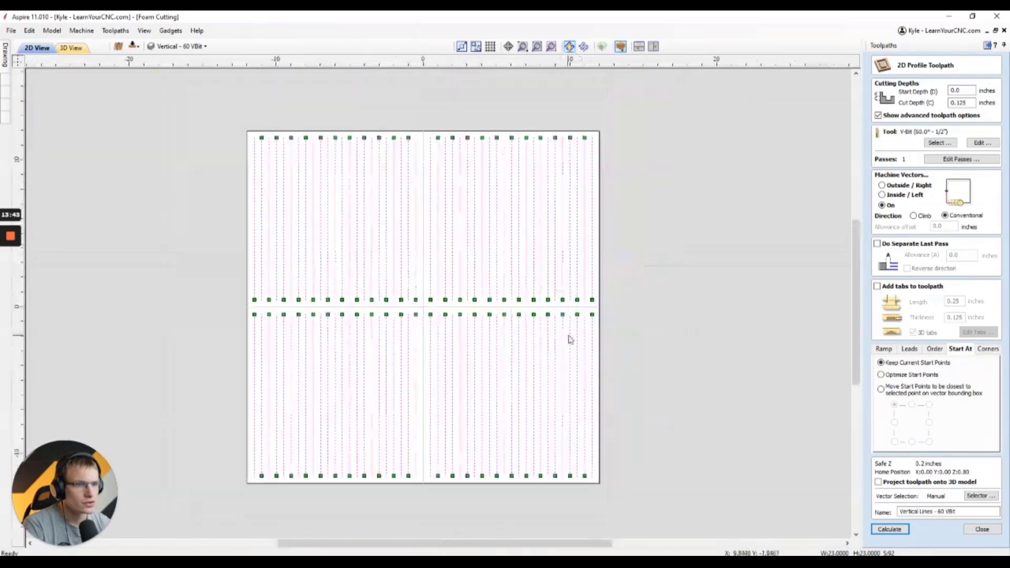
left_click(640, 122)
left_click_drag(436, 497, 428, 509)
key("n")
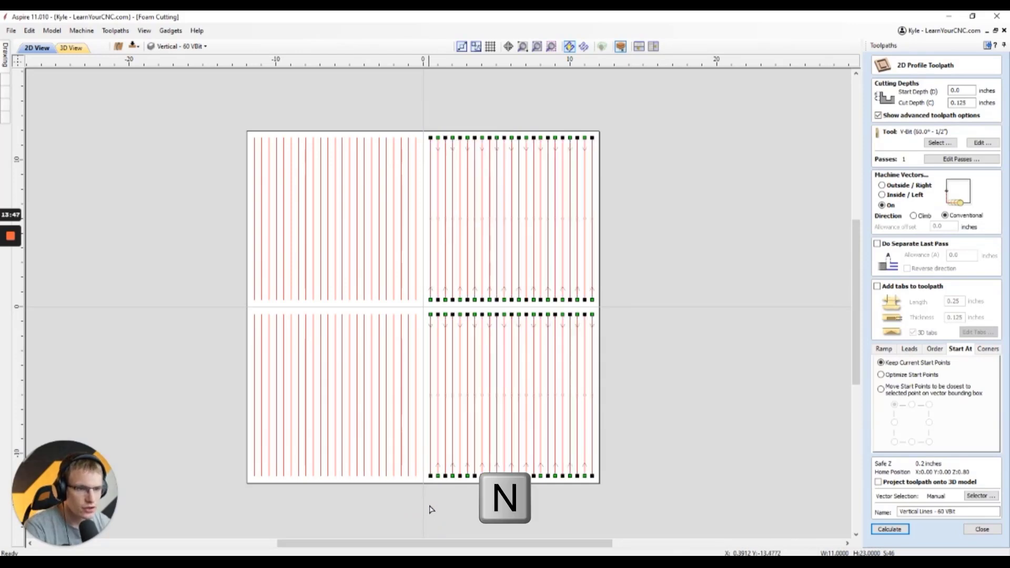
right_click(439, 342)
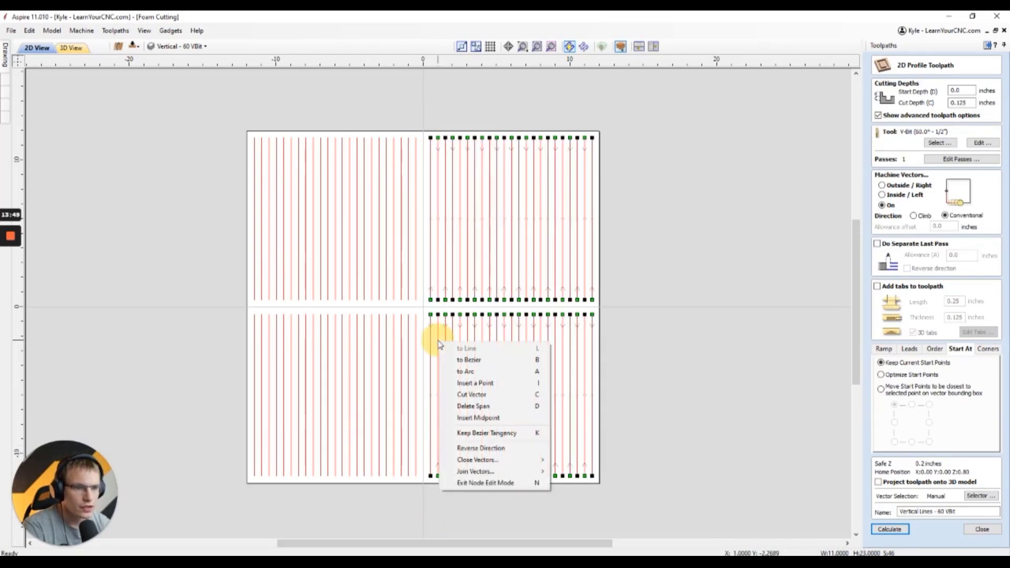
left_click(482, 448)
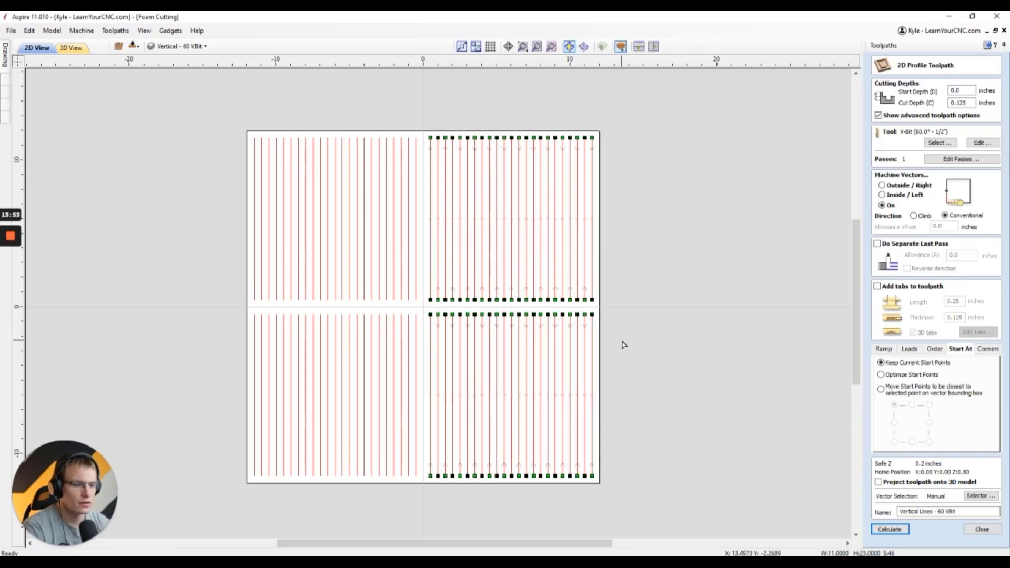
key("n")
mouse_move(644, 113)
left_mouse_down()
mouse_move(259, 457)
mouse_move(226, 513)
left_mouse_up()
scroll(418, 352, "up", 3)
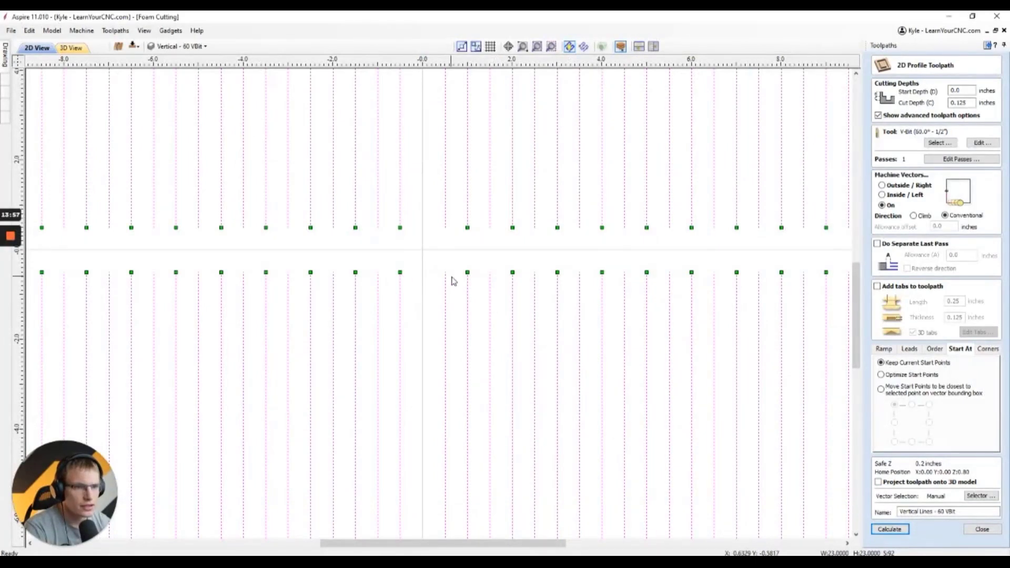
scroll(505, 274, "down", 5)
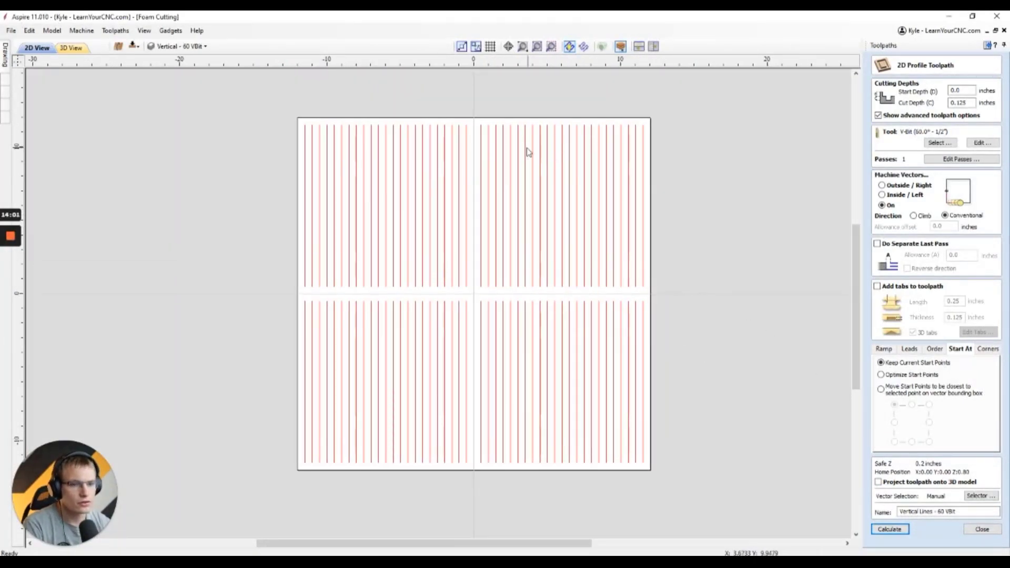
Step: Select the upper-left section's vertical lines one by one in cutting order, from the sheet's left edge to its centre
left_click(306, 209)
left_click(313, 245, "shift")
left_click(319, 250, "shift")
left_click(327, 252, "shift")
left_click(335, 256, "shift")
left_click(342, 255, "shift")
left_click(349, 259, "shift")
left_click(364, 260, "shift")
left_click(372, 260, "shift")
left_click(378, 260, "shift")
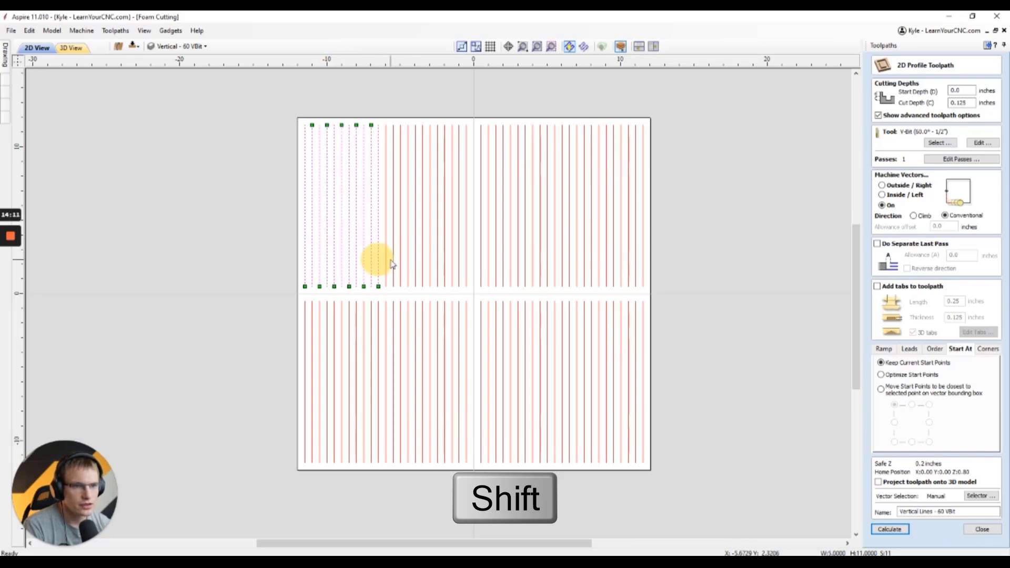
left_click(388, 262, "shift")
left_click(387, 263, "shift")
left_click(393, 265, "shift")
left_click(401, 266, "shift")
left_click(408, 265, "shift")
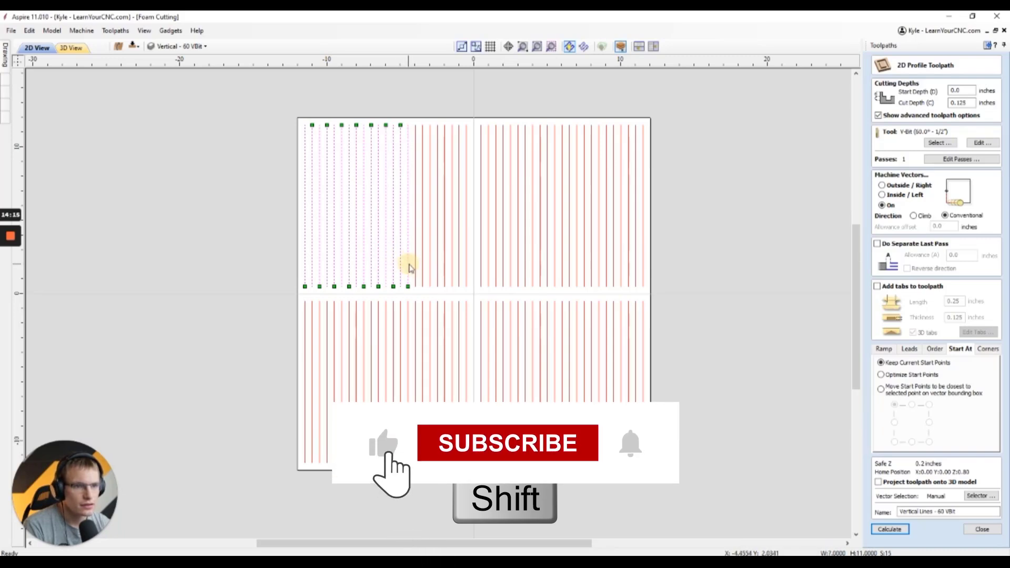
left_click(415, 268, "shift")
left_click(423, 267, "shift")
left_click(430, 263, "shift")
left_click(437, 263, "shift")
left_click(444, 264, "shift")
left_click(452, 265, "shift")
left_click(459, 265, "shift")
left_click(466, 264, "shift")
Step: Add the upper-right section's vertical lines to the selection one by one, from the centre to the sheet's right edge
left_click(481, 271, "shift")
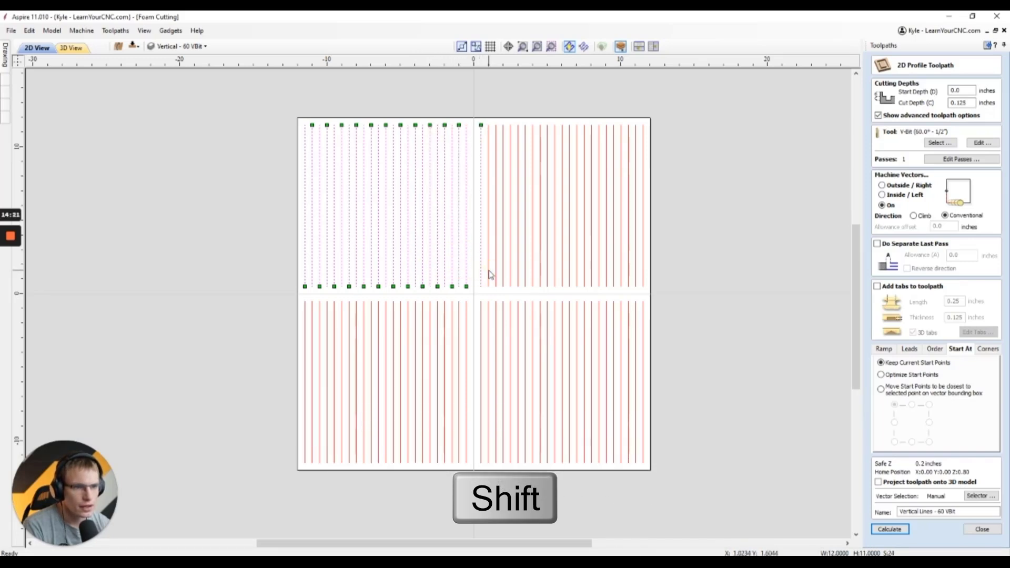
left_click(489, 274, "shift")
left_click(496, 273, "shift")
left_click(503, 272, "shift")
left_click(510, 270, "shift")
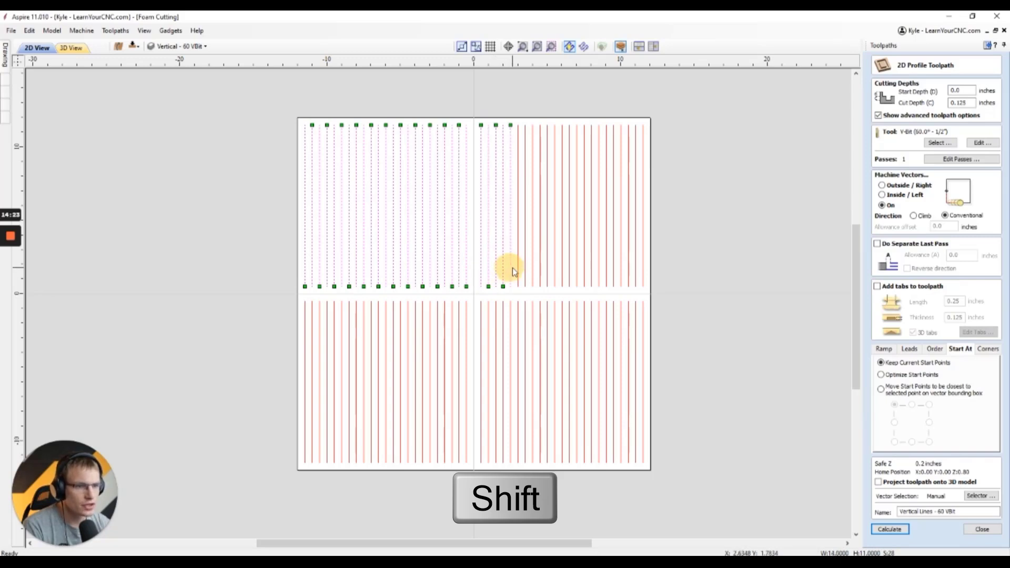
left_click(518, 272, "shift")
left_click(525, 273, "shift")
left_click(532, 270, "shift")
left_click(541, 272, "shift")
left_click(548, 272, "shift")
left_click(556, 272, "shift")
left_click(563, 270, "shift")
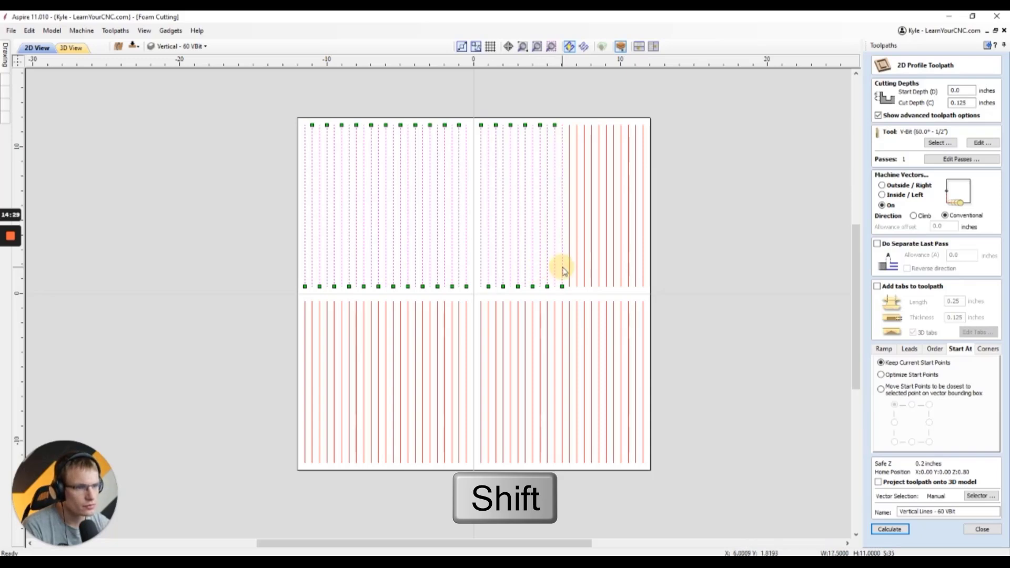
left_click(570, 270, "shift")
left_click(577, 270, "shift")
left_click(585, 269, "shift")
left_click(592, 273, "shift")
left_click(600, 273, "shift")
left_click(606, 273, "shift")
left_click(614, 272, "shift")
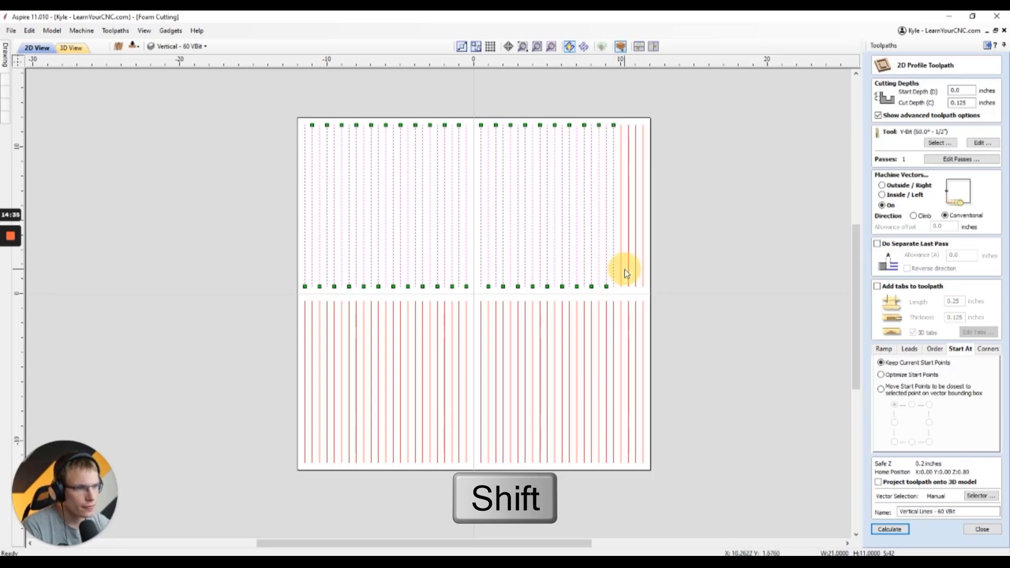
left_click(621, 273, "shift")
left_click(629, 273, "shift")
left_click(636, 273, "shift")
left_click(641, 271, "shift")
Step: Add the lower-right section's vertical lines to the selection one by one, from the right edge back to the centre, without skipping any
left_click(643, 310, "shift")
left_click(635, 309, "shift")
left_click(629, 309, "shift")
left_click(613, 310, "shift")
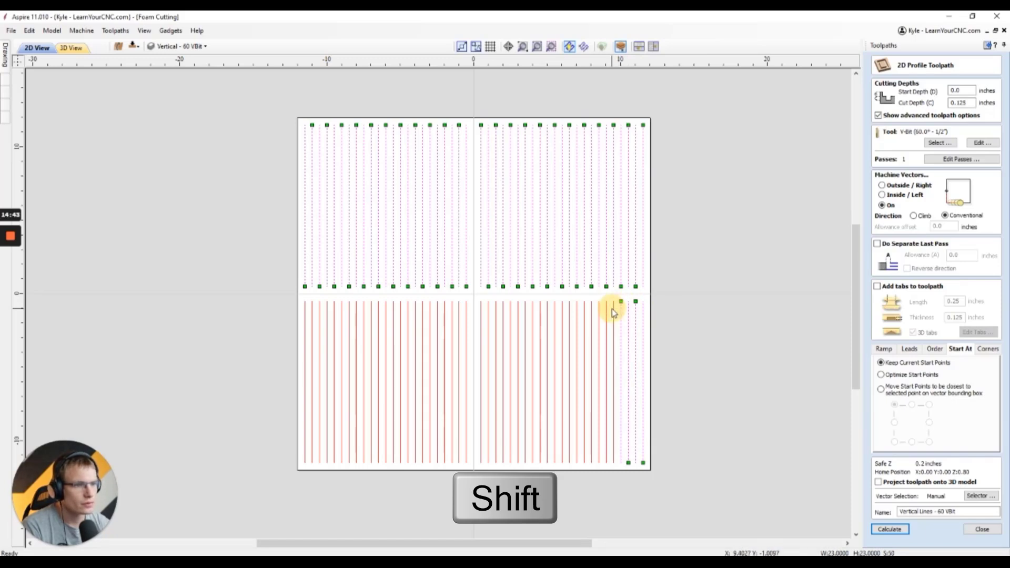
left_click(607, 314, "shift")
left_click(599, 314, "shift")
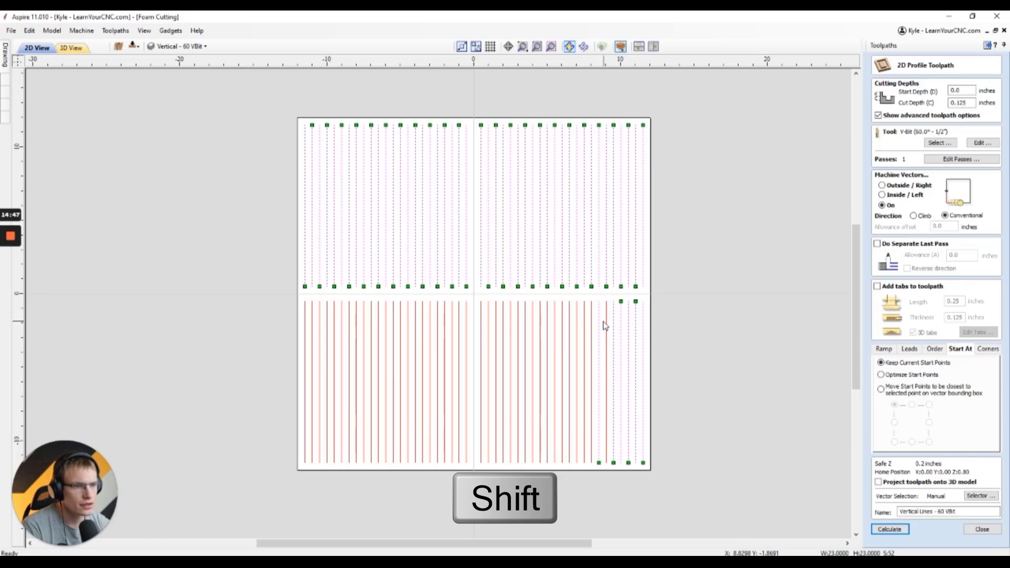
left_click(599, 329, "shift")
left_click(608, 326, "shift")
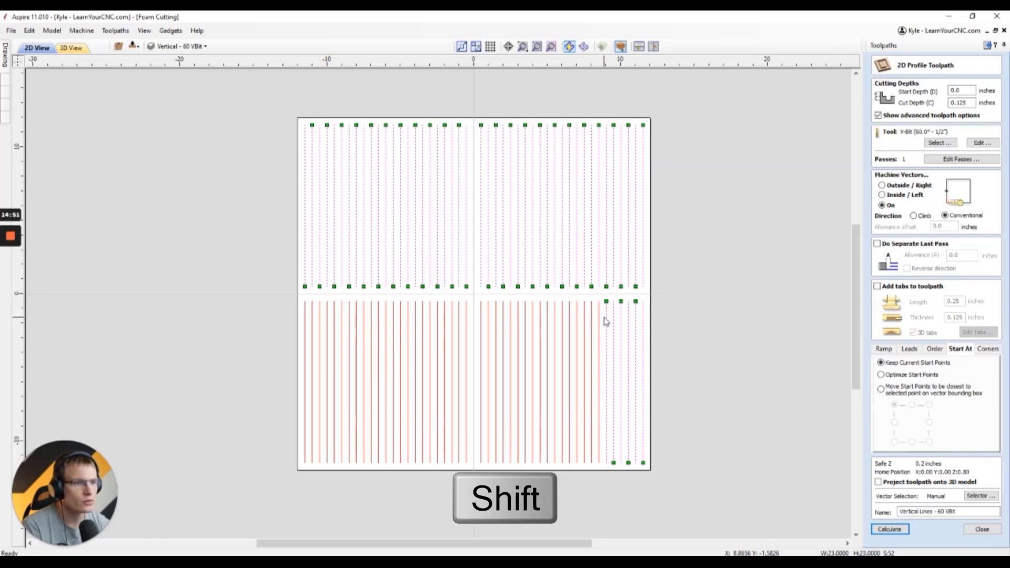
left_click(577, 317, "shift")
left_click(560, 320, "shift")
left_click(554, 318, "shift")
left_click(540, 325, "shift")
left_click(532, 324, "shift")
left_click(525, 324, "shift")
left_click(518, 326, "shift")
left_click(510, 323, "shift")
left_click(504, 329, "shift")
left_click(496, 332, "shift")
left_click(489, 331, "shift")
left_click(480, 331, "shift")
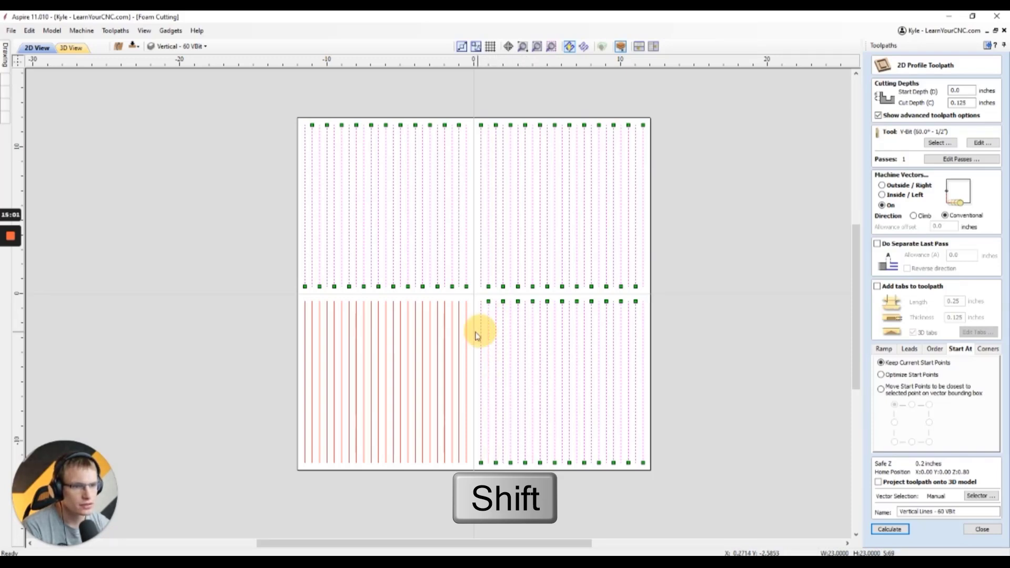
Step: Add the lower-left section's vertical lines to the selection one by one, from the centre to the sheet's left edge
left_click(466, 343, "shift")
left_click(459, 340, "shift")
left_click(452, 341, "shift")
left_click(445, 341, "shift")
left_click(437, 345, "shift")
left_click(430, 345, "shift")
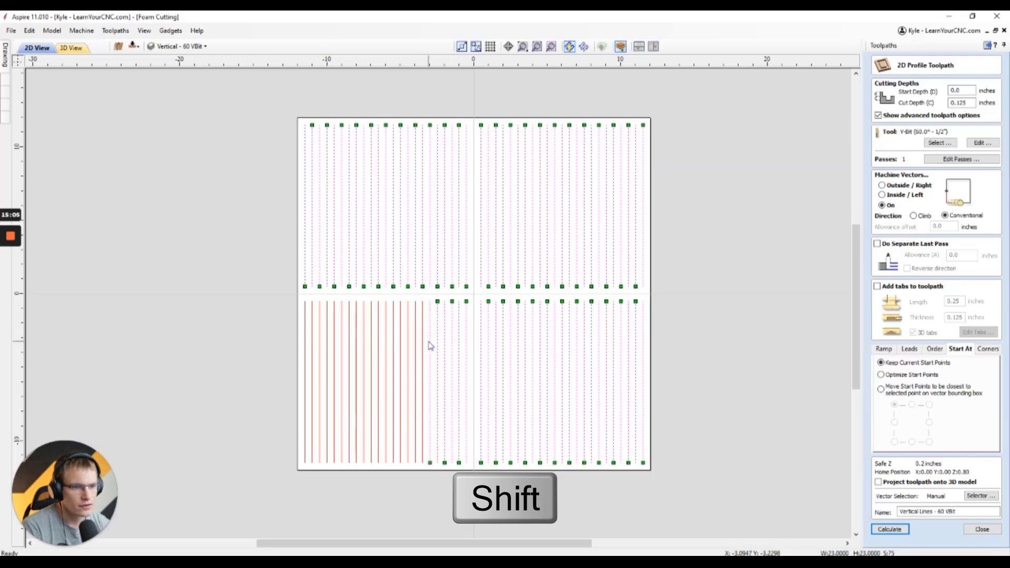
left_click(422, 345, "shift")
left_click(415, 344, "shift")
left_click(408, 343, "shift")
left_click(400, 343, "shift")
left_click(393, 344, "shift")
left_click(378, 347, "shift")
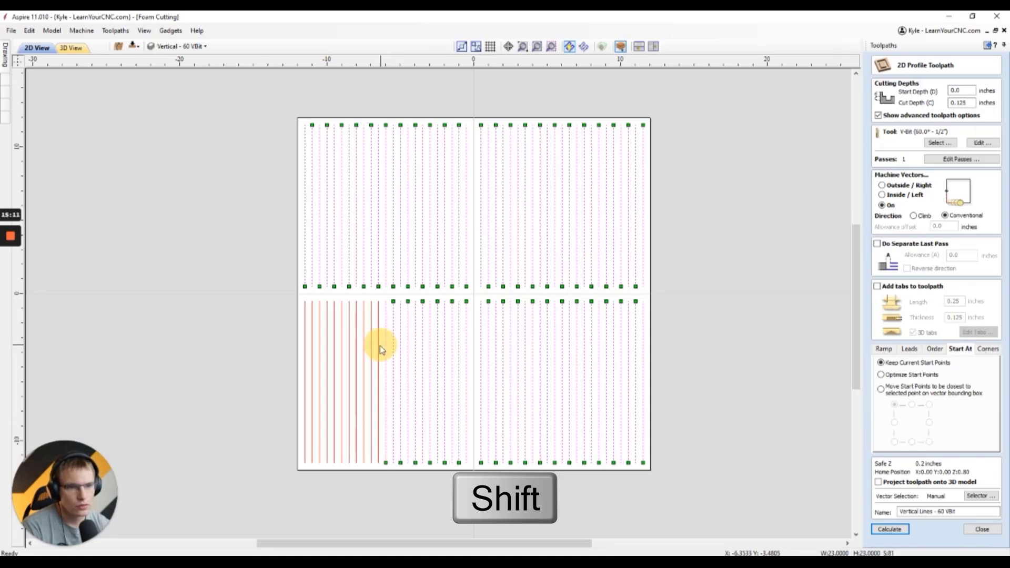
left_click(363, 348, "shift")
left_click(356, 345, "shift")
left_click(348, 345, "shift")
left_click(341, 349, "shift")
left_click(334, 356, "shift")
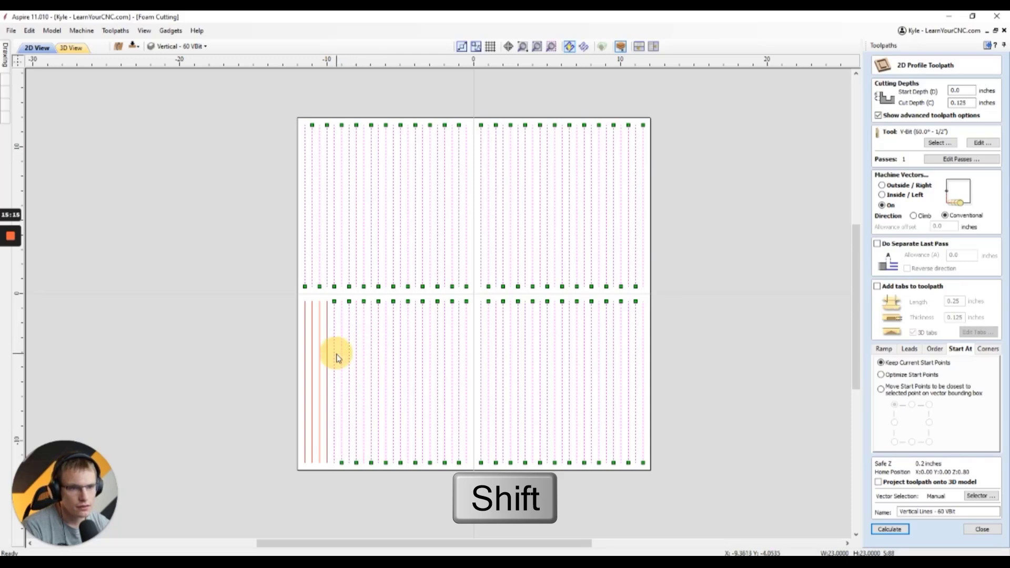
left_click(326, 357, "shift")
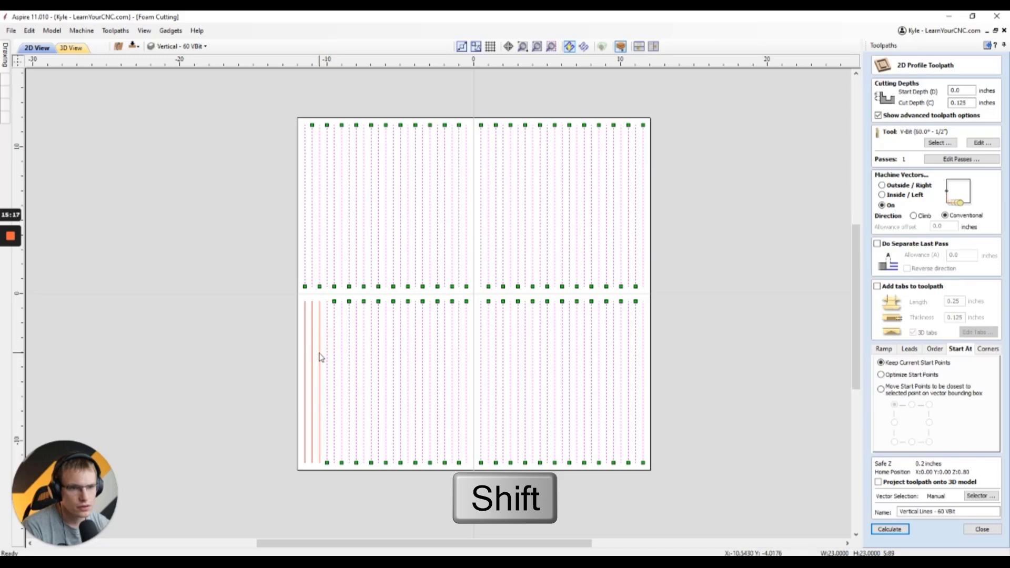
left_click(312, 355, "shift")
left_click(305, 349, "shift")
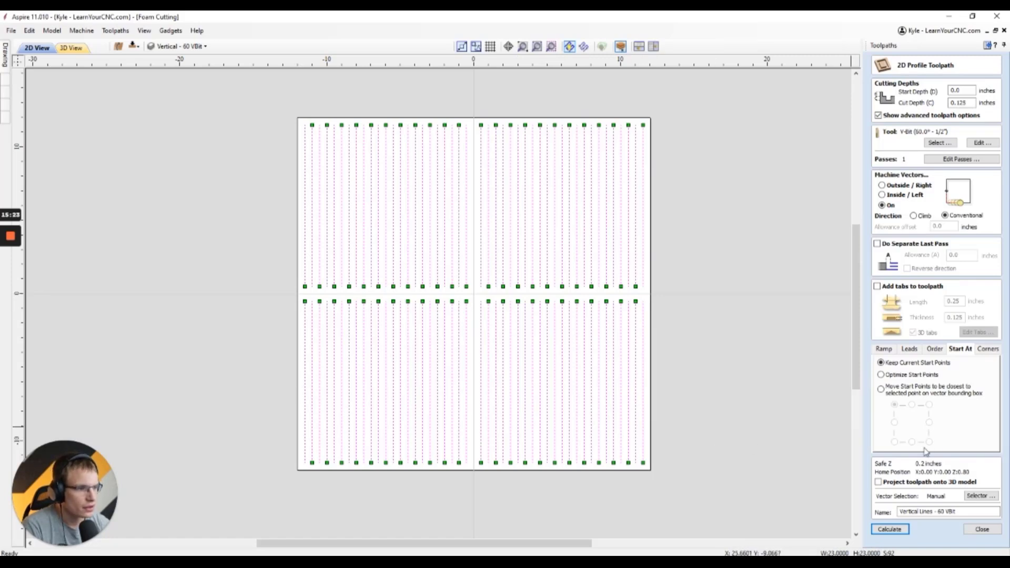
Step: Calculate the Vertical Lines - 60 VBit toolpath and preview its cutting animation, starting at medium speed and raising it to maximum
left_click(890, 529)
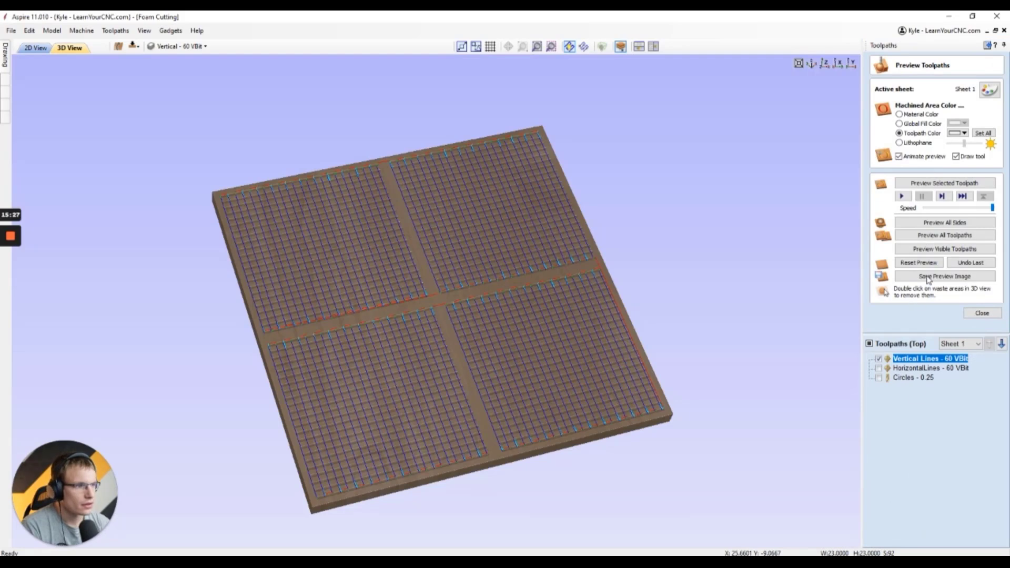
left_click_drag(993, 207, 956, 208)
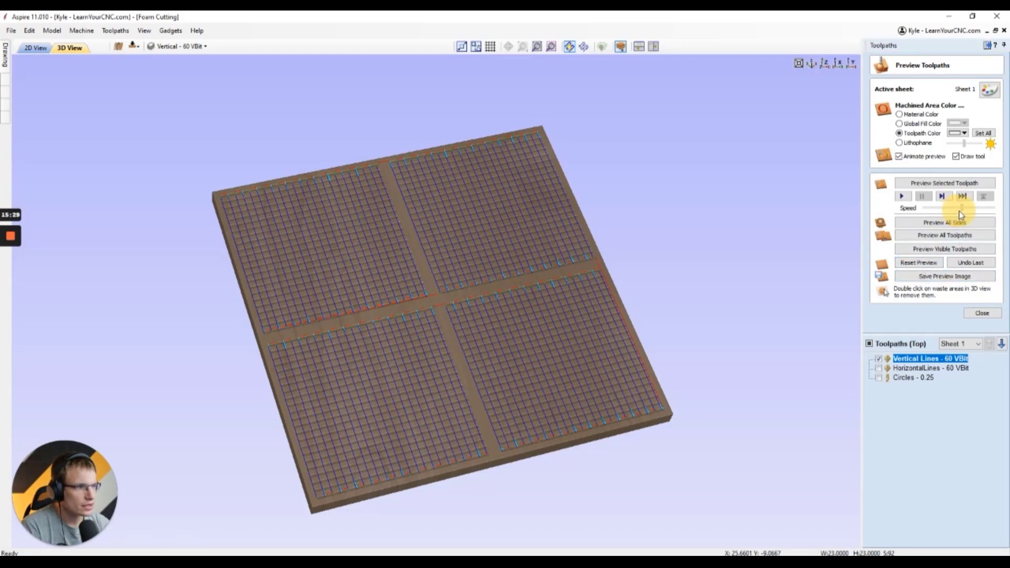
left_click(941, 183)
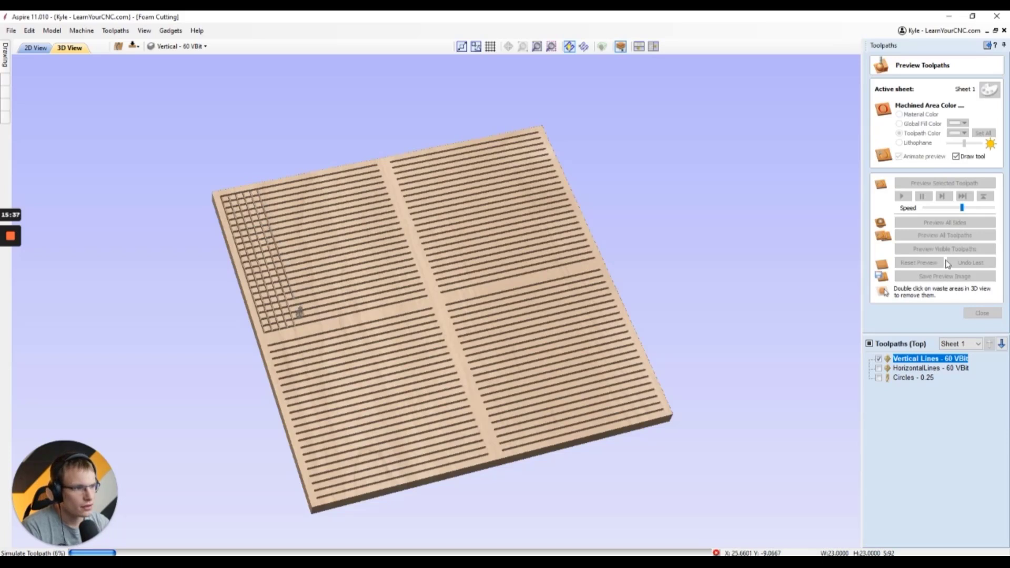
left_click_drag(962, 208, 975, 210)
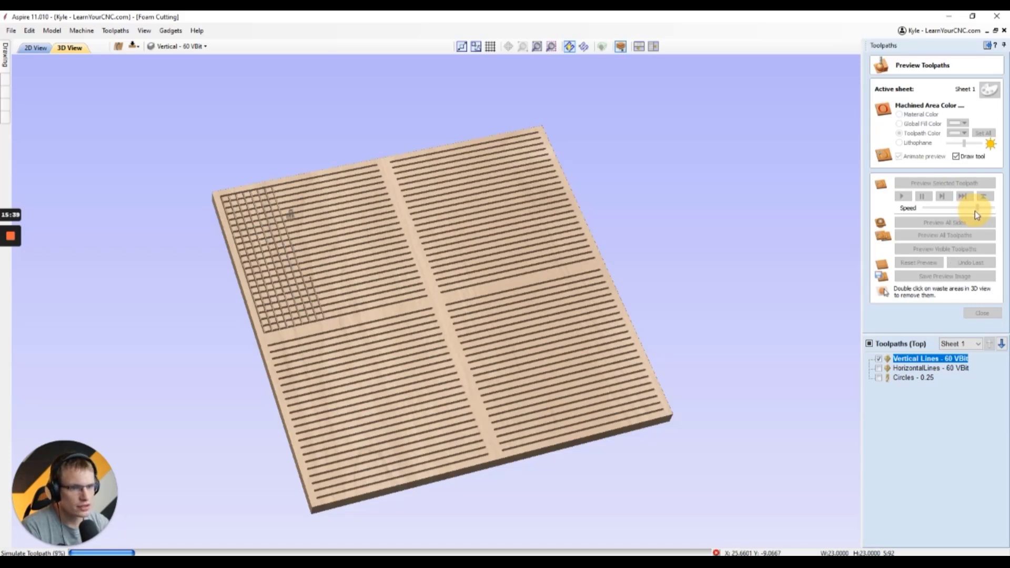
left_click(981, 211)
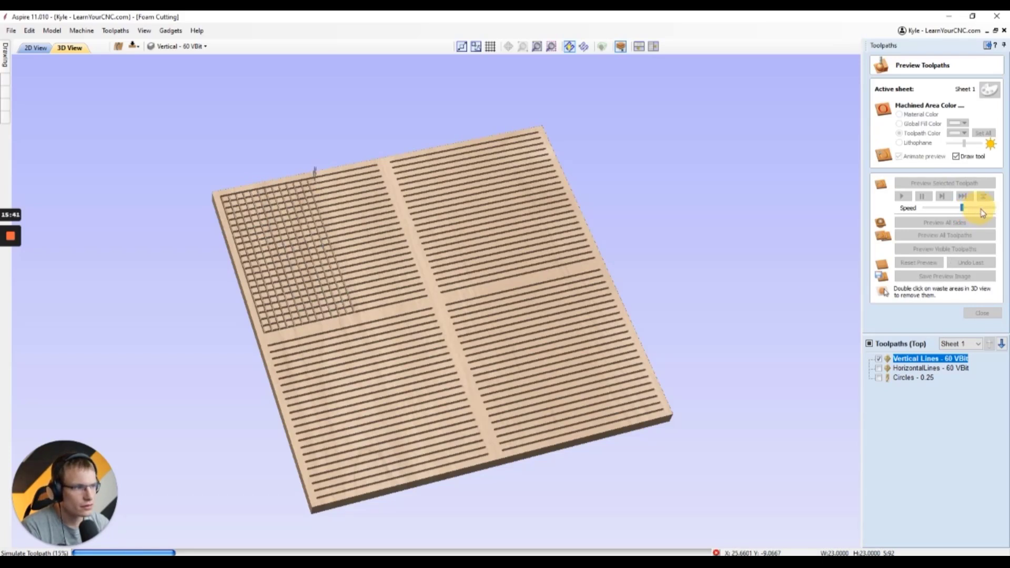
left_click(984, 210)
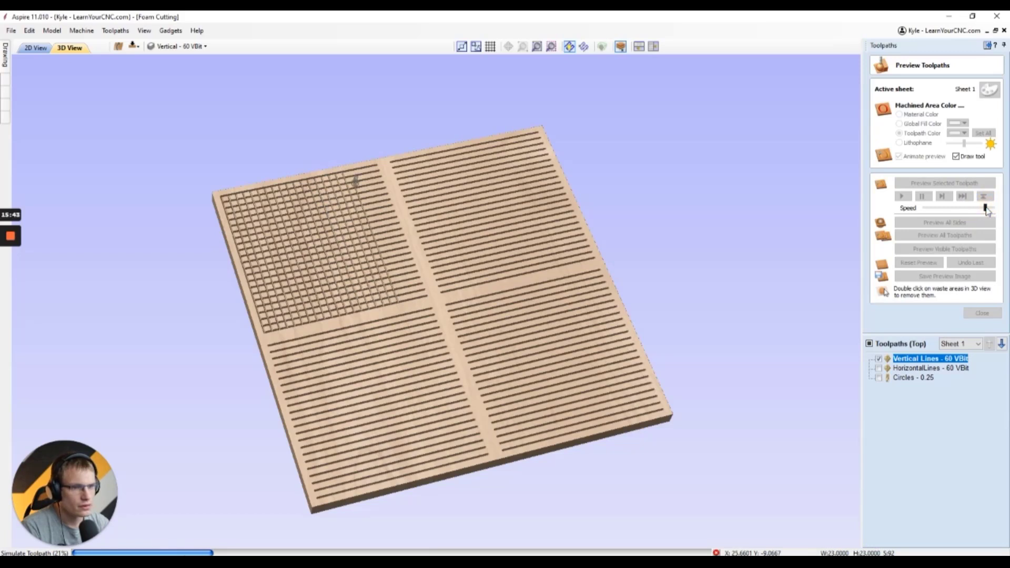
left_click(989, 209)
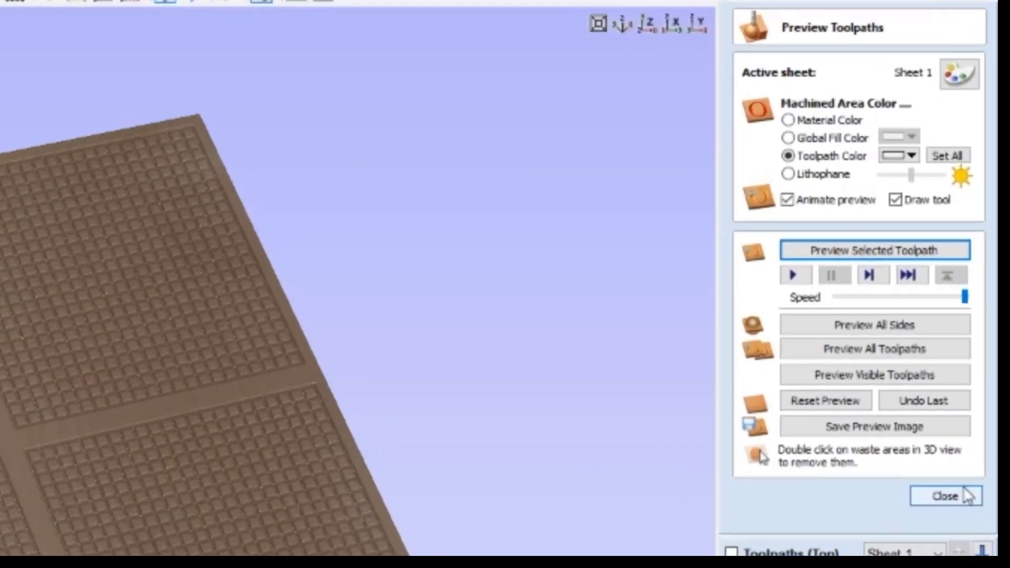
left_click(984, 410)
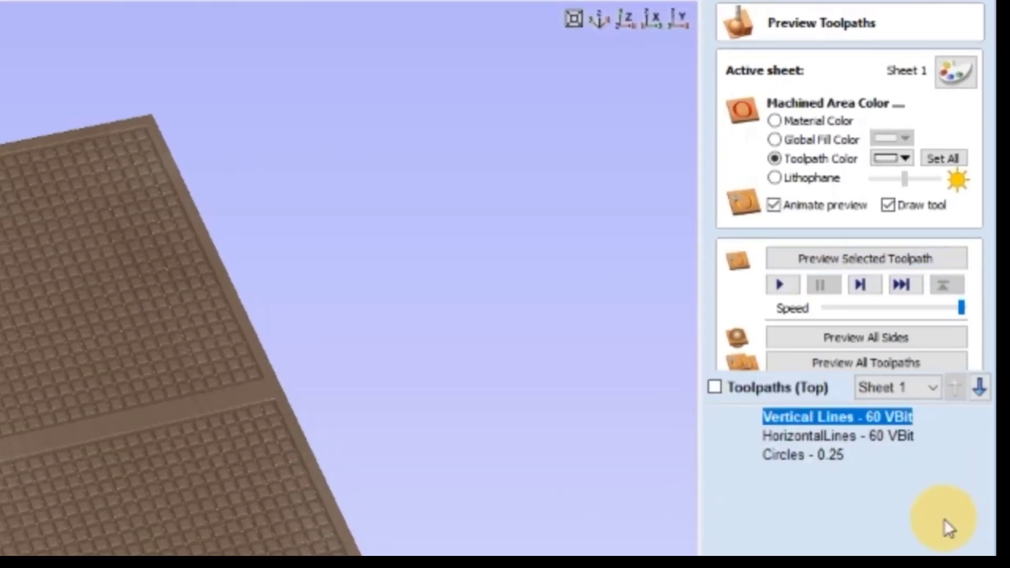
Step: Show all toolpaths, review their machining times in the toolpaths summary, and inspect the toolpaths on the 3D sheet
left_click(769, 336)
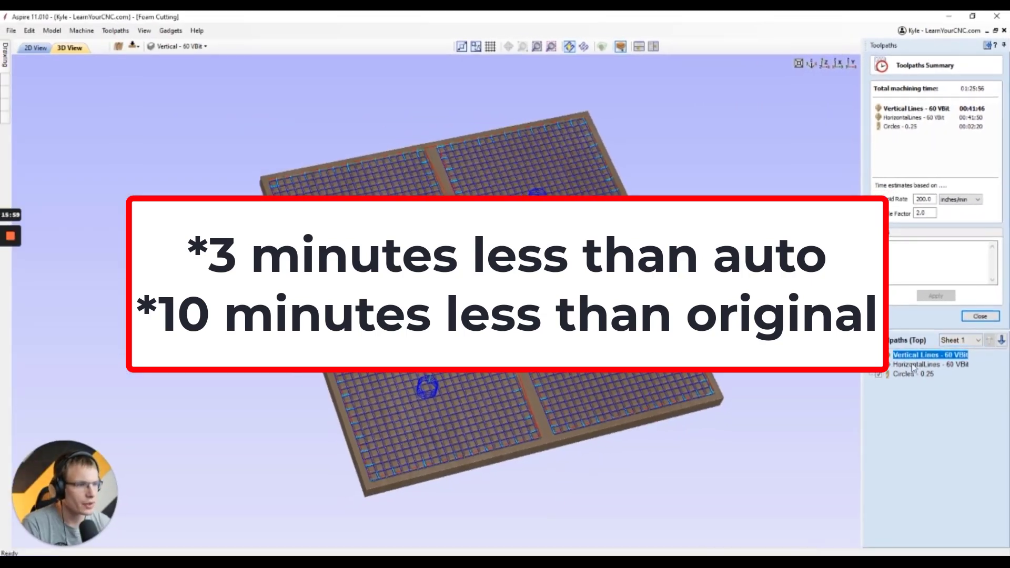
left_click_drag(505, 284, 557, 279)
scroll(556, 388, "up", 2)
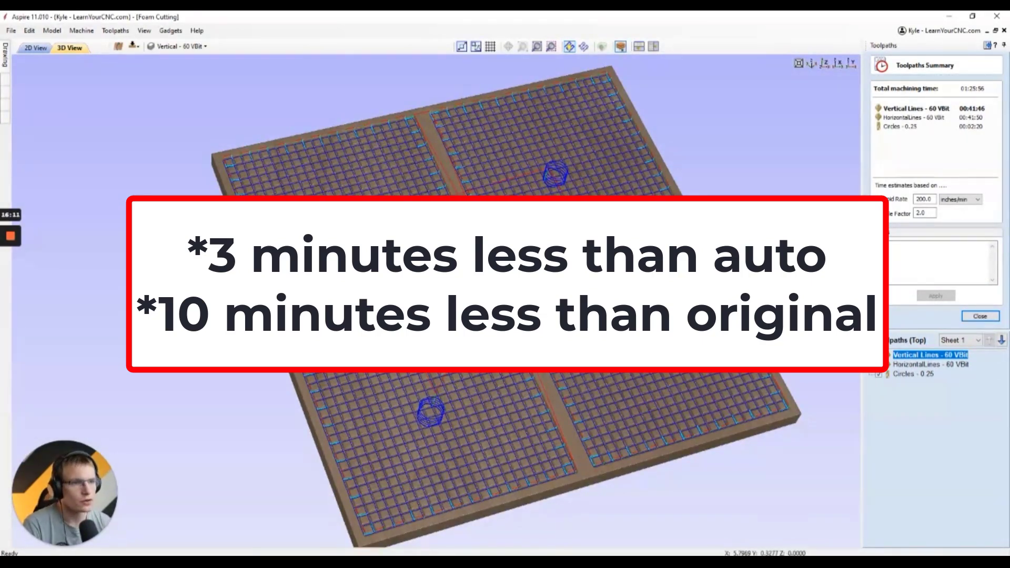
left_click_drag(507, 374, 568, 347)
left_click(980, 316)
left_click_drag(616, 317, 492, 284)
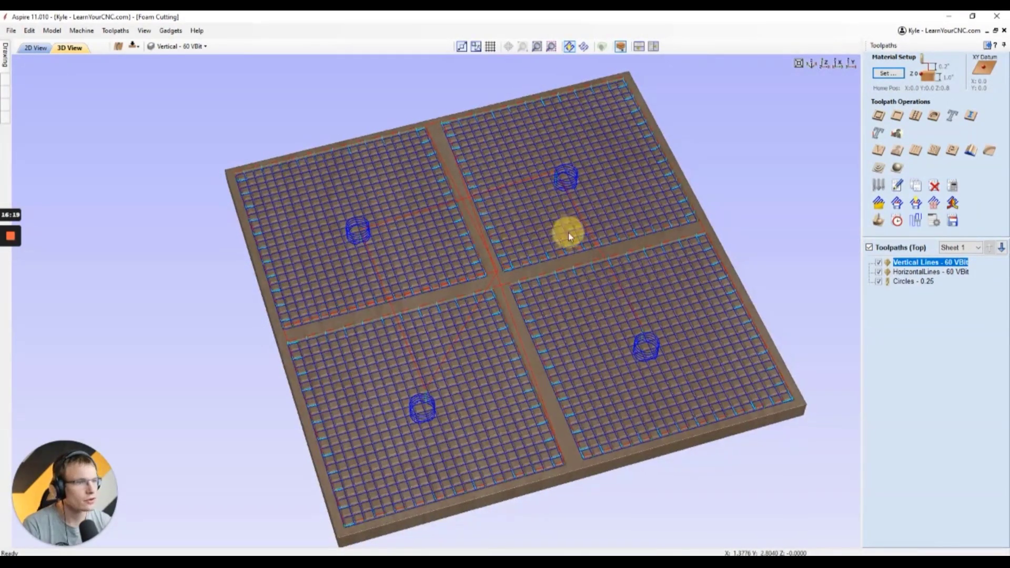
left_click_drag(568, 230, 584, 234)
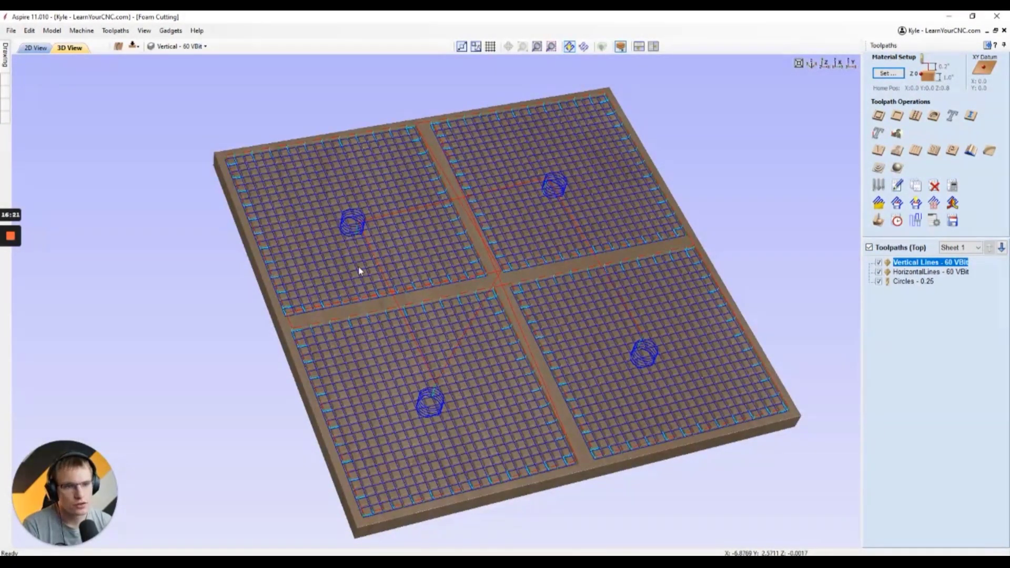